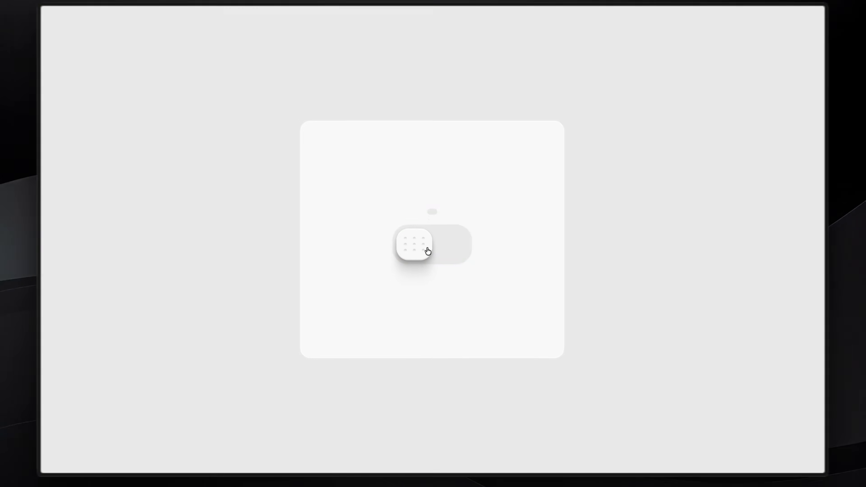
# - Try out the toggle switch and Delete button micro-interactions in their previews
pyautogui.click(431, 251)
pyautogui.click(431, 251)
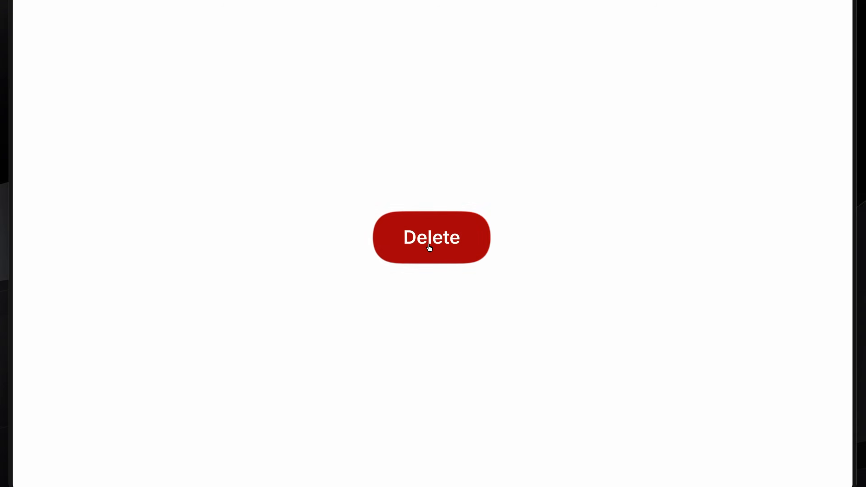
pyautogui.click(430, 246)
pyautogui.click(536, 236)
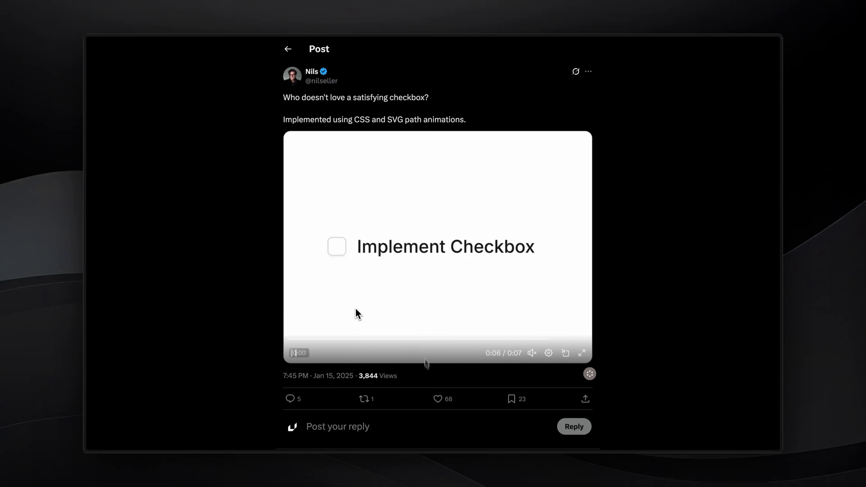
# - Like the post showing the satisfying checkbox animation and review its video
pyautogui.click(438, 399)
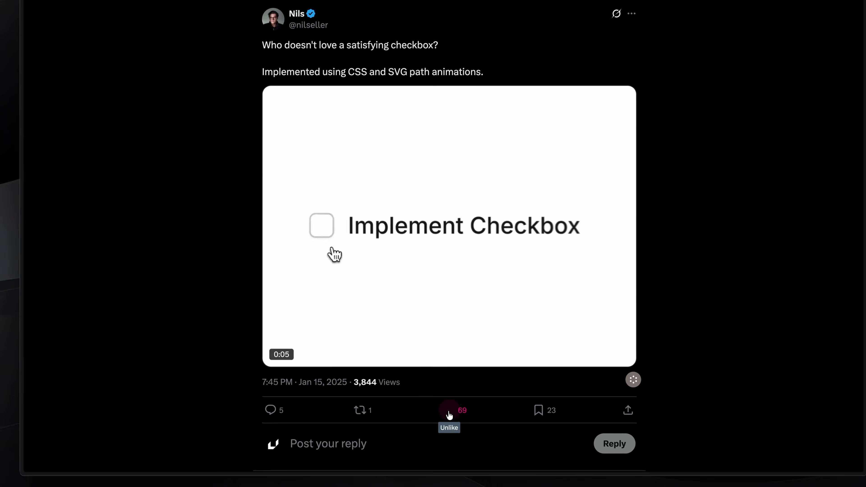
pyautogui.moveTo(329, 230)
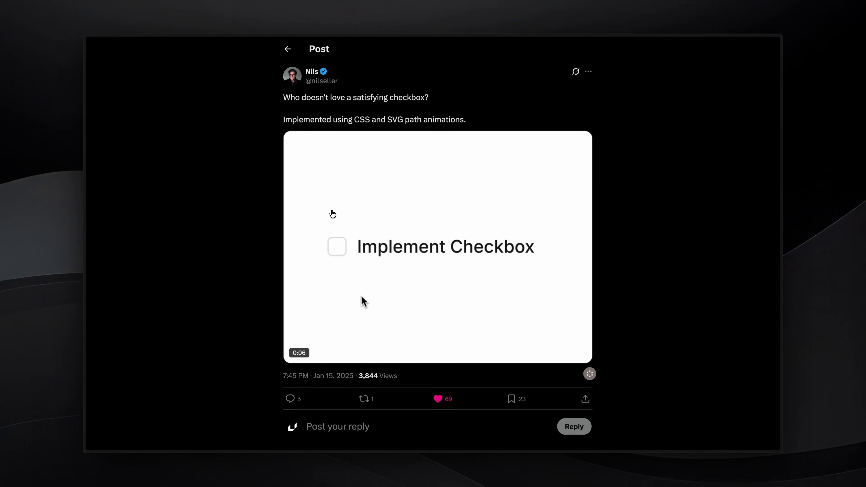
pyautogui.moveTo(324, 268)
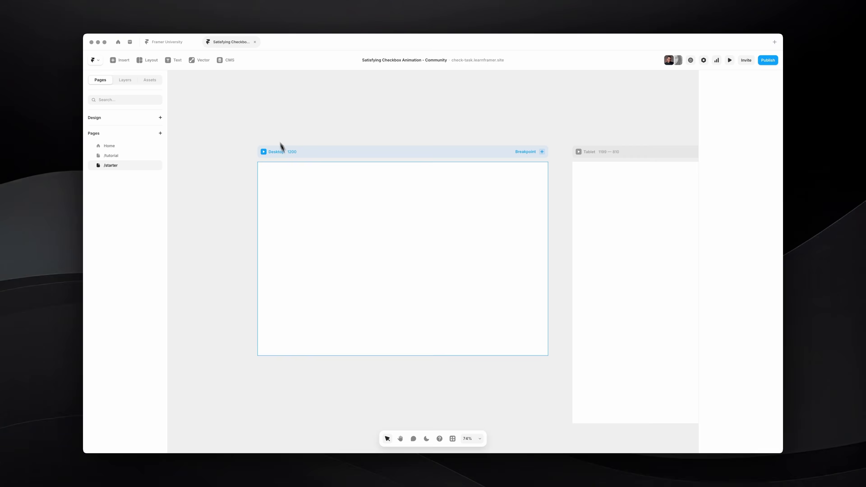
# - Open the /tutorial page of the Satisfying Checkbox Animation project
pyautogui.scroll(-1, 276, 135)
pyautogui.scroll(3, 277, 135)
pyautogui.scroll(-1, 277, 135)
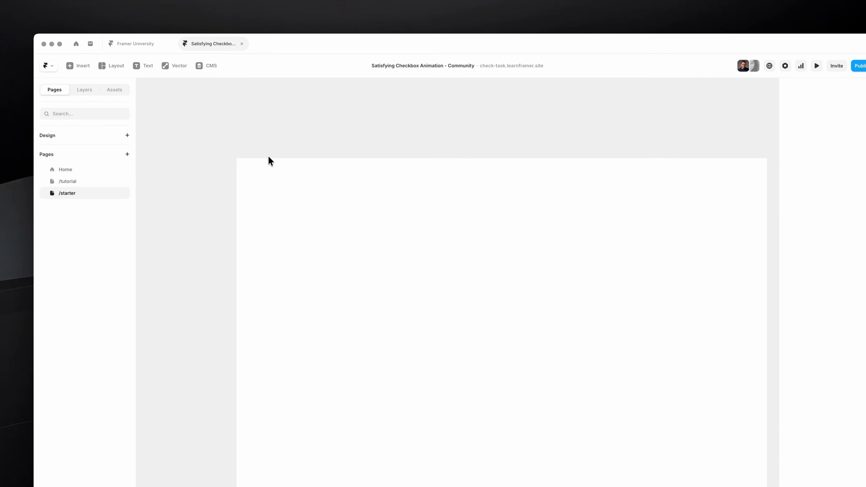
pyautogui.scroll(-2, 269, 157)
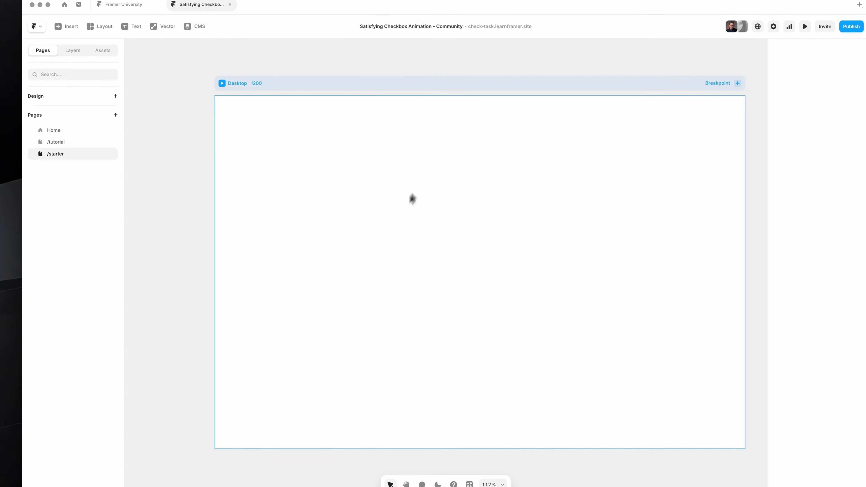
pyautogui.moveTo(396, 176); pyautogui.dragTo(470, 252)
pyautogui.click(45, 51)
pyautogui.click(73, 181)
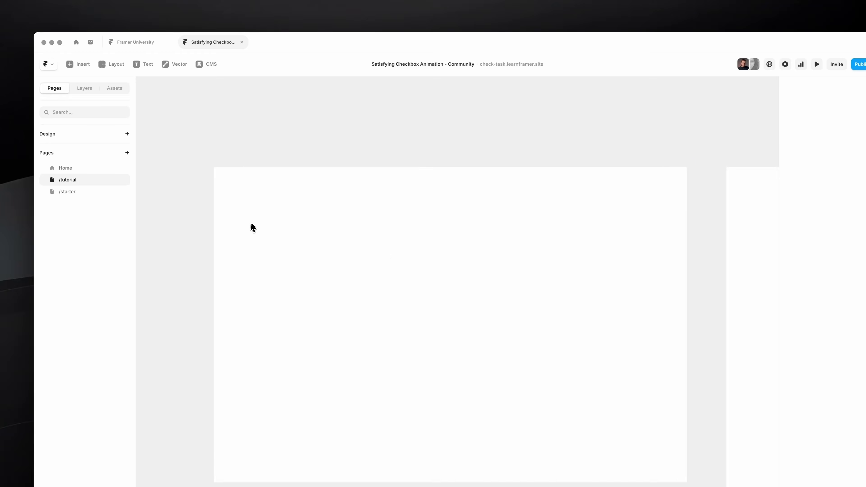
# - Add a text layer reading "Implement Checkbox" inside the Main stack of the Desktop breakpoint
pyautogui.click(406, 248)
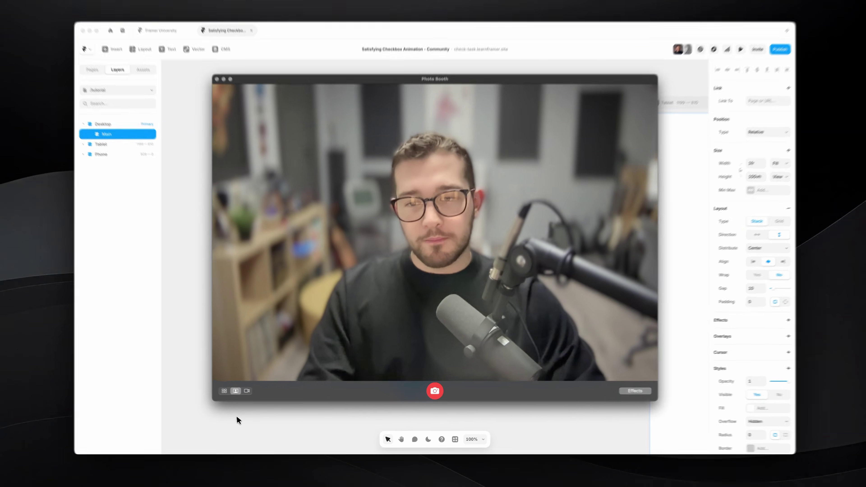
pyautogui.click(240, 412)
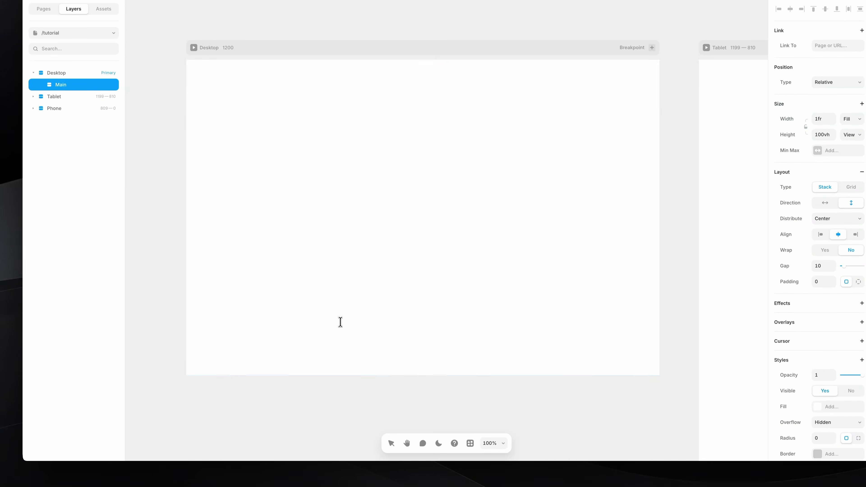
pyautogui.click(412, 208)
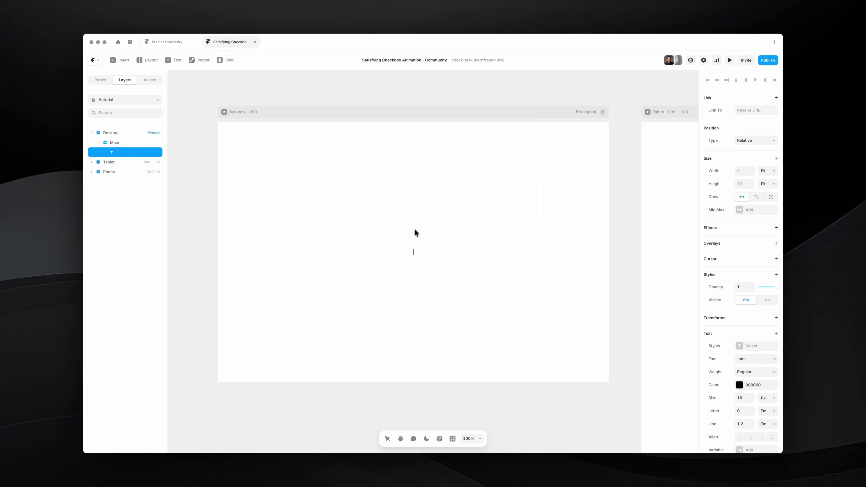
pyautogui.write('Implement Checkbox')
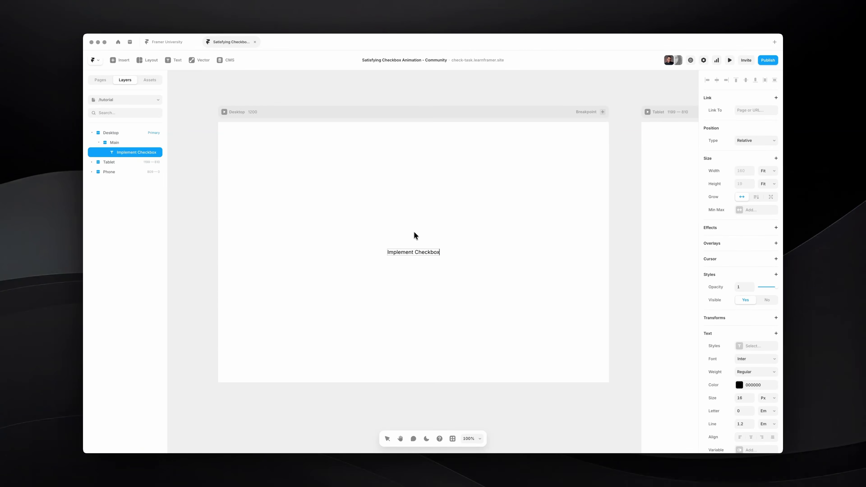
pyautogui.press('Escape')
pyautogui.scroll(5, 414, 255)
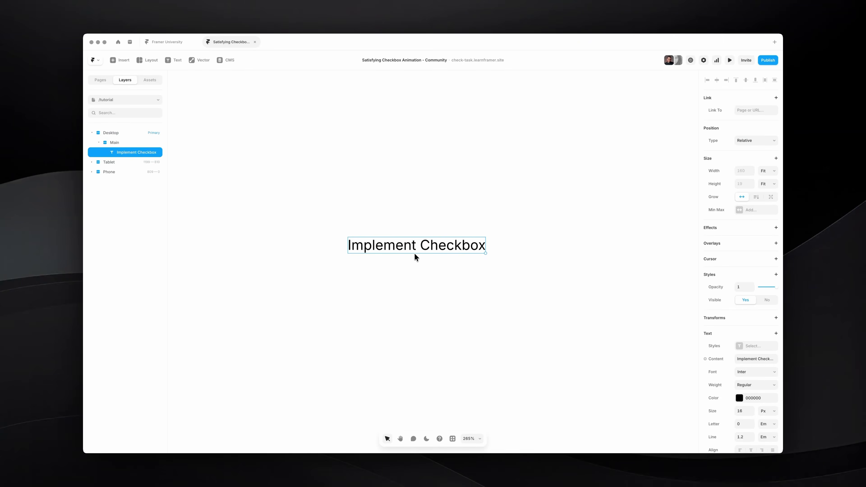
pyautogui.click(368, 141)
pyautogui.click(370, 136)
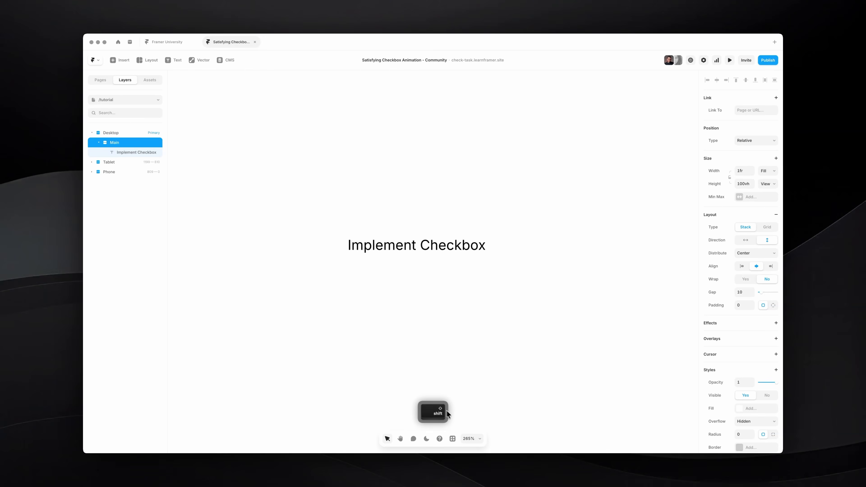
pyautogui.press('shift+super+4')
pyautogui.moveTo(378, 383); pyautogui.dragTo(491, 432)
pyautogui.press('Escape')
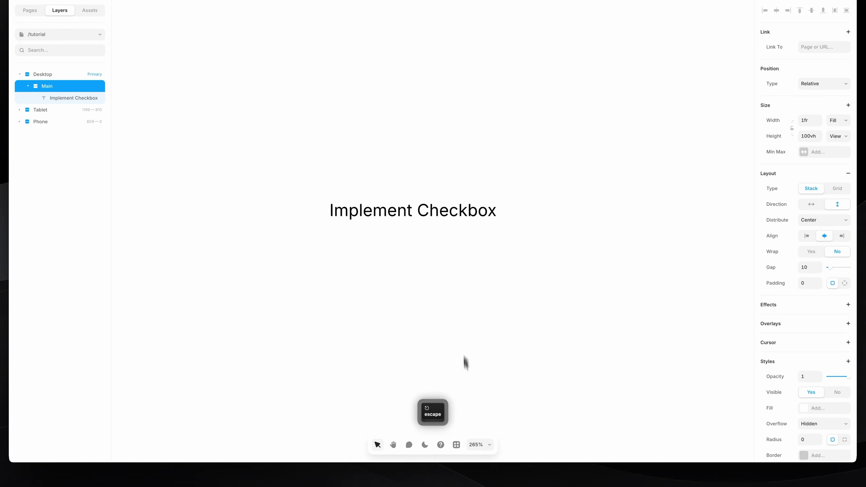
# - Set the "Implement Checkbox" text's font to Open Runde with Medium weight
pyautogui.keyDown('super'); pyautogui.click(431, 218); pyautogui.keyUp('super')
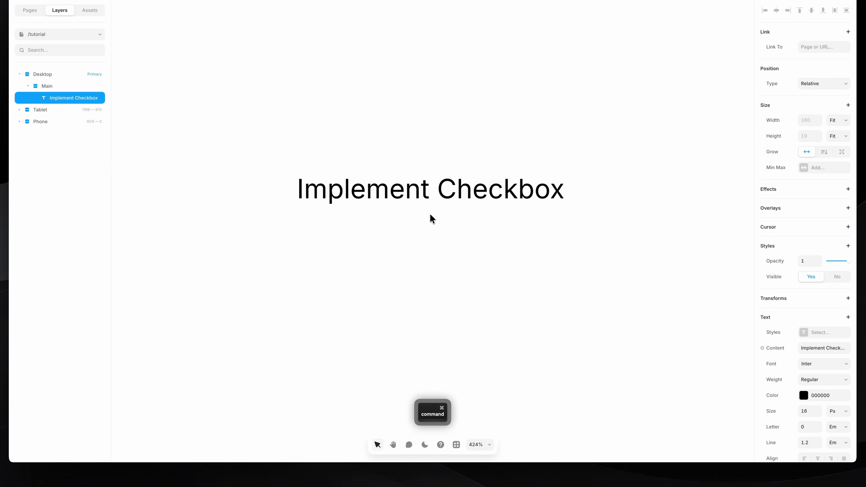
pyautogui.scroll(5, 430, 222)
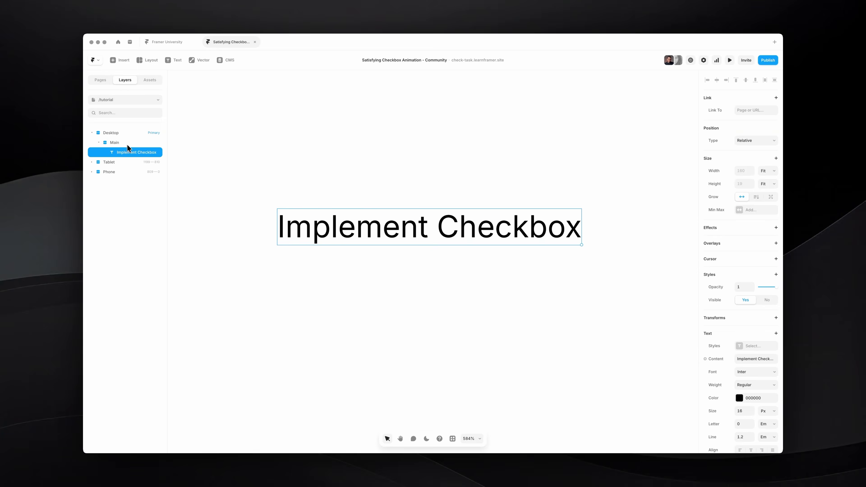
pyautogui.scroll(-5, 729, 317)
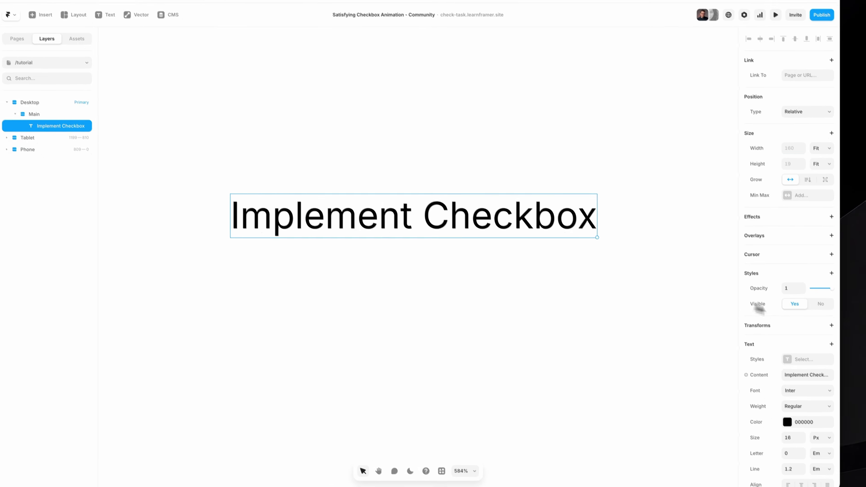
pyautogui.click(791, 244)
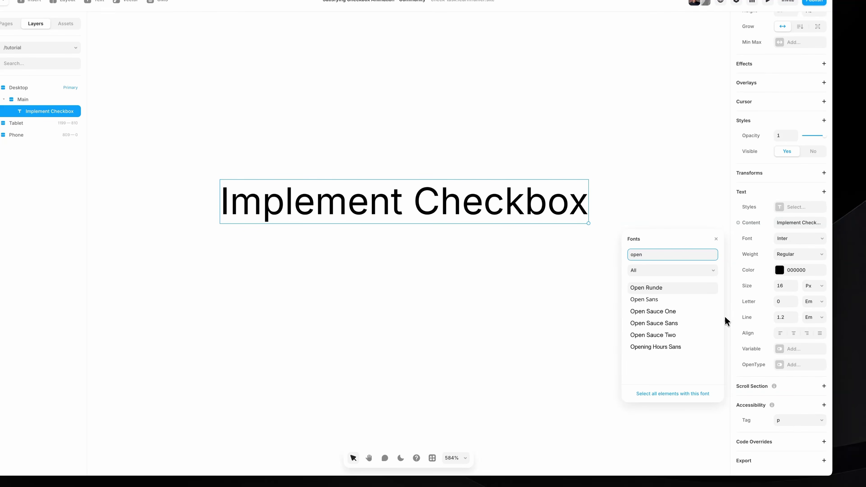
pyautogui.press('Return')
pyautogui.click(789, 273)
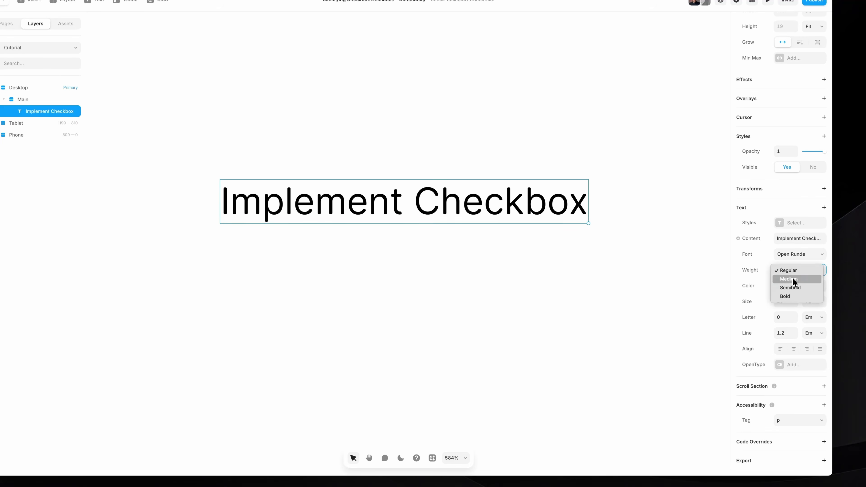
pyautogui.click(792, 278)
pyautogui.scroll(1, 497, 262)
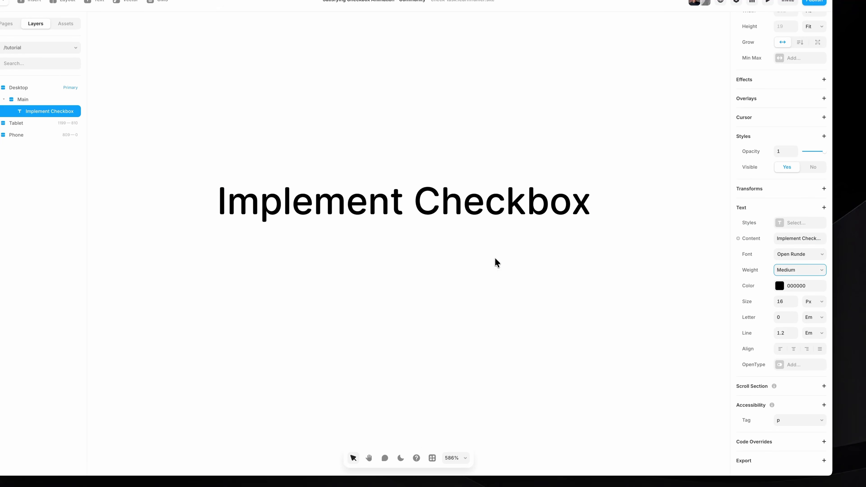
# - Set the letter spacing of the "Implement Checkbox" text to -0.02 em
pyautogui.click(794, 321)
pyautogui.click(794, 321)
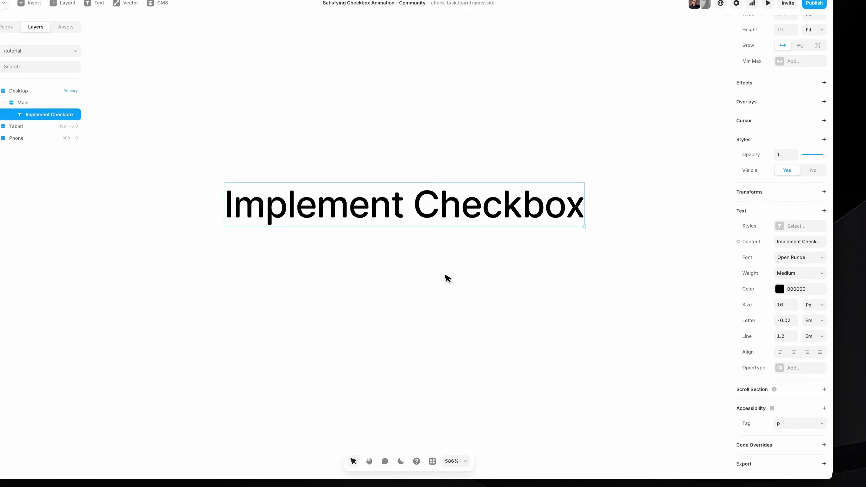
pyautogui.scroll(-10, 456, 264)
pyautogui.scroll(8, 457, 269)
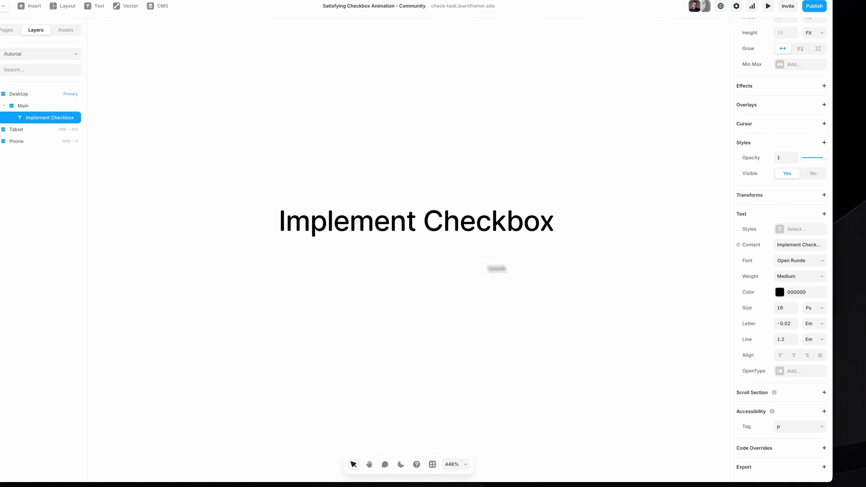
pyautogui.click(790, 286)
pyautogui.scroll(-5, 538, 290)
pyautogui.scroll(4, 539, 290)
pyautogui.click(789, 268)
pyautogui.click(522, 282)
pyautogui.scroll(-6, 523, 281)
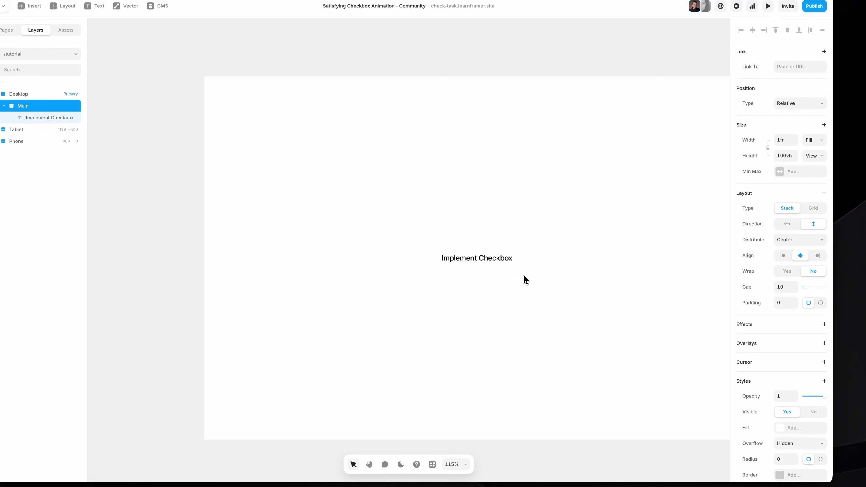
pyautogui.scroll(3, 524, 278)
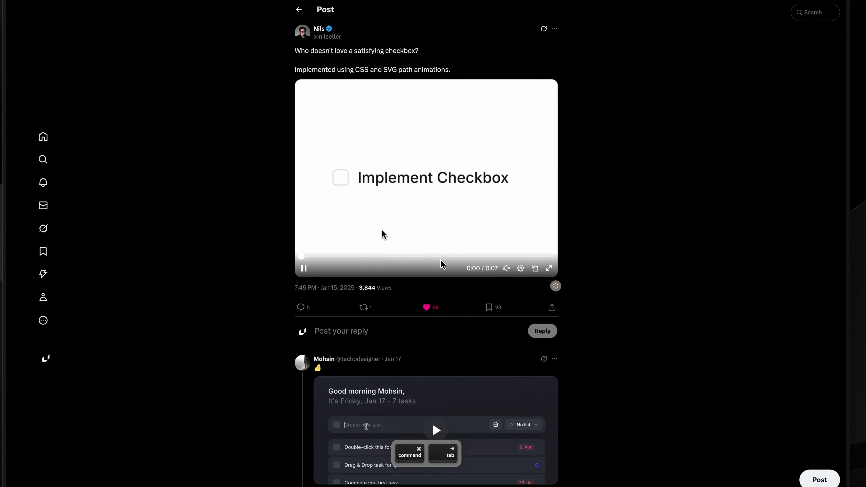
# - Compare the text layer with the reference post in the browser, pausing its video at 0:01 with the checkbox unchecked
pyautogui.press('super+Tab')
pyautogui.keyDown('super'); pyautogui.click(442, 282); pyautogui.keyUp('super')
pyautogui.scroll(-1, 444, 287)
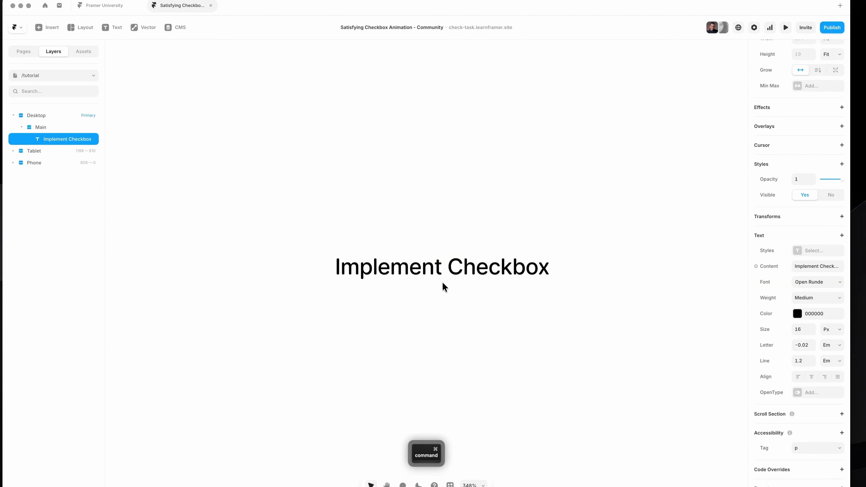
pyautogui.press('super+Tab')
pyautogui.scroll(3, 342, 176)
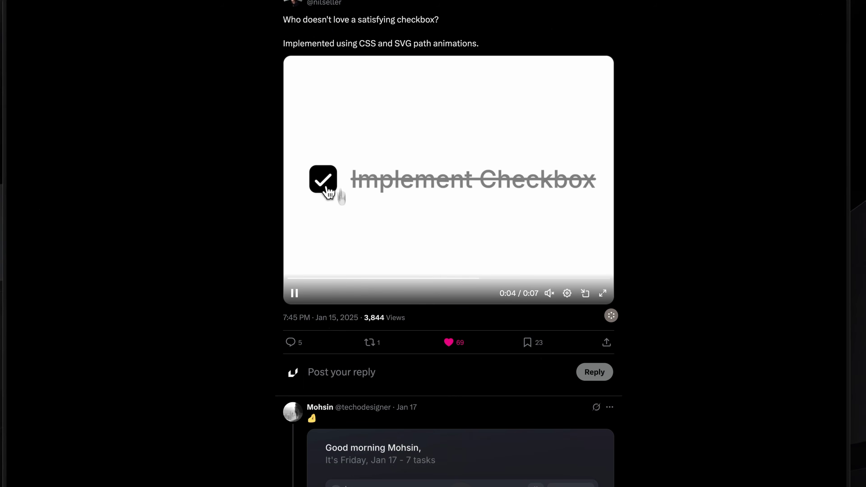
pyautogui.click(315, 282)
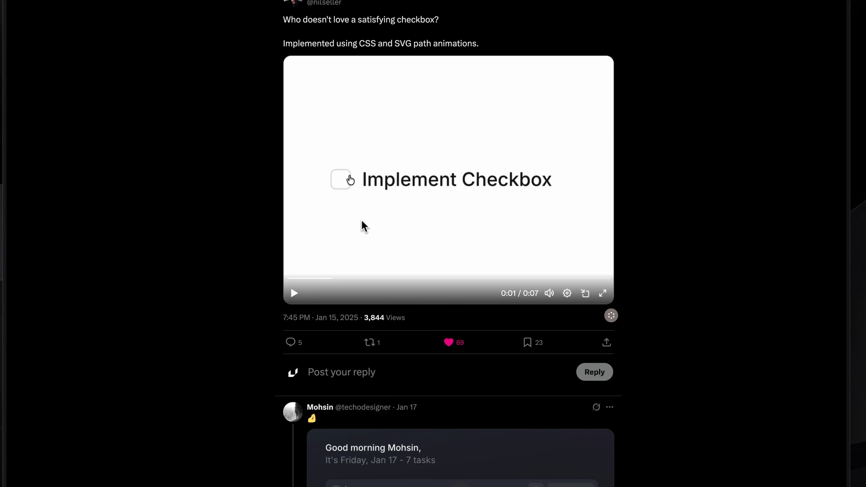
pyautogui.press('super+Tab')
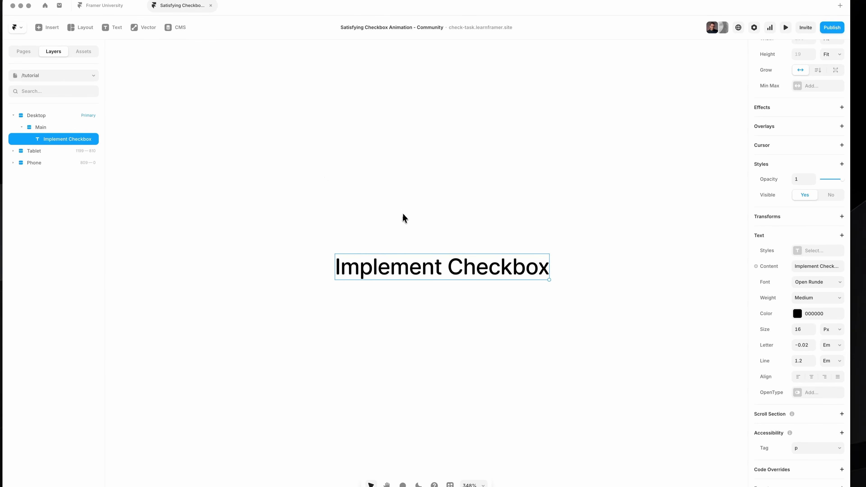
# - Draw a 20 by 20 square frame in the Main stack and keep it above the "Implement Checkbox" text
pyautogui.moveTo(585, 270); pyautogui.dragTo(593, 277)
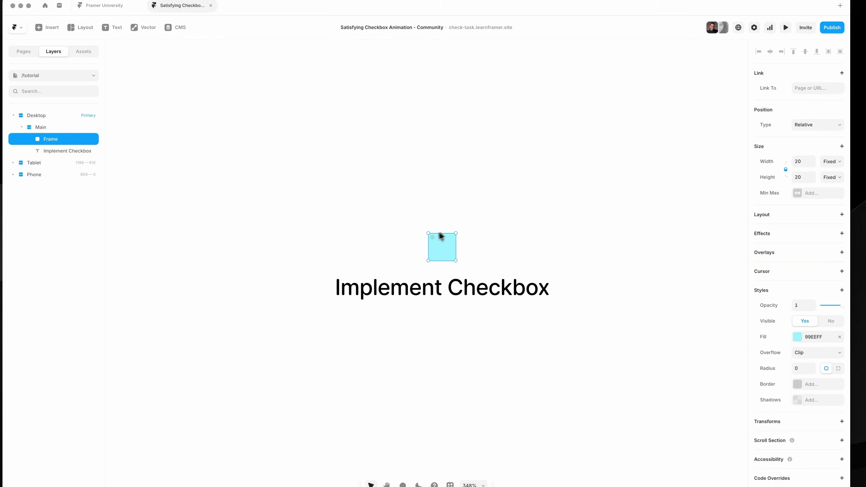
pyautogui.press('super+Tab')
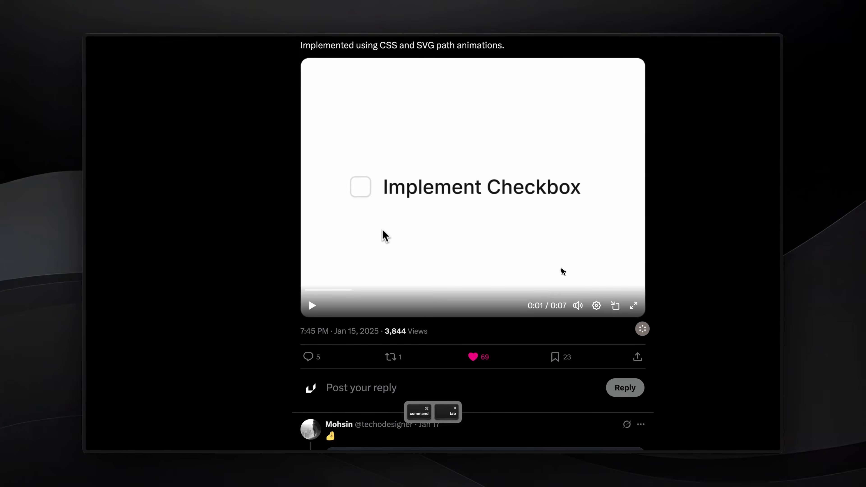
pyautogui.press('super+Tab')
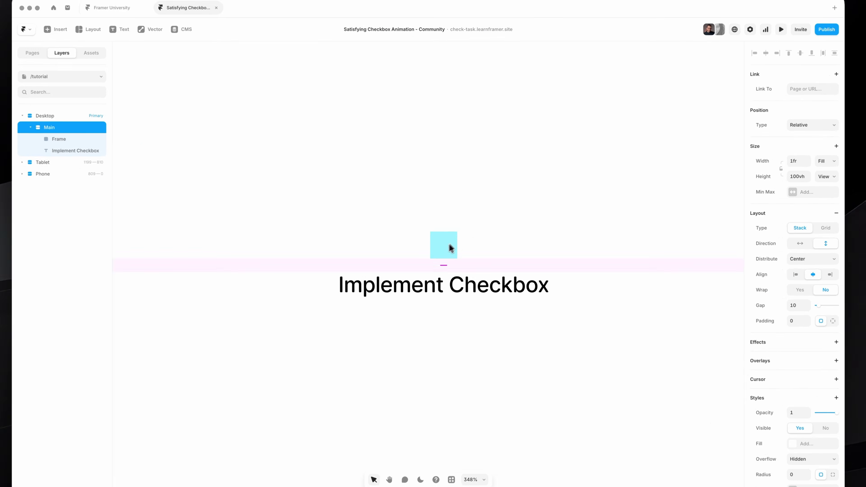
pyautogui.moveTo(448, 245); pyautogui.dragTo(344, 293)
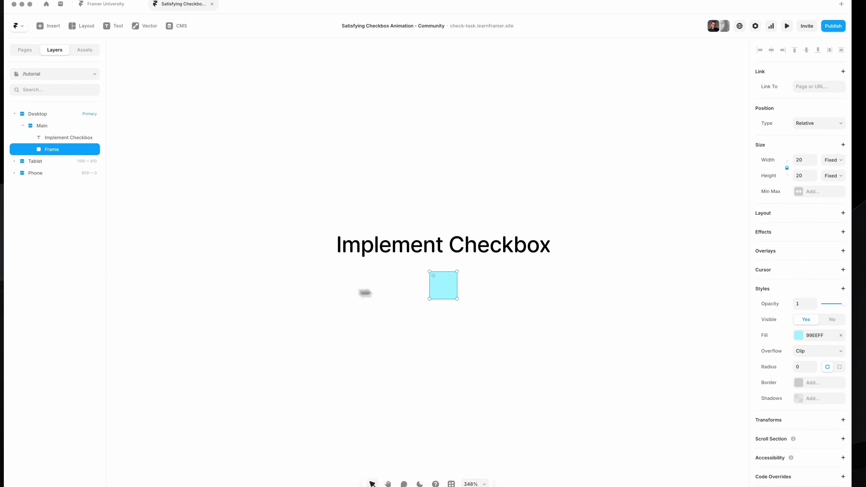
pyautogui.moveTo(438, 286); pyautogui.dragTo(423, 221)
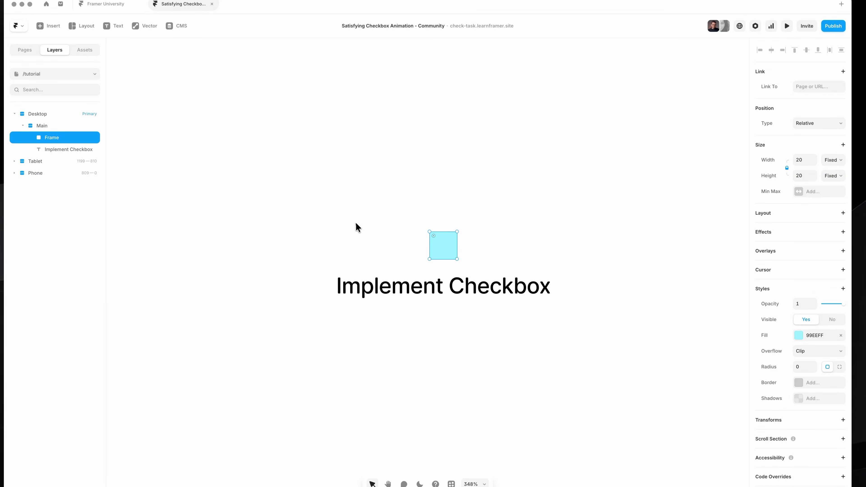
# - Wrap the square frame and the "Implement Checkbox" text together in a new stack with horizontal direction
pyautogui.keyDown('shift'); pyautogui.click(419, 291); pyautogui.keyUp('shift')
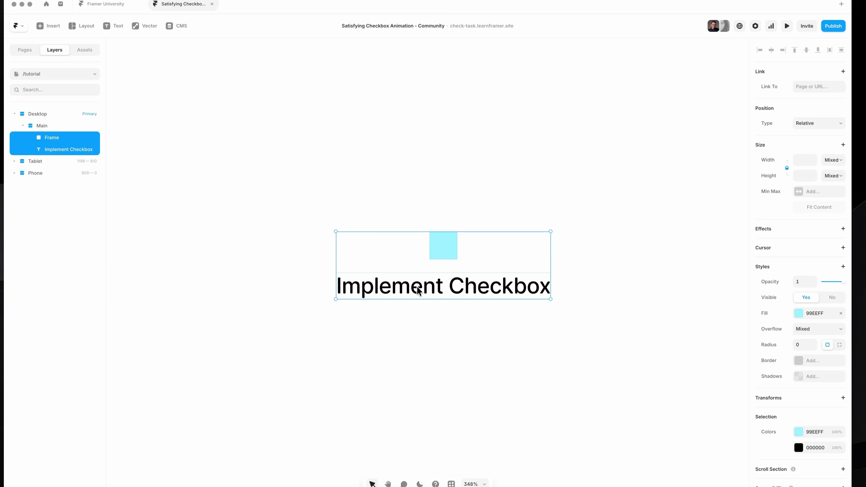
pyautogui.rightClick(418, 290)
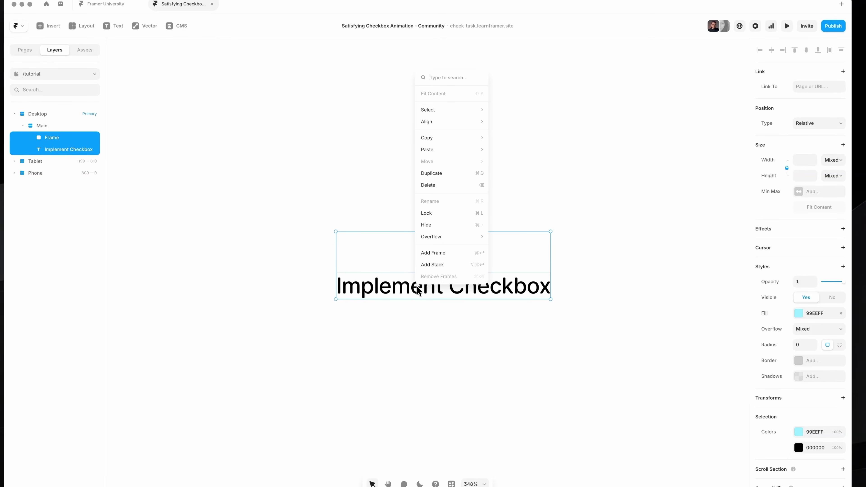
pyautogui.click(440, 265)
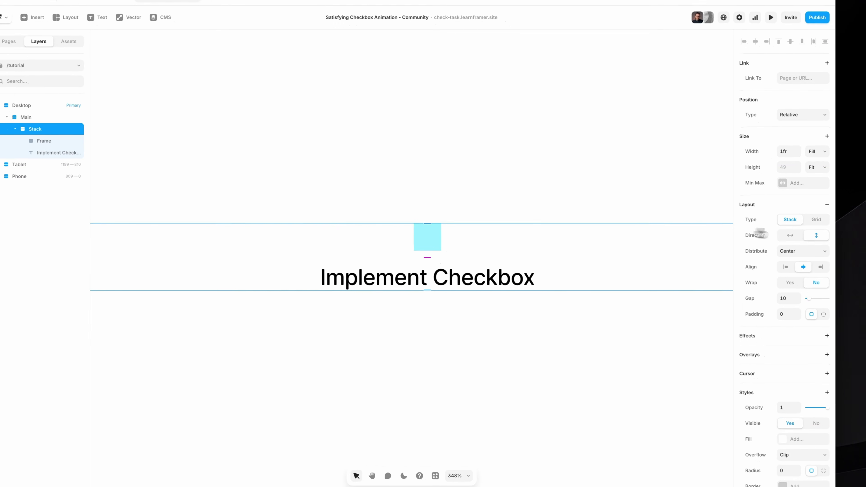
pyautogui.click(787, 234)
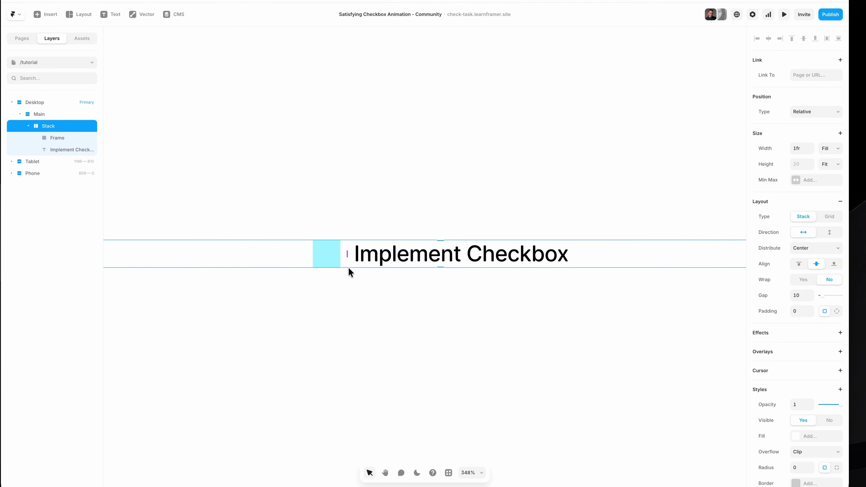
# - Set the square frame's corner radius to 6 and compare it with the reference checkbox in the browser
pyautogui.click(337, 261)
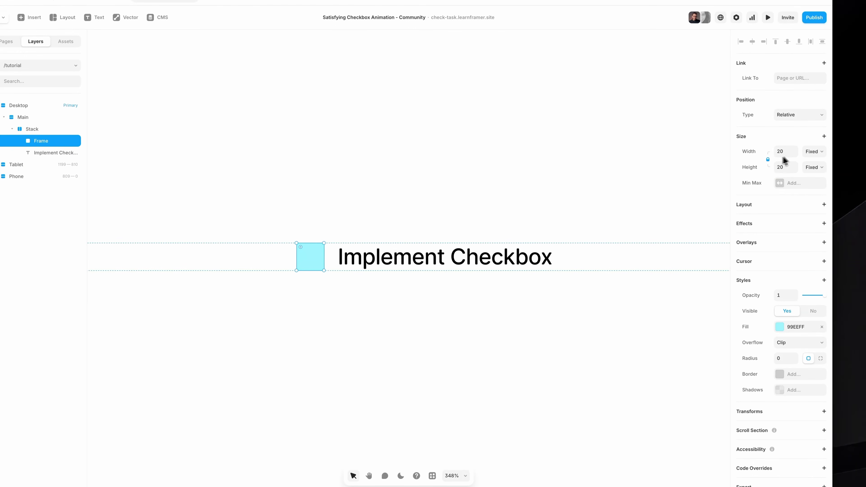
pyautogui.scroll(-1, 785, 172)
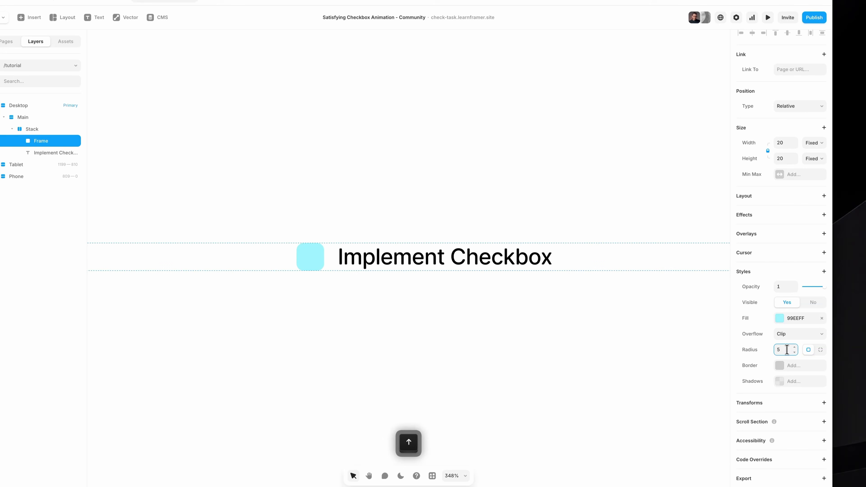
pyautogui.press('Up')
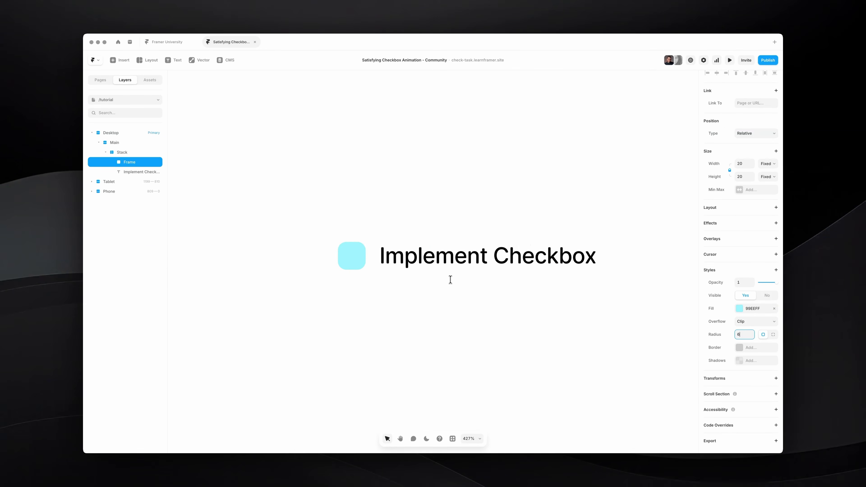
pyautogui.press('super+Tab')
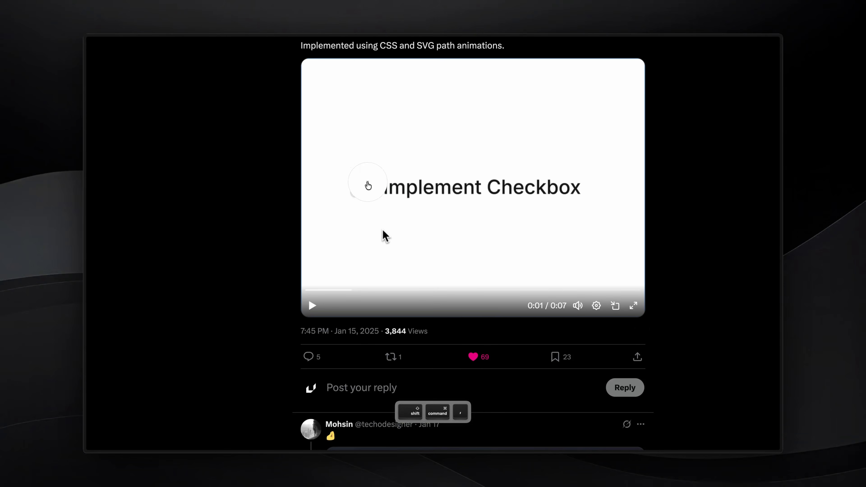
pyautogui.press('super+Tab')
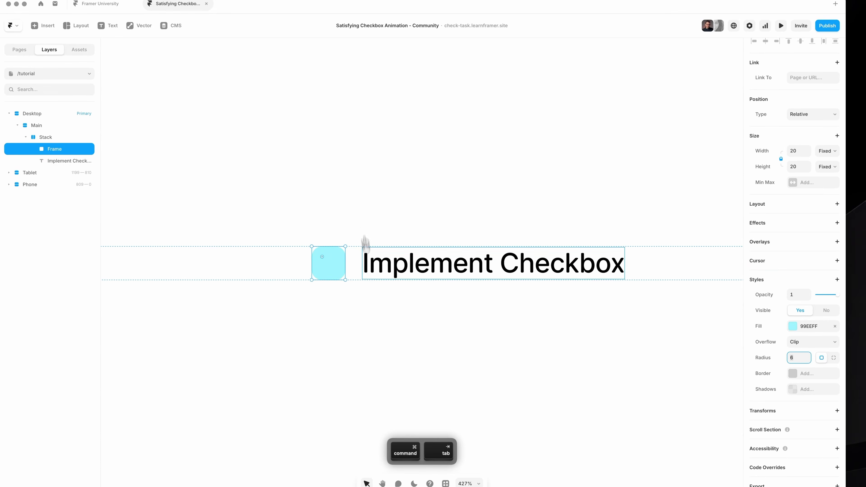
# - Remove the square frame's fill and give it a solid border with color DBDBDB and width 1.5
pyautogui.click(824, 309)
pyautogui.click(828, 309)
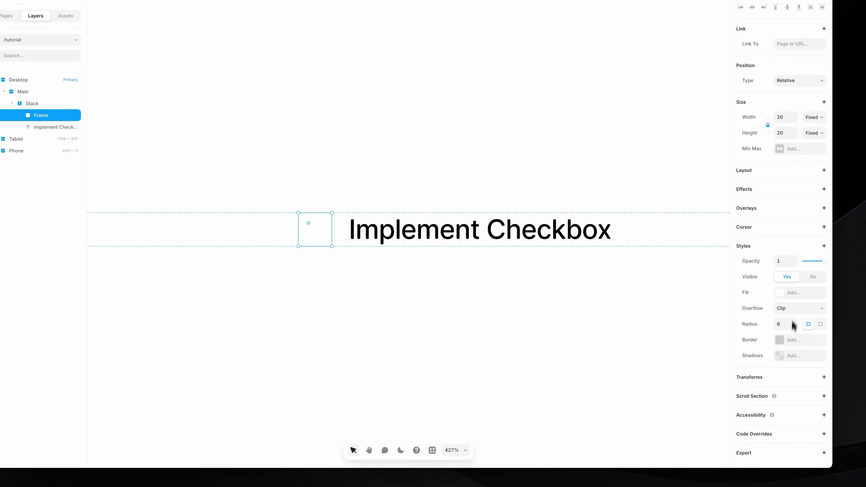
pyautogui.click(789, 340)
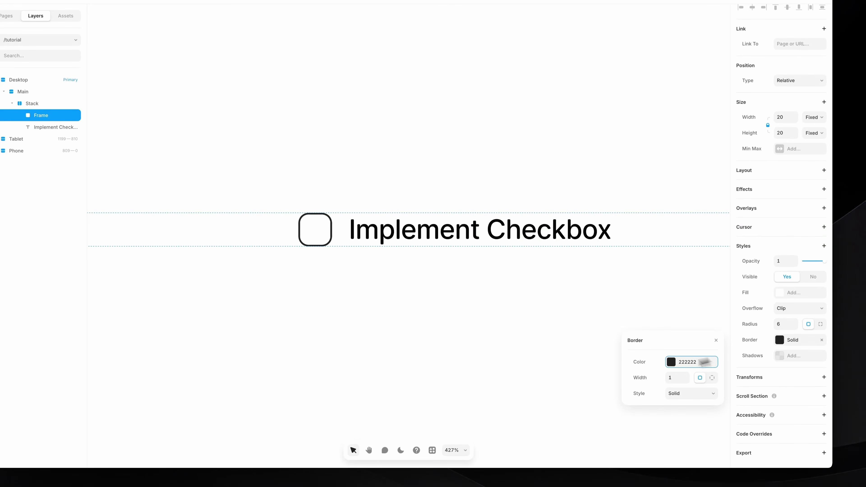
pyautogui.click(681, 363)
pyautogui.write('DBDBDB')
pyautogui.press('Return')
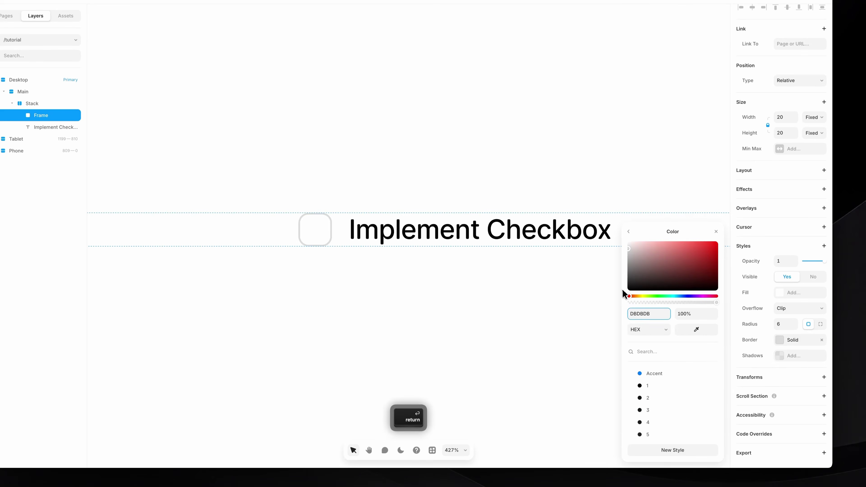
pyautogui.click(628, 231)
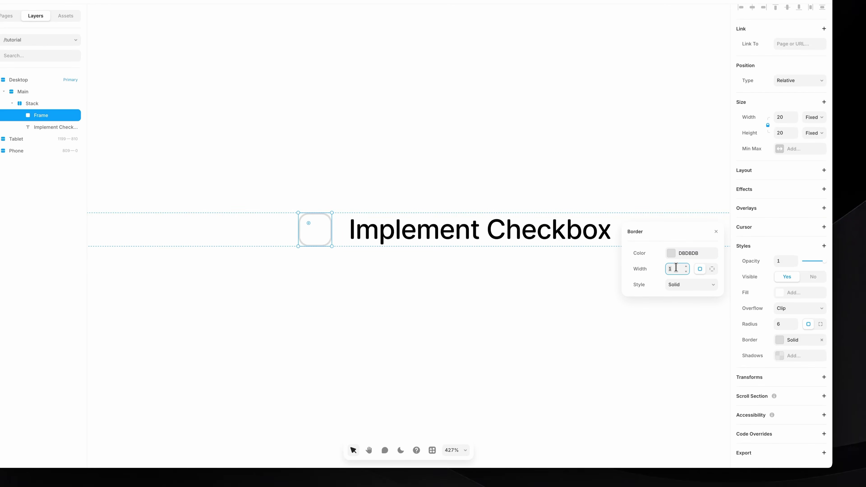
pyautogui.write('.5')
pyautogui.press('Return')
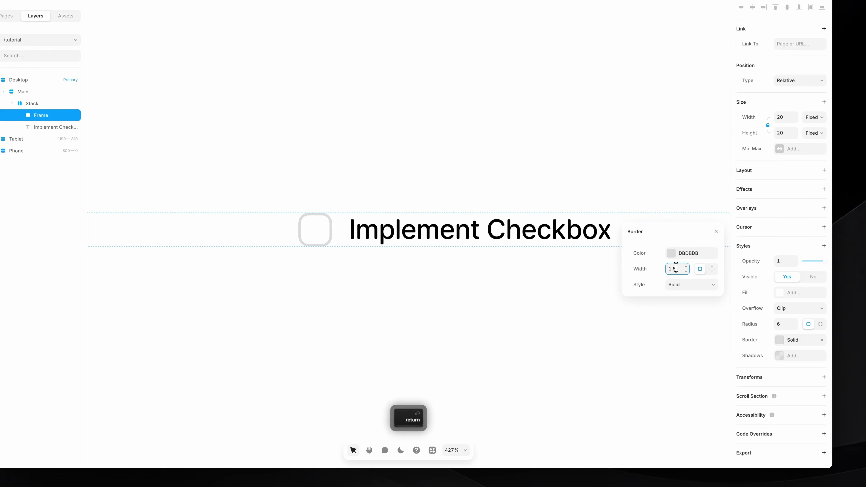
pyautogui.click(503, 295)
pyautogui.scroll(-5, 504, 295)
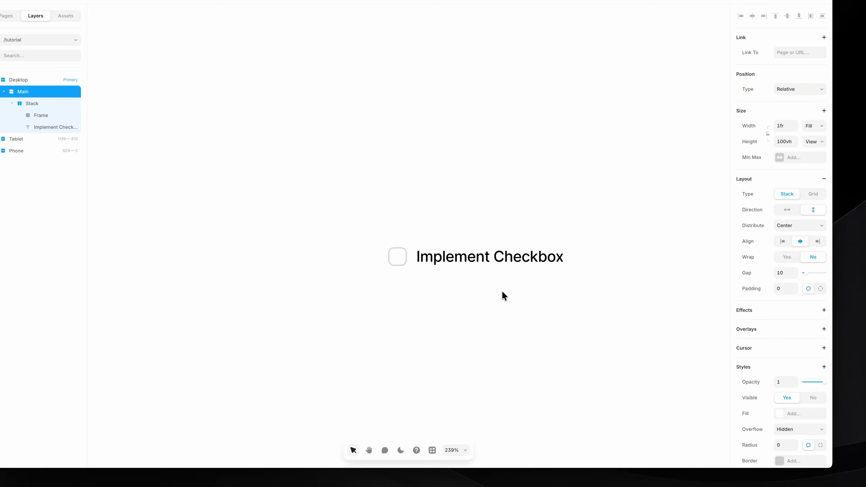
# - Compare the bordered square and its label with the unchecked checkbox in the browser's reference video
pyautogui.press('super+Tab')
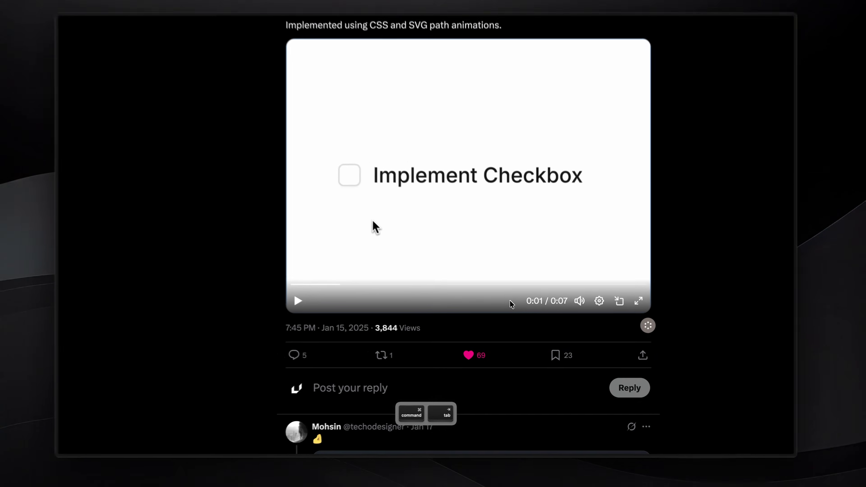
pyautogui.press('super+Tab')
pyautogui.press('super+Tab')
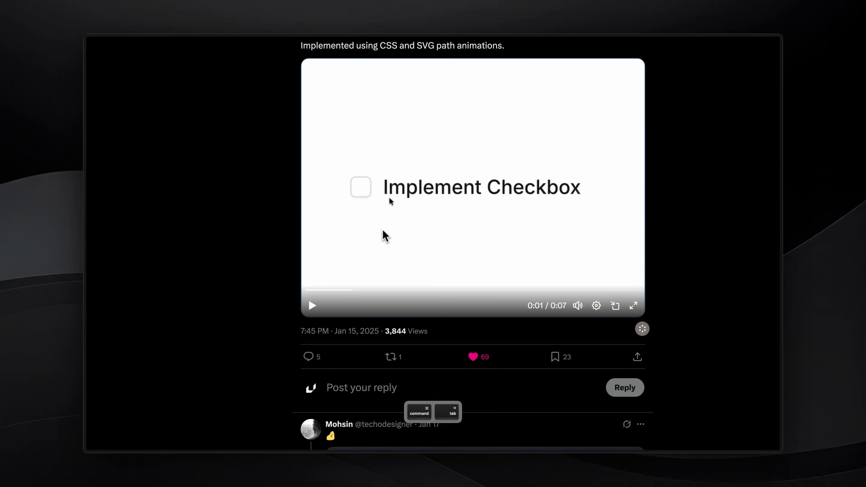
pyautogui.press('super+Tab')
# - Rename the square frame layer to "Checkbox"
pyautogui.scroll(5, 437, 286)
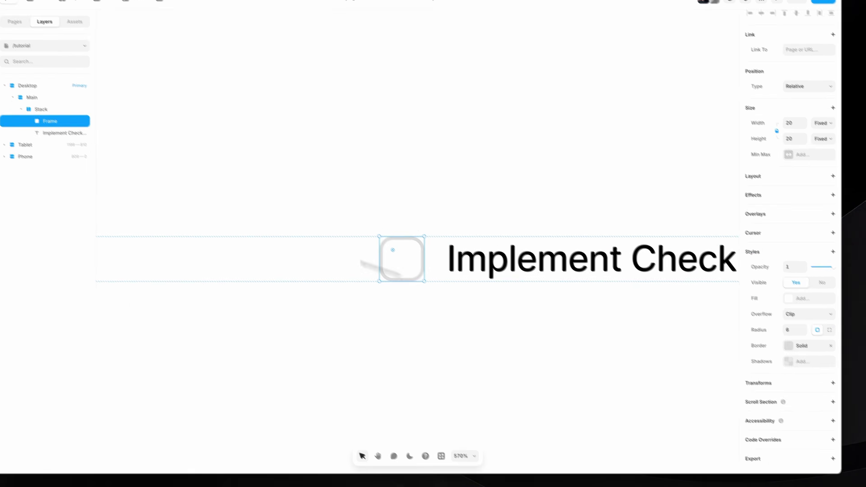
pyautogui.doubleClick(99, 152)
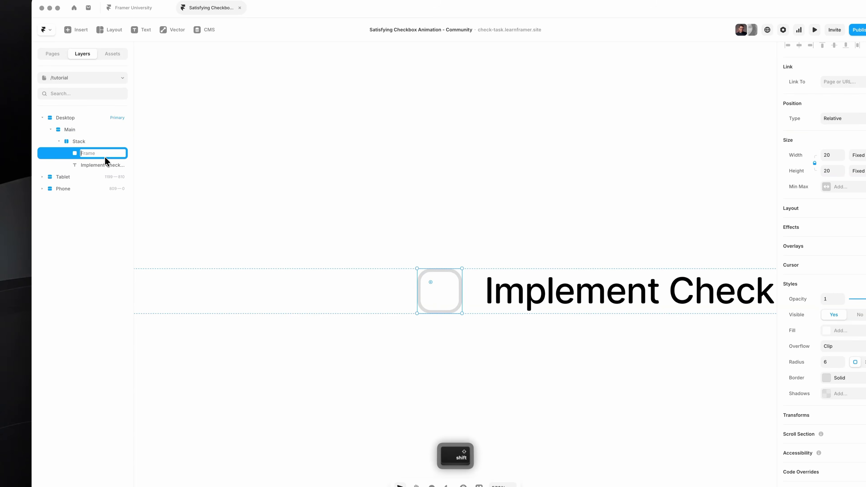
pyautogui.write('Checkboy')
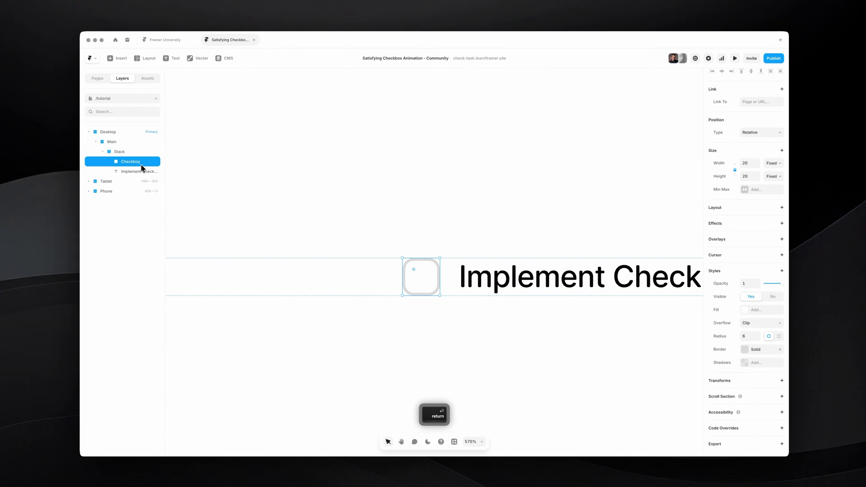
pyautogui.press('super+Right')
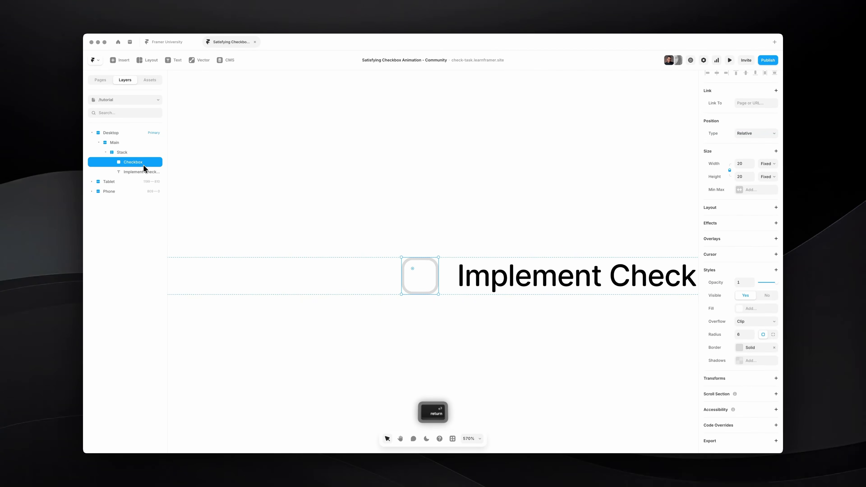
# - Advance the reference video in the browser to 0:02 and examine the checked state's checkmark and strikethrough against the design
pyautogui.hscroll(3, 268, 207)
pyautogui.click(269, 207)
pyautogui.scroll(-3, 280, 210)
pyautogui.hscroll(1, 280, 210)
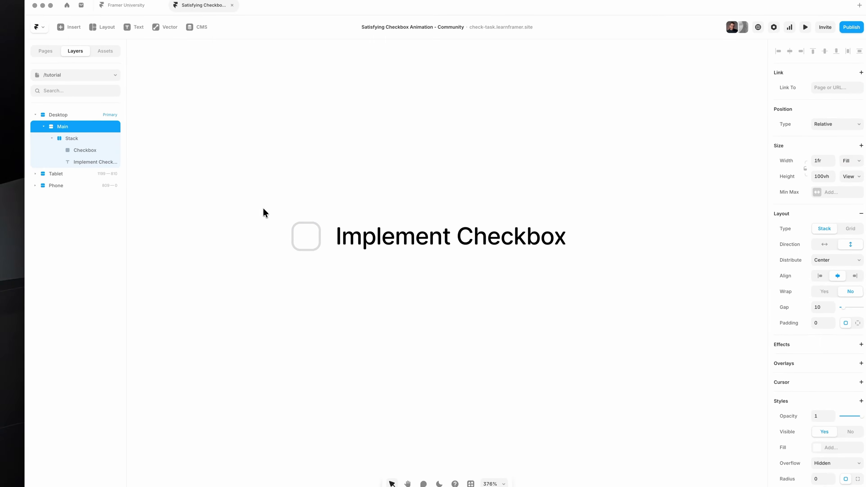
pyautogui.hscroll(-1, 293, 215)
pyautogui.keyDown('super'); pyautogui.click(317, 237); pyautogui.keyUp('super')
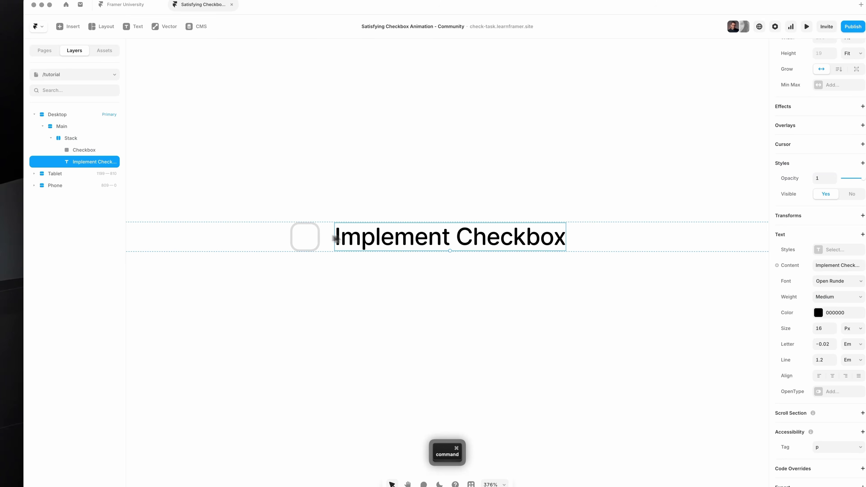
pyautogui.press('super+Tab')
pyautogui.moveTo(353, 305); pyautogui.dragTo(423, 310)
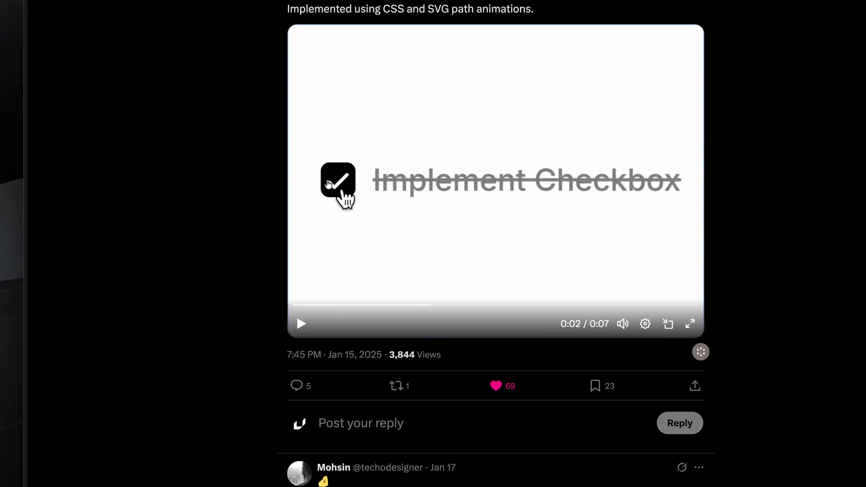
pyautogui.press('super+Tab')
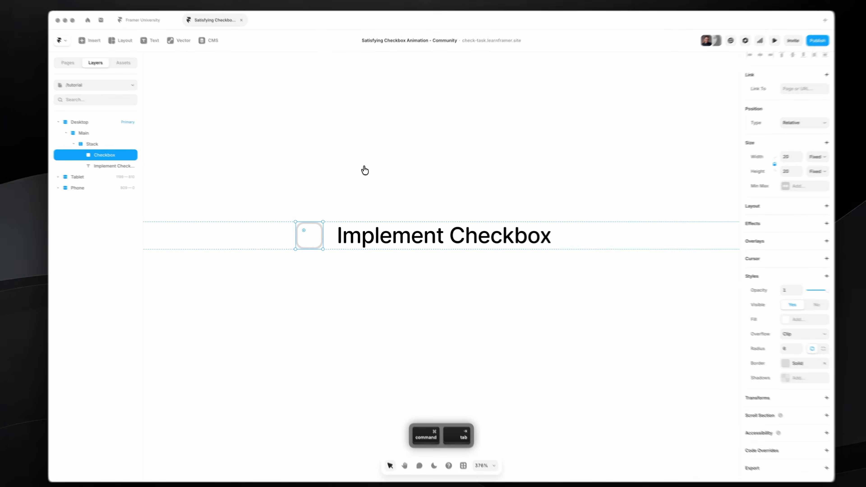
pyautogui.press('super+Tab')
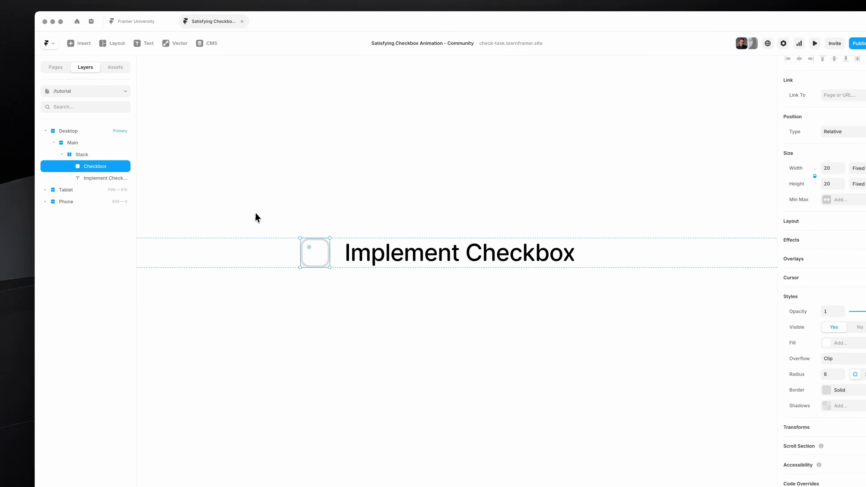
# - Draw an open checkmark path about 8.5 by 6 inside the Checkbox frame, starting at 5.5, 10 with its corner at 9, 13
pyautogui.scroll(5, 302, 247)
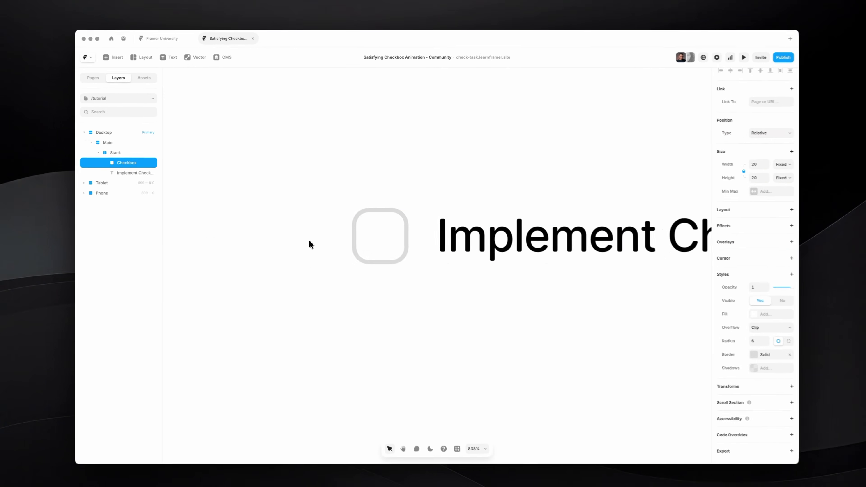
pyautogui.press('p')
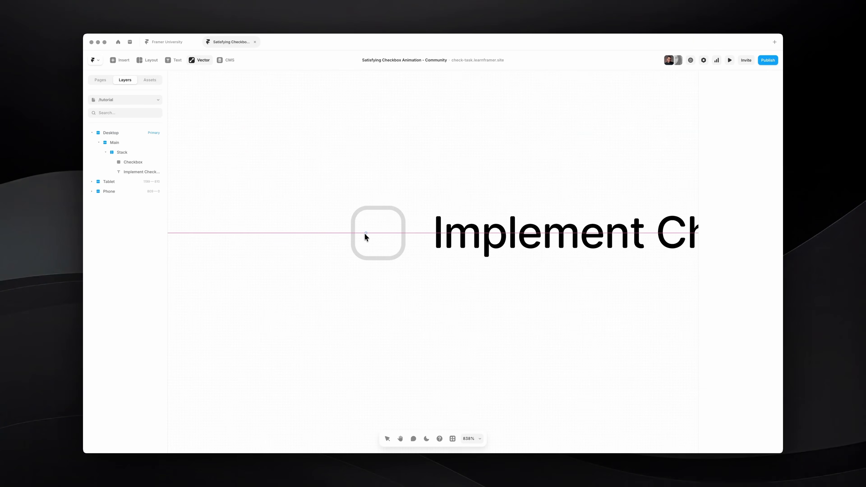
pyautogui.click(366, 234)
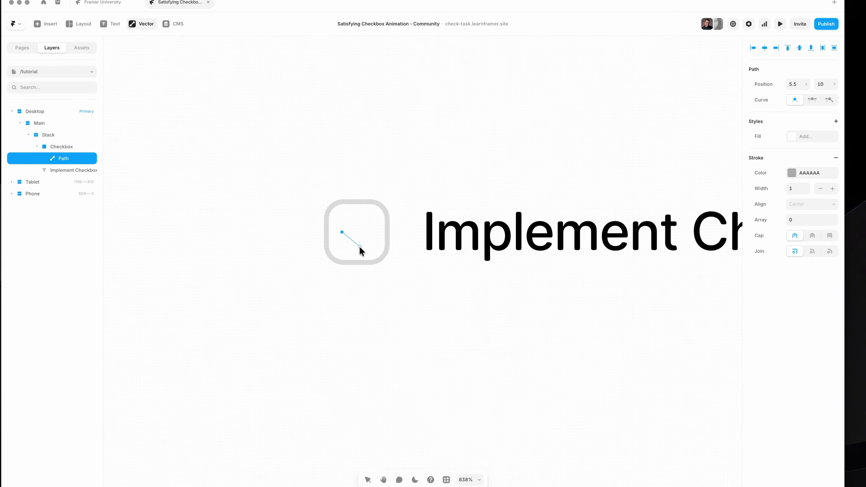
pyautogui.click(353, 242)
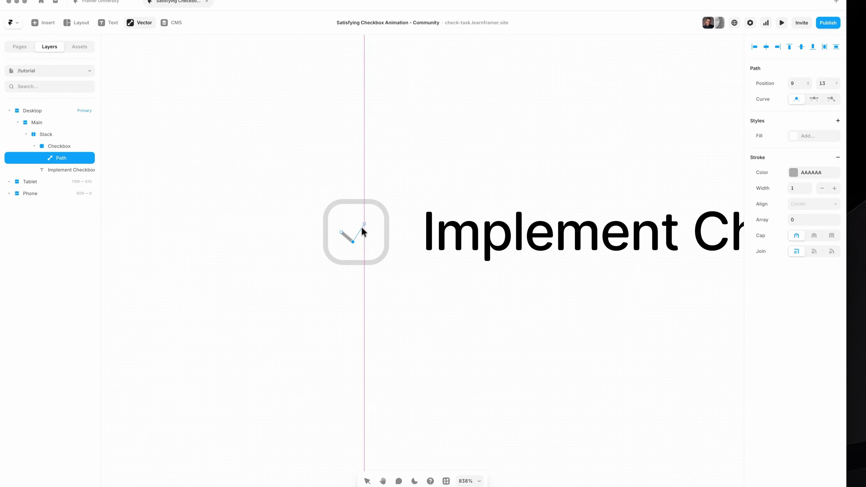
pyautogui.click(369, 222)
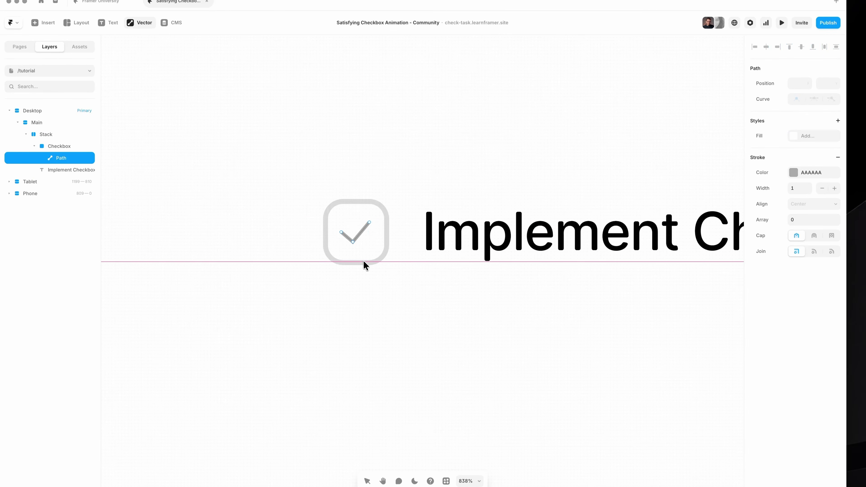
pyautogui.press('Escape')
# - Set the checkmark path's stroke width to 2 and make its caps and joins round
pyautogui.scroll(5, 349, 235)
pyautogui.hotkey('alt', 'v')
pyautogui.click(795, 270)
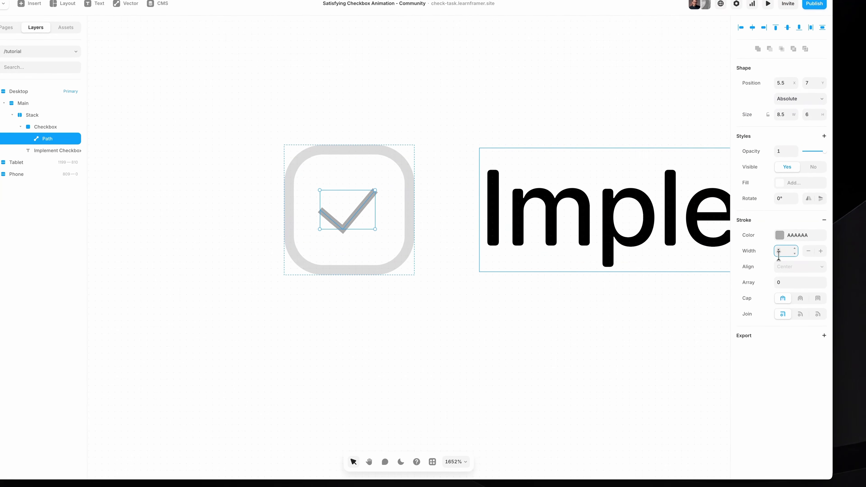
pyautogui.write('2')
pyautogui.press('Return')
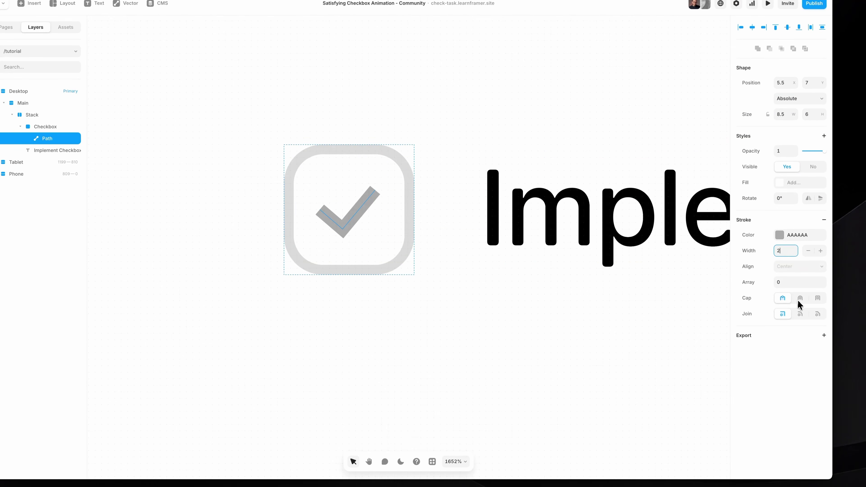
pyautogui.scroll(-5, 436, 272)
pyautogui.click(436, 272)
pyautogui.scroll(-5, 436, 274)
pyautogui.scroll(1, 418, 264)
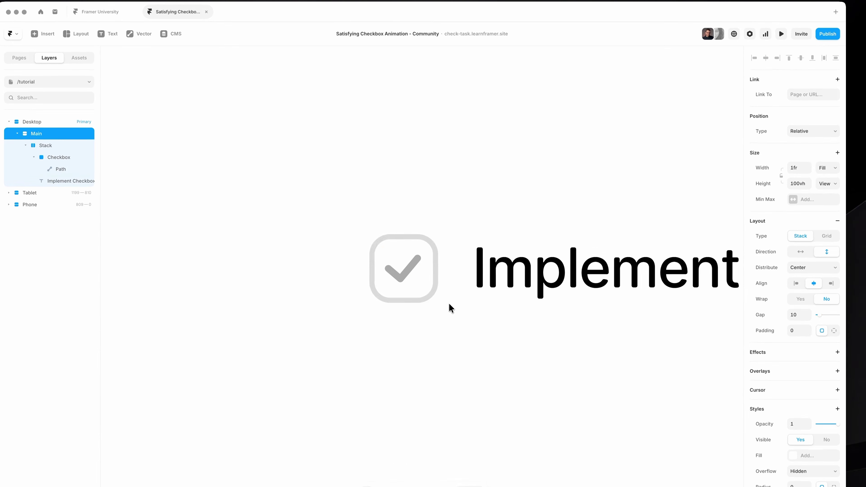
# - Edit the checkmark path and move its starting point to X 6, Y 10.5
pyautogui.scroll(5, 431, 299)
pyautogui.doubleClick(410, 269)
pyautogui.doubleClick(407, 271)
pyautogui.press('Escape')
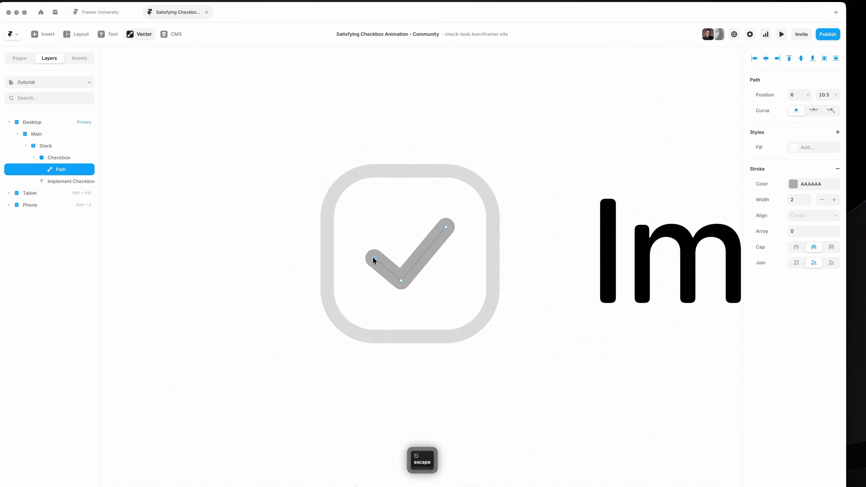
pyautogui.click(374, 258)
pyautogui.click(396, 221)
pyautogui.press('Escape')
pyautogui.press('Escape')
pyautogui.press('Escape')
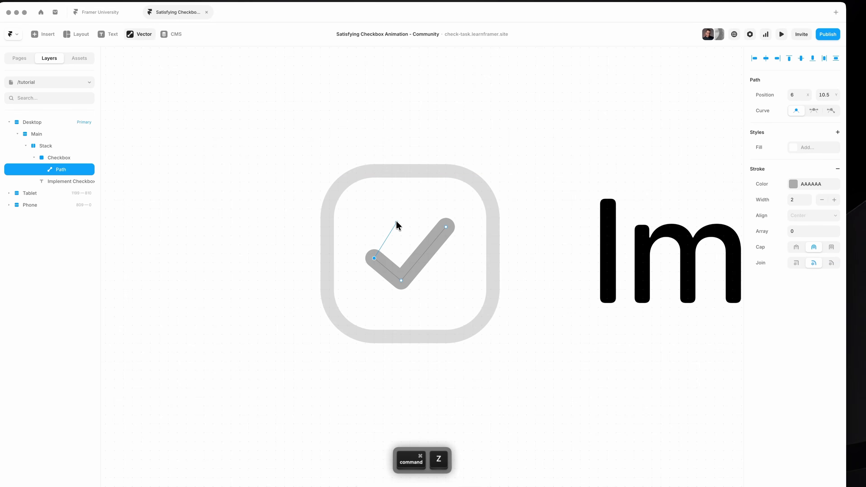
pyautogui.scroll(-3, 416, 217)
pyautogui.scroll(-3, 416, 216)
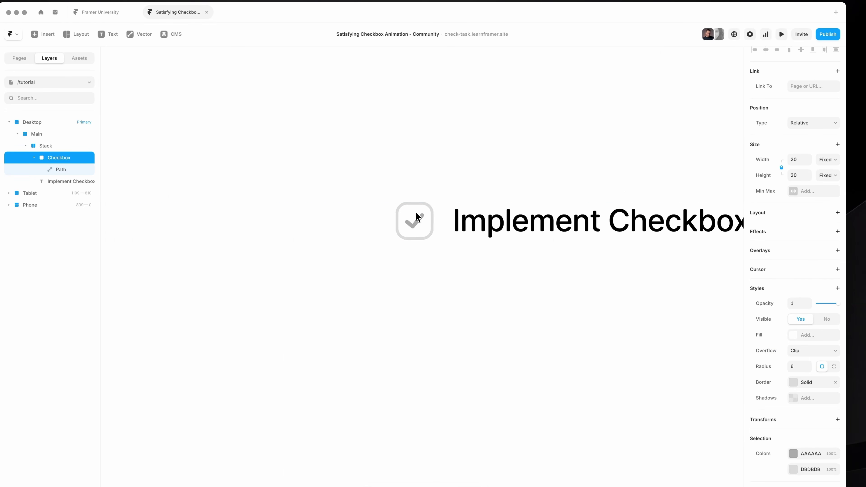
# - Edit the checkmark path and move its starting point to X 6.5, Y 10
pyautogui.scroll(5, 417, 239)
pyautogui.keyDown('super'); pyautogui.click(402, 207); pyautogui.keyUp('super')
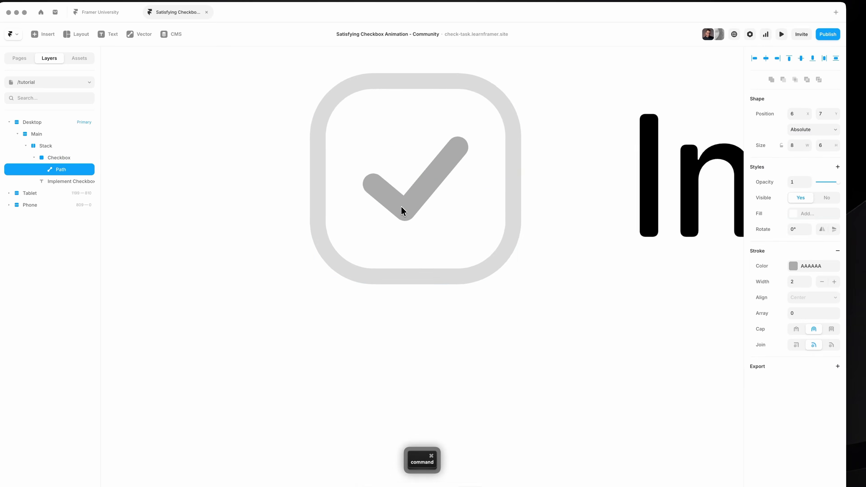
pyautogui.doubleClick(401, 207)
pyautogui.press('Escape')
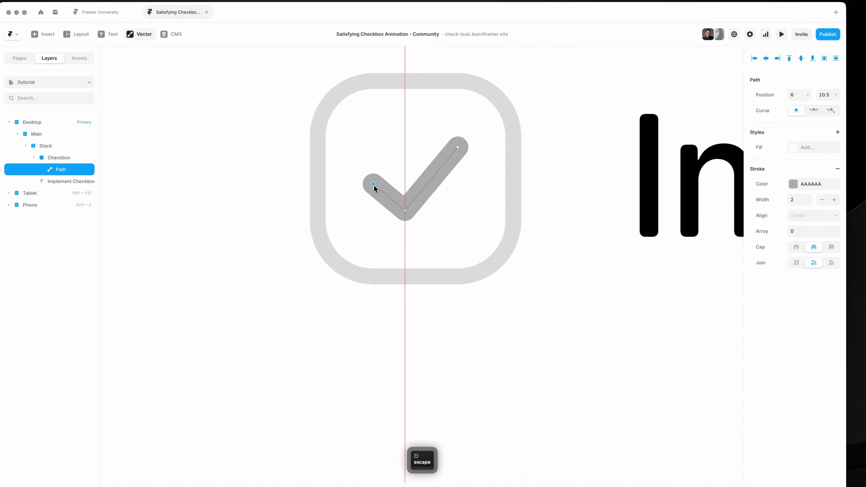
pyautogui.moveTo(373, 184); pyautogui.dragTo(377, 180)
pyautogui.click(421, 136)
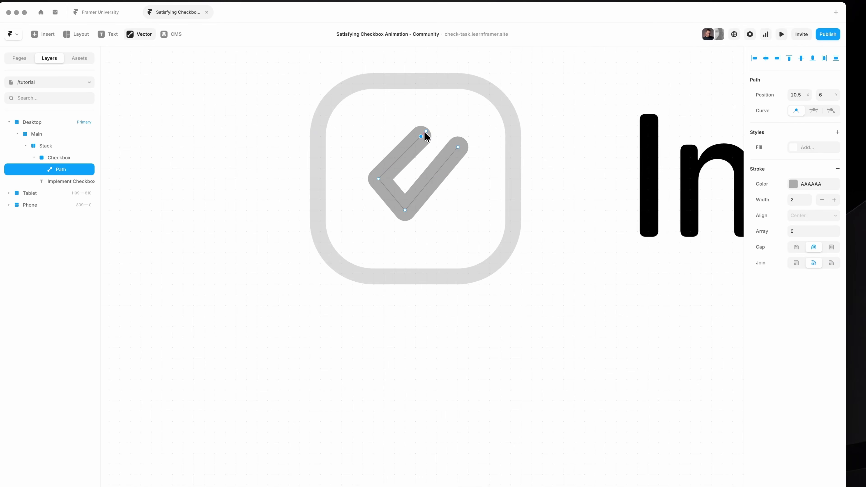
pyautogui.press('Escape')
pyautogui.press('Escape')
pyautogui.scroll(-4, 427, 135)
pyautogui.press('Escape')
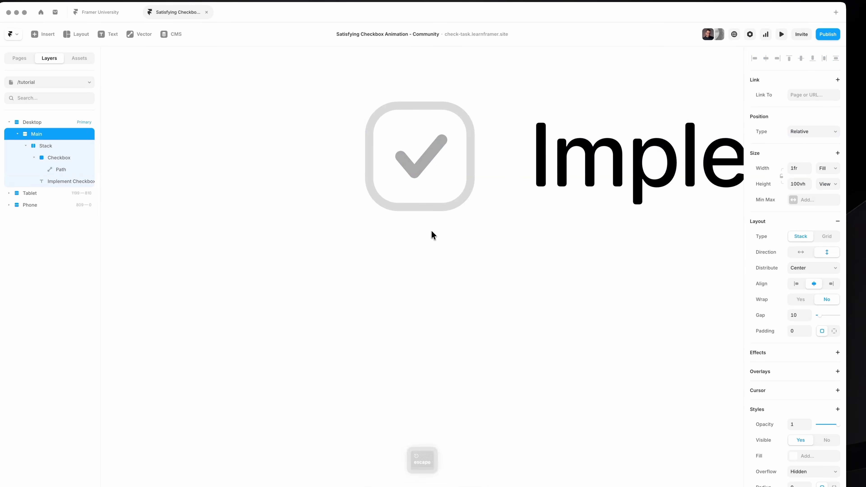
pyautogui.scroll(-10, 432, 231)
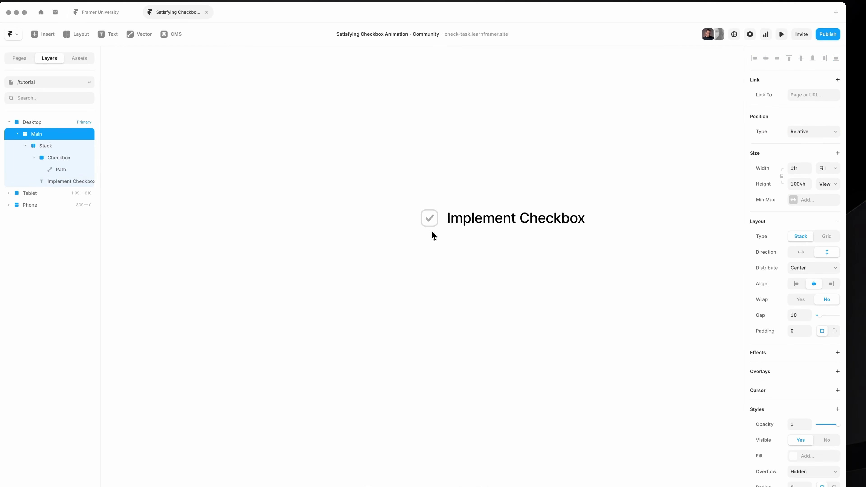
# - Reopen the checkmark path for editing and place its starting point at X 6, Y 10.5
pyautogui.scroll(10, 431, 221)
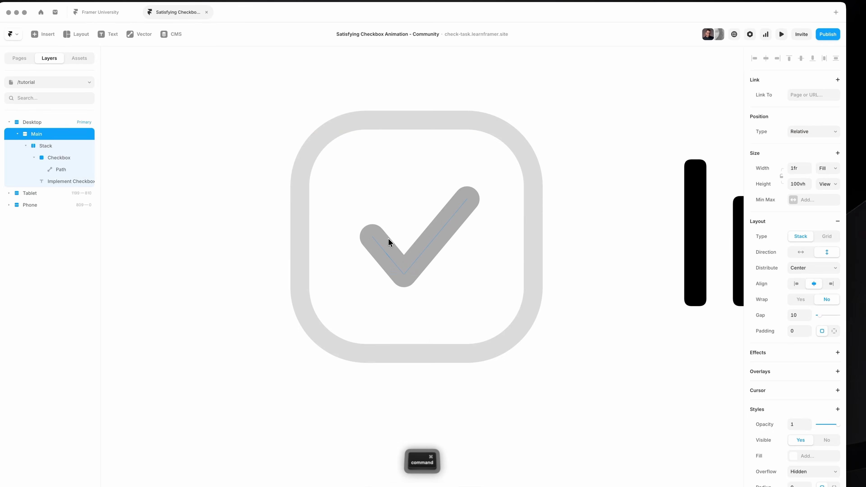
pyautogui.keyDown('super'); pyautogui.click(379, 239); pyautogui.keyUp('super')
pyautogui.doubleClick(381, 241)
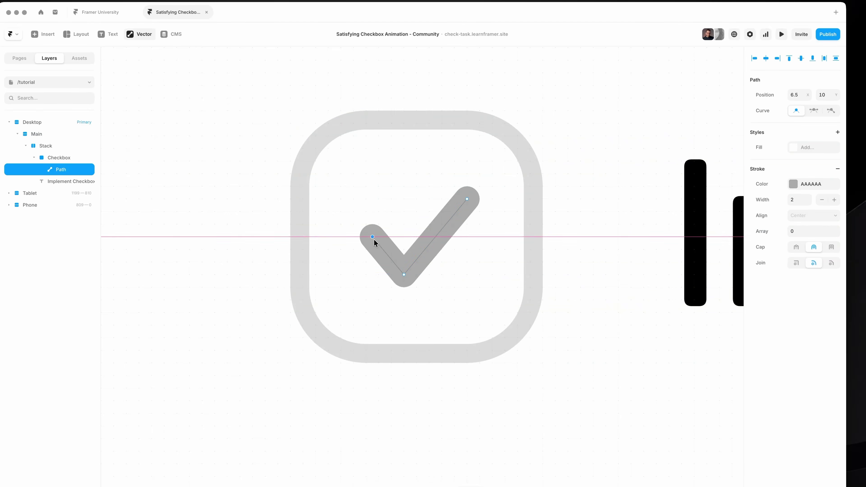
pyautogui.moveTo(374, 240); pyautogui.dragTo(372, 243)
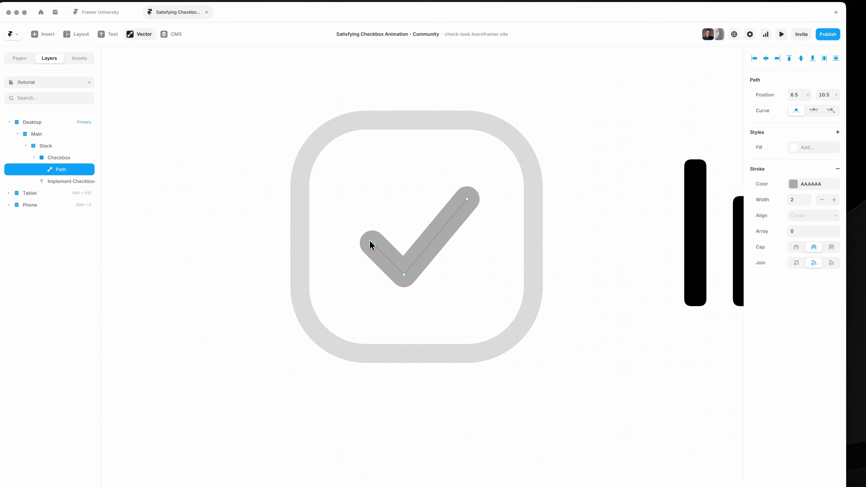
pyautogui.press('Escape')
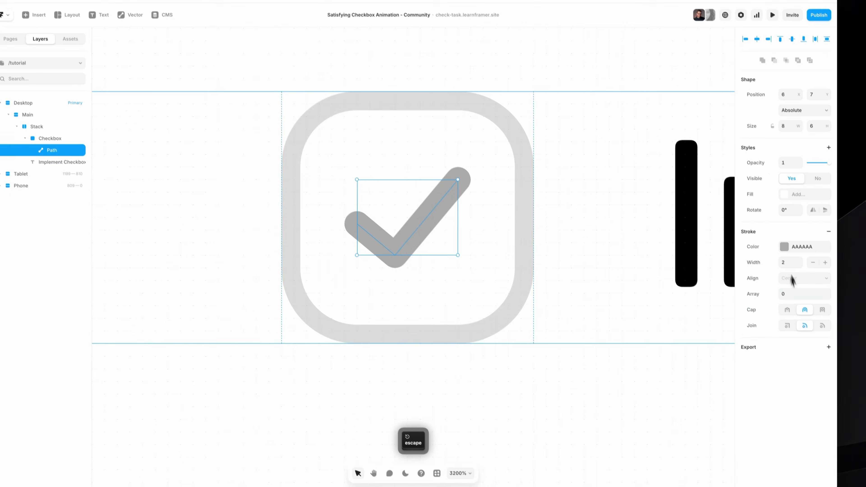
# - Try a stroke width of 1.5 on the checkmark path and judge it beside the label
pyautogui.press('Return')
pyautogui.click(500, 286)
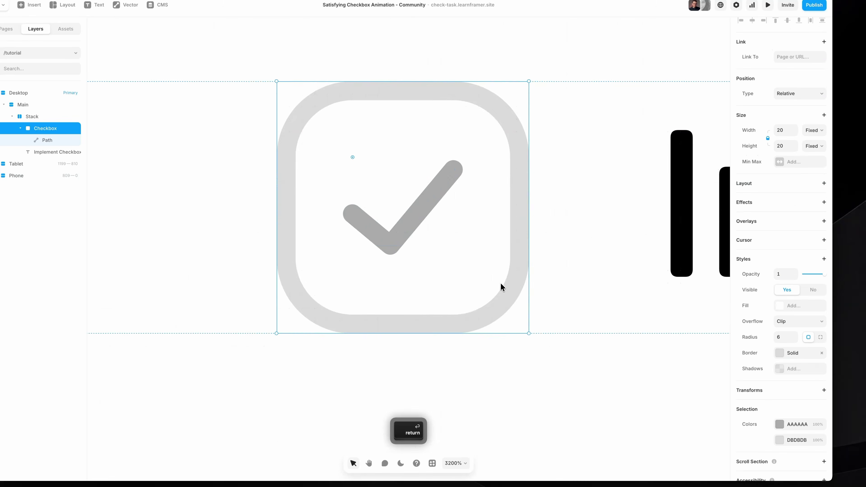
pyautogui.scroll(-5, 501, 286)
pyautogui.scroll(-10, 501, 283)
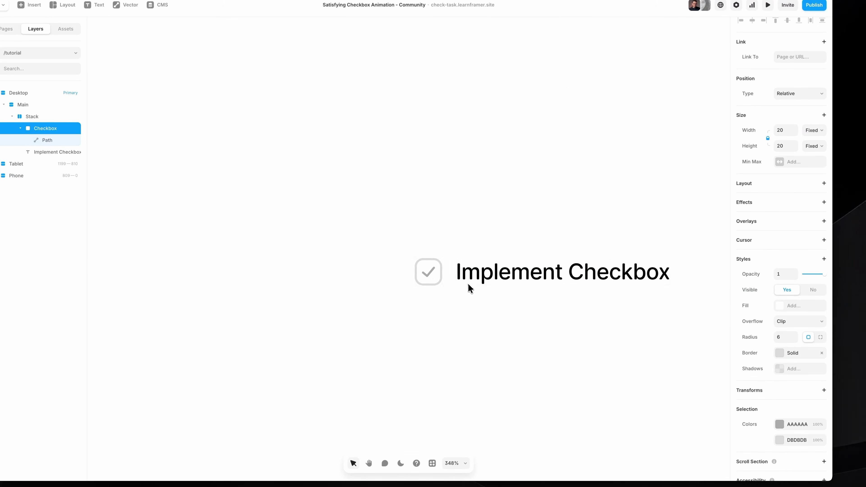
pyautogui.scroll(-4, 468, 285)
pyautogui.scroll(12, 468, 285)
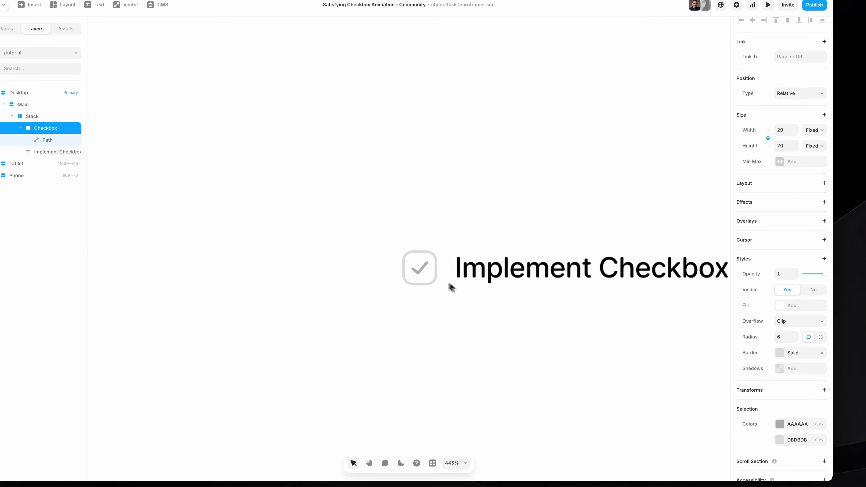
# - Set the checkmark path's stroke width to 2
pyautogui.scroll(4, 433, 275)
pyautogui.doubleClick(417, 264)
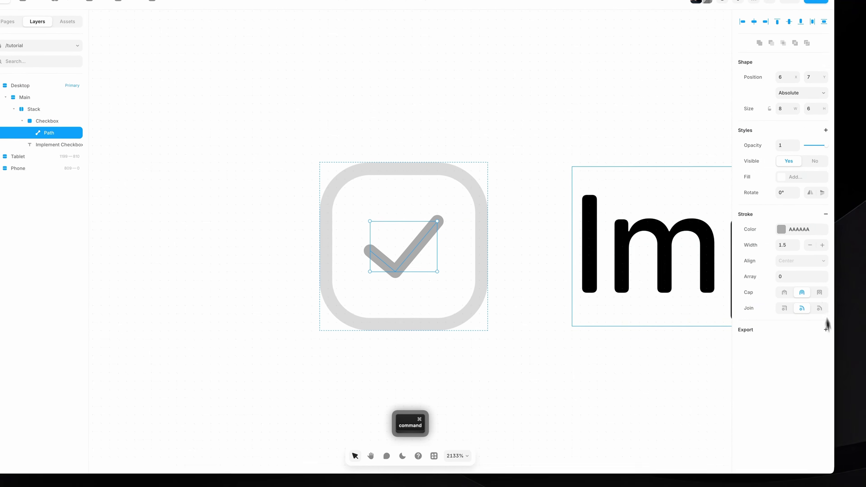
pyautogui.click(781, 241)
pyautogui.write('2')
pyautogui.press('Return')
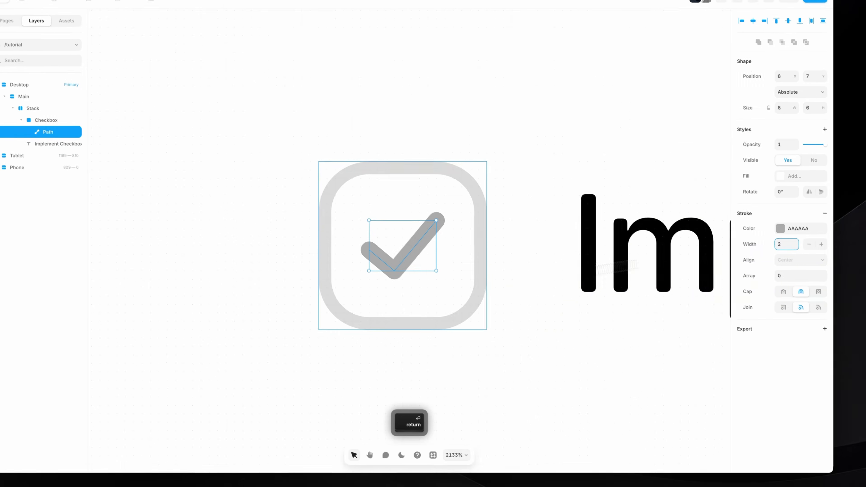
# - Edit the checkmark path and move its starting point to X 6.5, Y 10.5
pyautogui.scroll(4, 391, 263)
pyautogui.doubleClick(372, 254)
pyautogui.press('Escape')
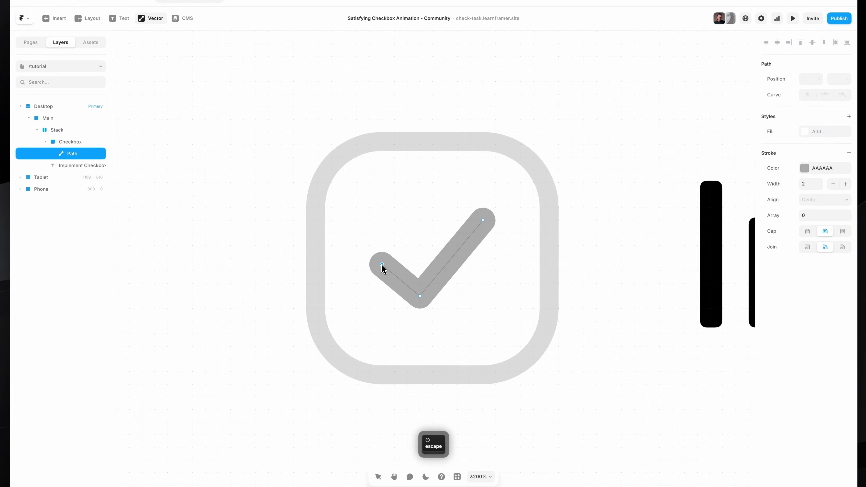
pyautogui.moveTo(387, 267); pyautogui.dragTo(386, 264)
pyautogui.click(413, 201)
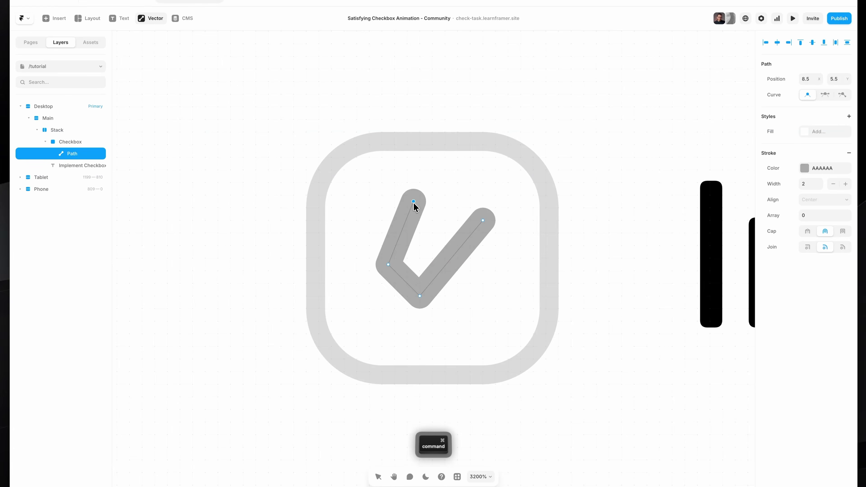
pyautogui.scroll(-5, 413, 203)
pyautogui.press('Escape')
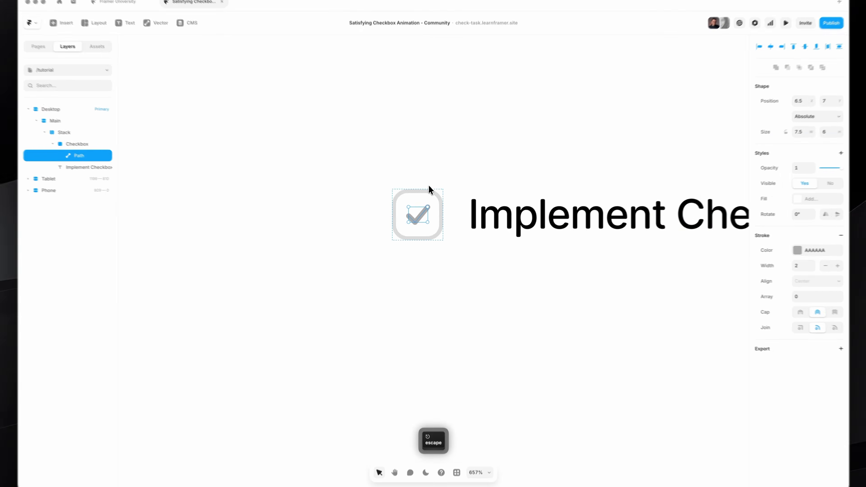
# - Compare the checkmark with the checked state in the browser's reference video, and return to the Framer design
pyautogui.scroll(3, 421, 190)
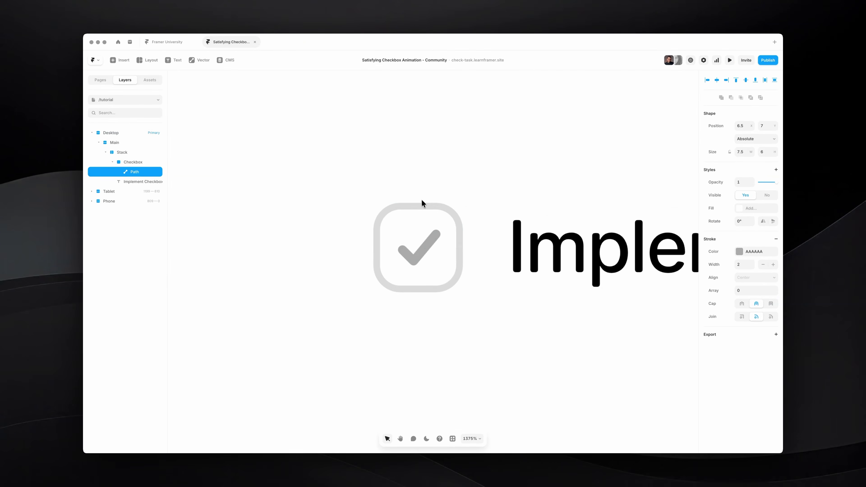
pyautogui.scroll(2, 421, 201)
pyautogui.press('super+Tab')
pyautogui.press('super+Tab')
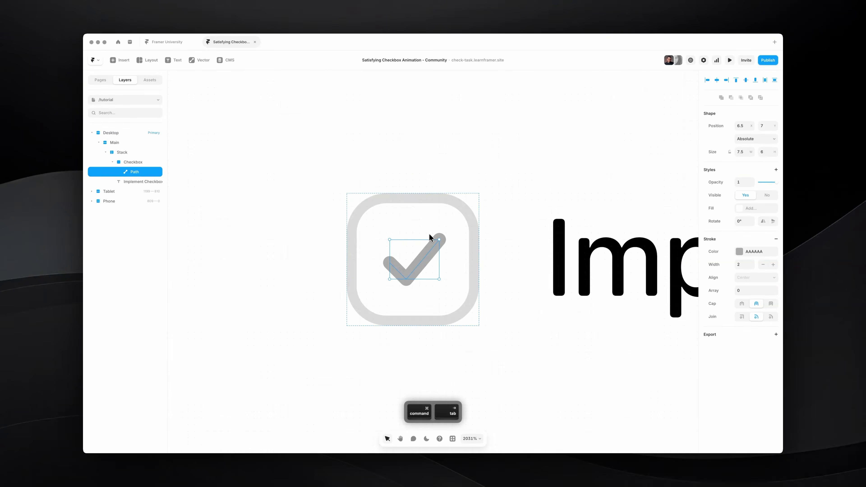
pyautogui.press('super+Tab')
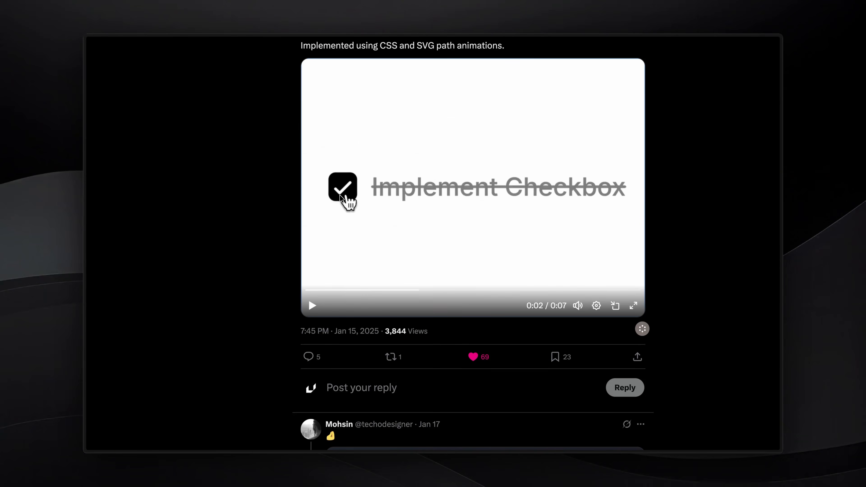
pyautogui.press('super+Tab')
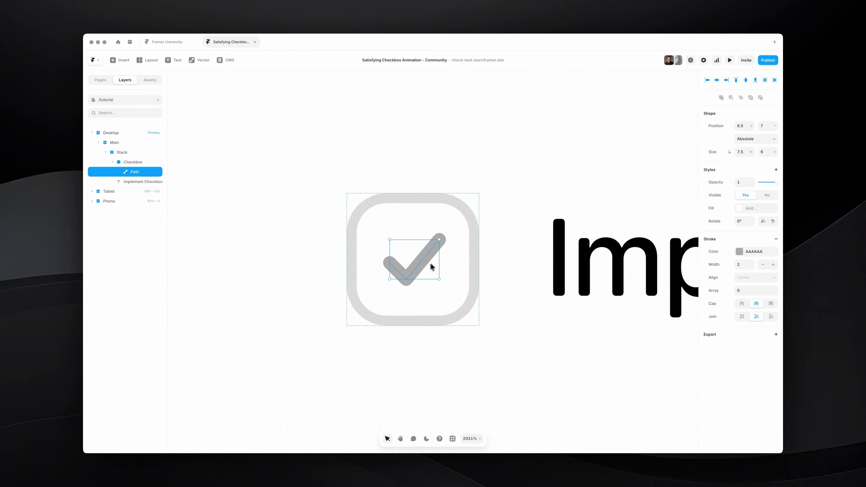
# - Change the checkmark path's stroke color to black, 000000
pyautogui.click(752, 251)
pyautogui.moveTo(614, 274); pyautogui.dragTo(473, 384)
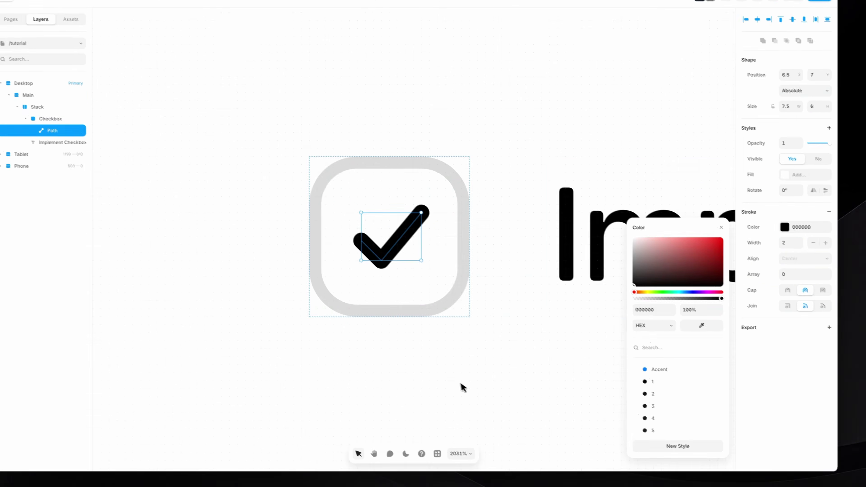
pyautogui.click(462, 388)
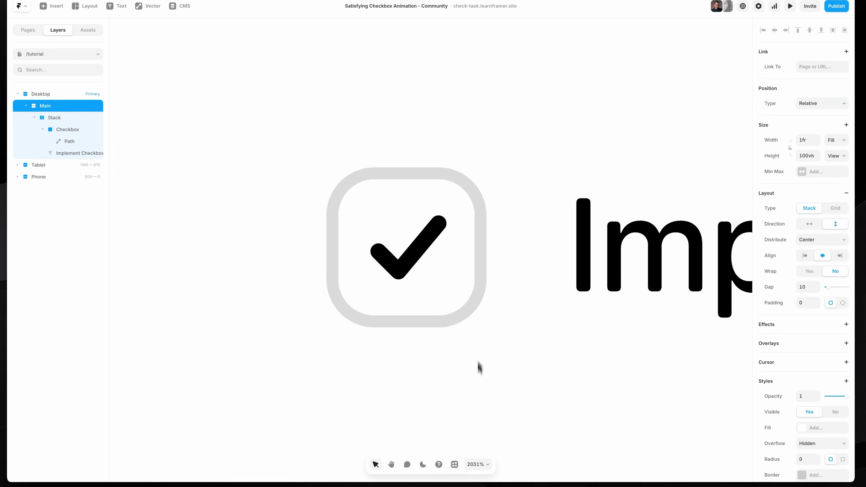
# - Create a vector set from the checkmark path
pyautogui.keyDown('super'); pyautogui.click(385, 263); pyautogui.keyUp('super')
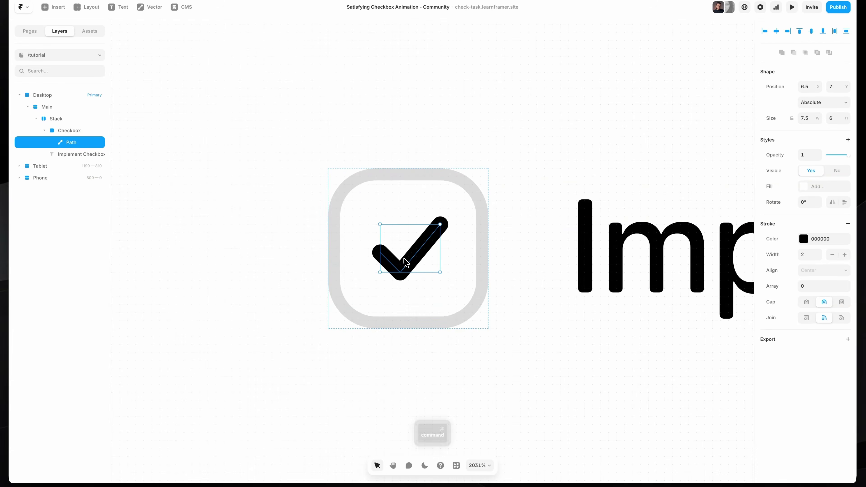
pyautogui.rightClick(428, 248)
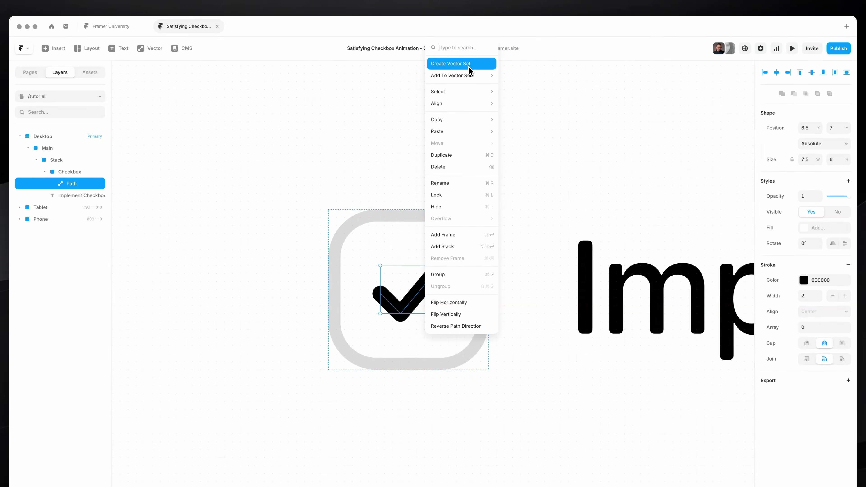
pyautogui.click(470, 71)
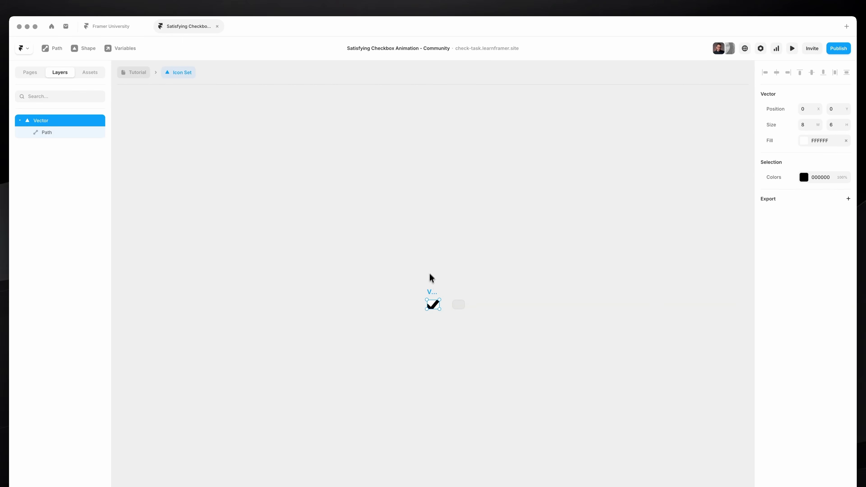
# - Resize the Vector frame containing the checkmark path to 20 by 20
pyautogui.scroll(5, 436, 320)
pyautogui.keyDown('super'); pyautogui.click(437, 304); pyautogui.keyUp('super')
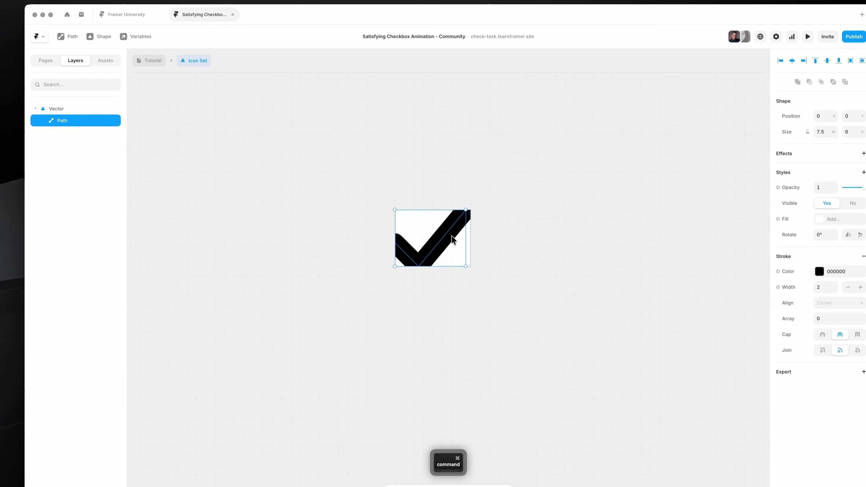
pyautogui.click(489, 243)
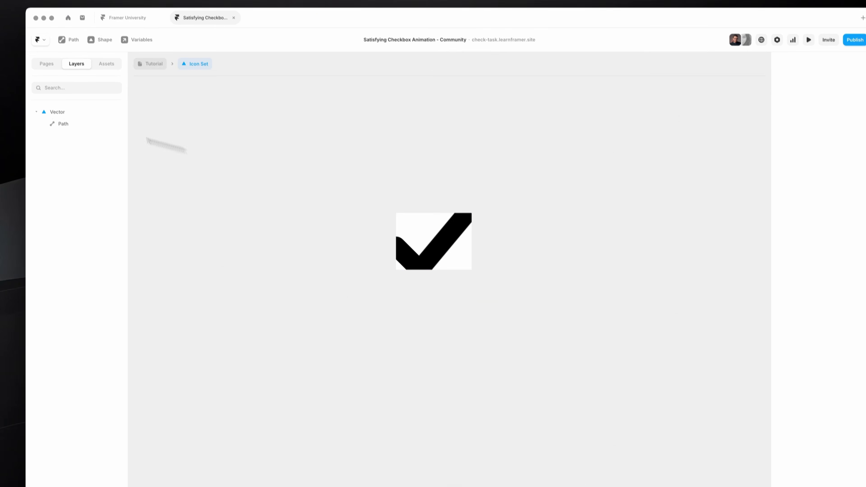
pyautogui.click(57, 112)
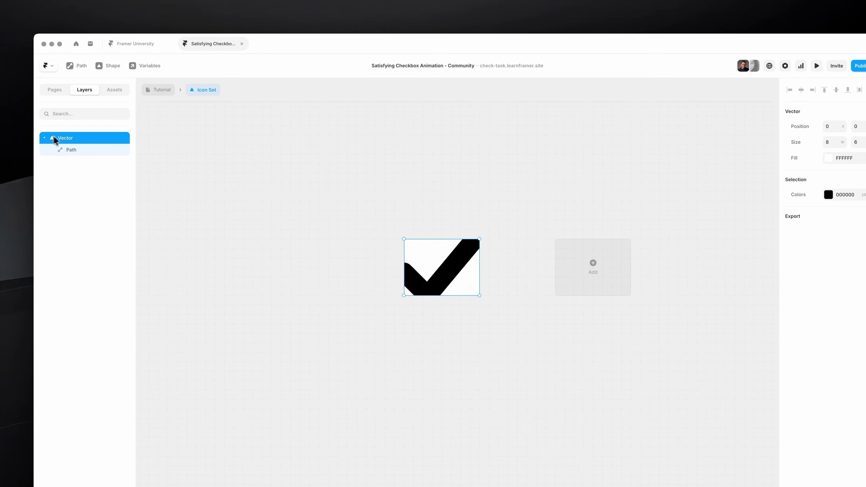
pyautogui.click(84, 153)
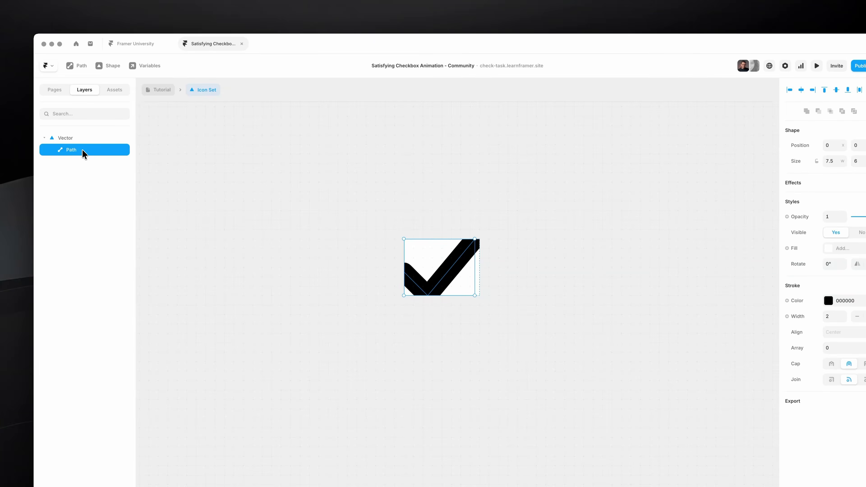
pyautogui.click(88, 138)
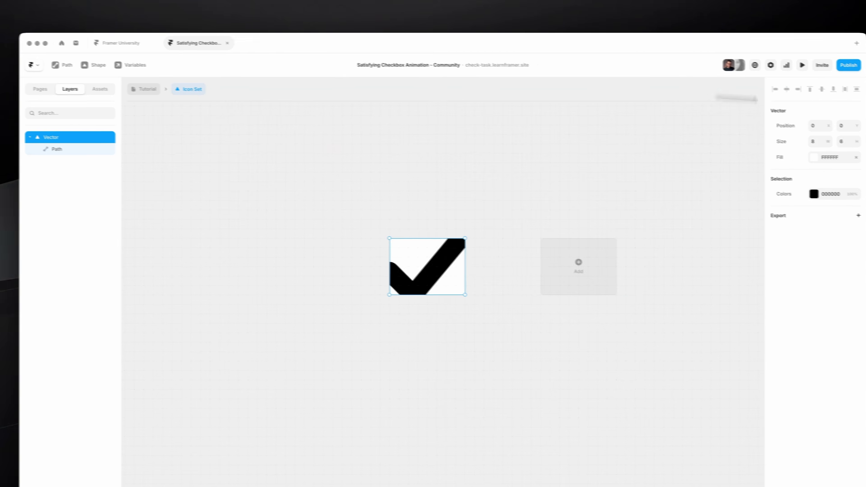
pyautogui.click(831, 140)
pyautogui.write('20')
pyautogui.click(805, 136)
pyautogui.write('20')
pyautogui.press('Return')
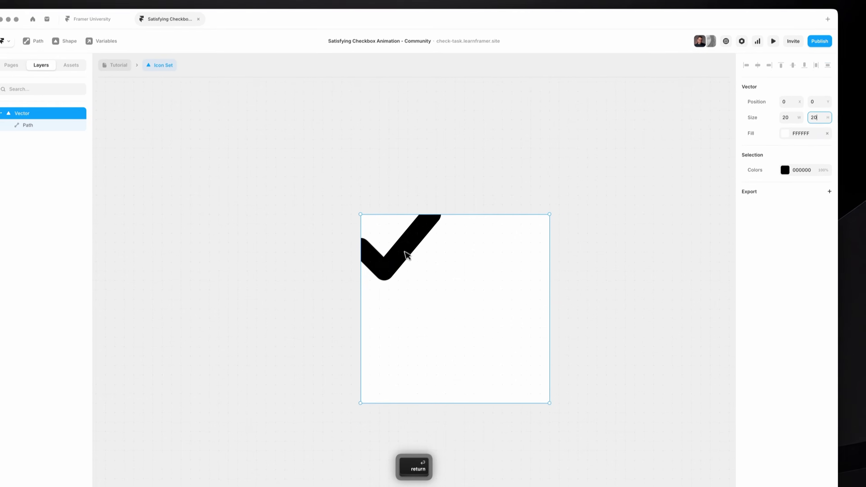
# - Center the checkmark path within the 20 by 20 Vector frame, placing it at X 6 and Y 7
pyautogui.keyDown('super'); pyautogui.click(401, 273); pyautogui.keyUp('super')
pyautogui.scroll(-3, 409, 246)
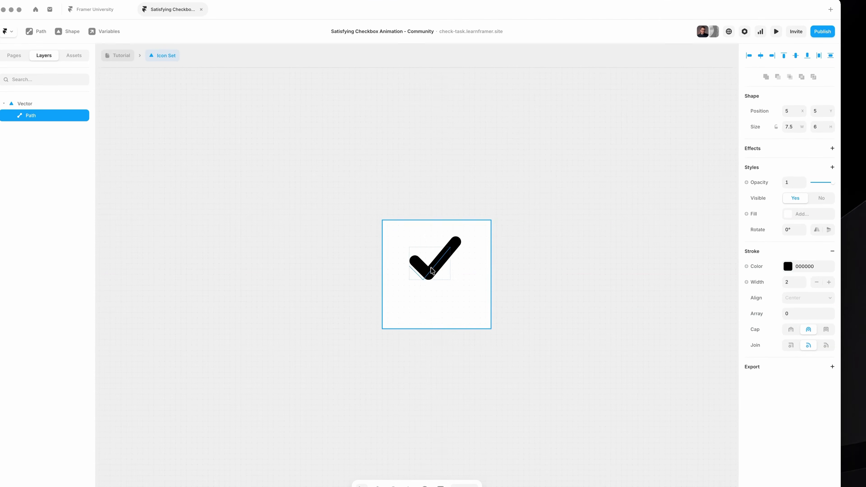
pyautogui.hotkey('alt', 'v')
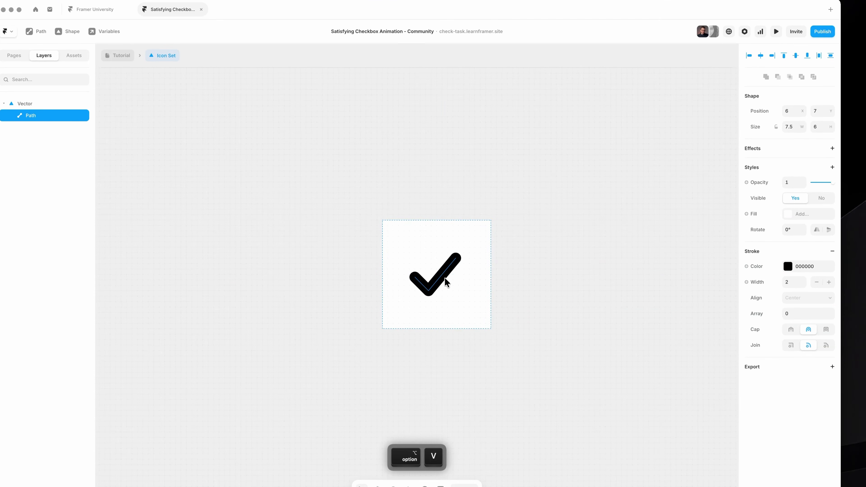
pyautogui.moveTo(446, 265); pyautogui.dragTo(446, 262)
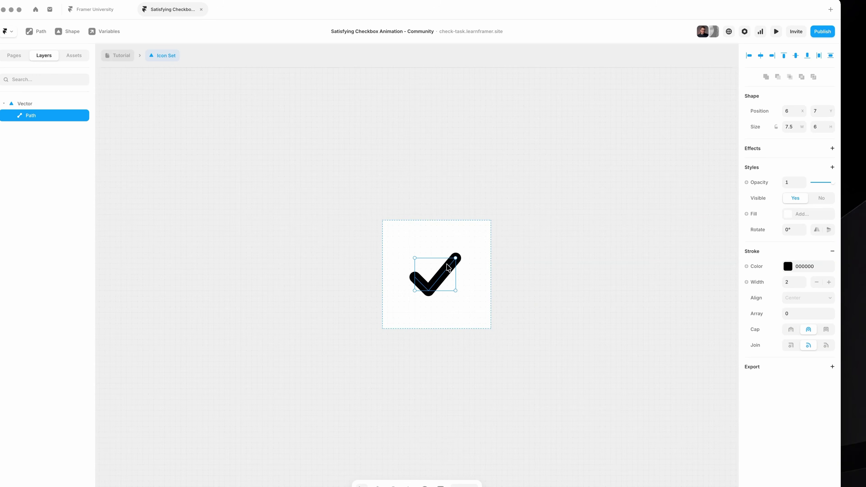
pyautogui.press('alt')
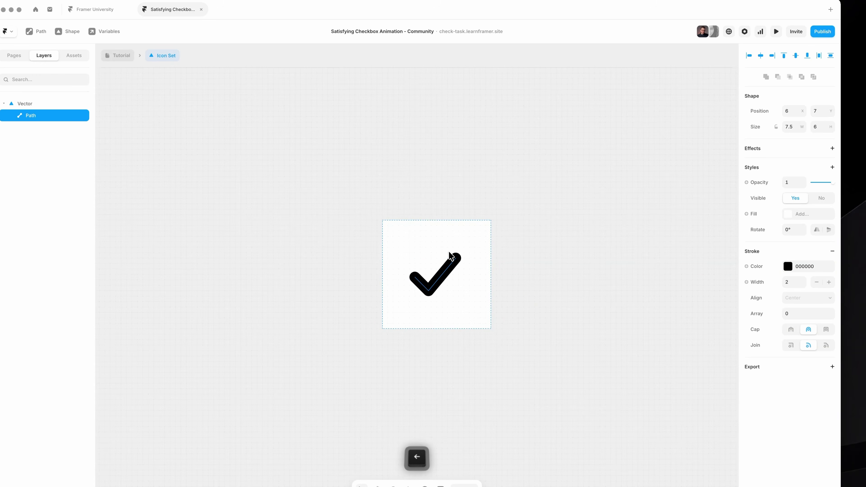
pyautogui.click(491, 190)
pyautogui.scroll(-3, 495, 188)
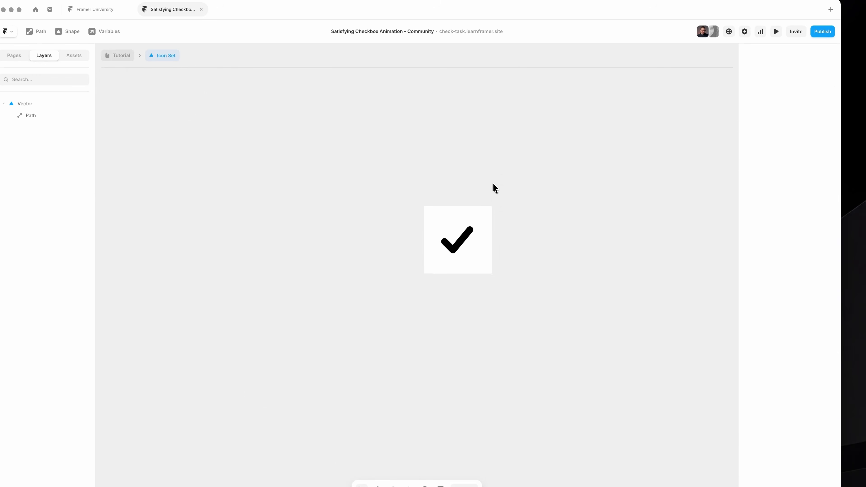
pyautogui.scroll(3, 528, 201)
# - Add a Stroke effect to the checkmark path in the vector set
pyautogui.keyDown('super'); pyautogui.click(414, 266); pyautogui.keyUp('super')
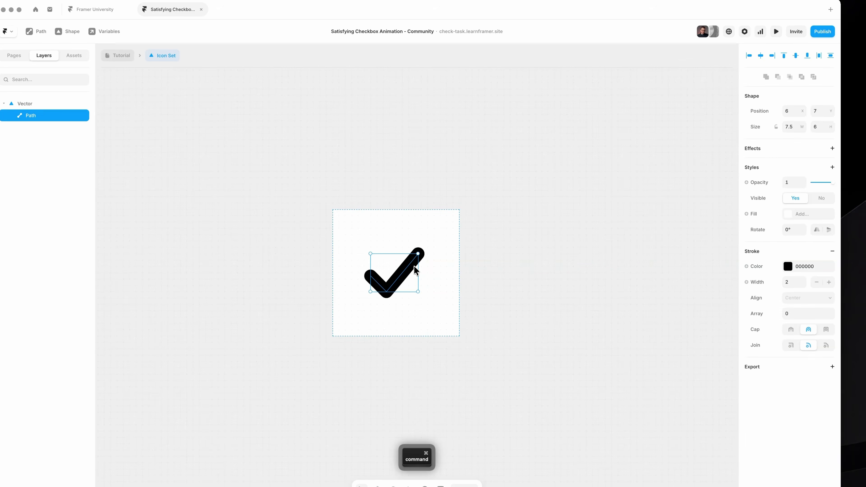
pyautogui.scroll(-2, 391, 243)
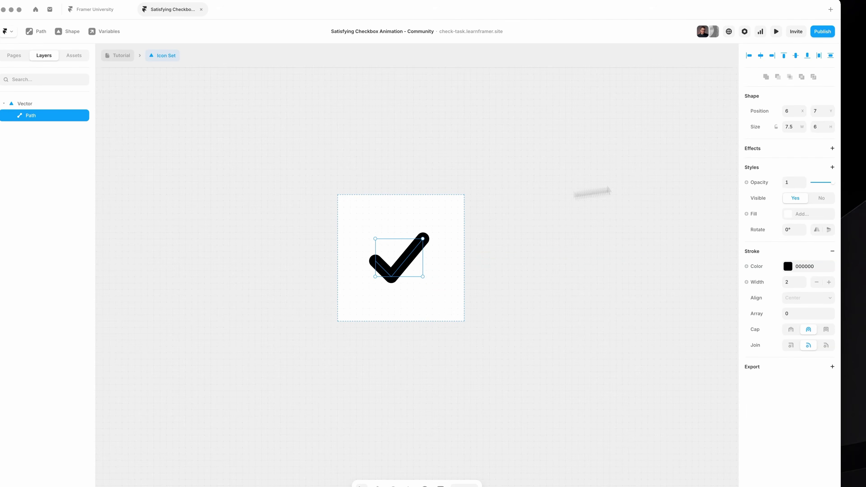
pyautogui.click(782, 153)
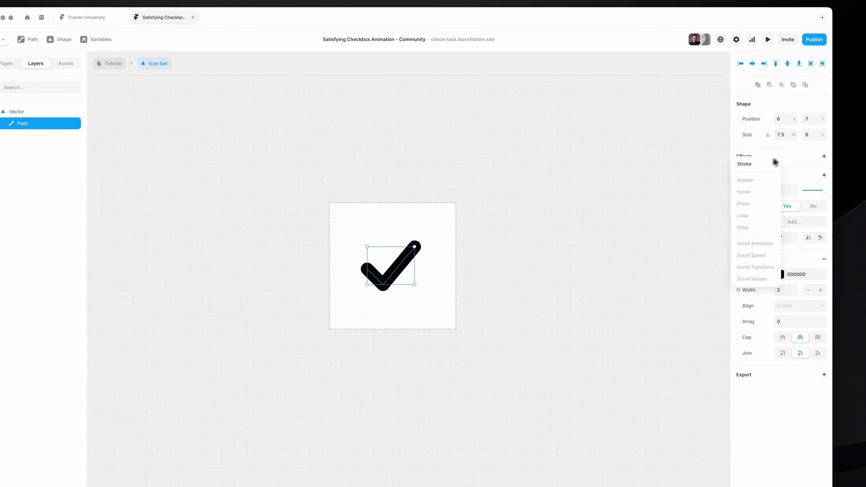
pyautogui.click(750, 167)
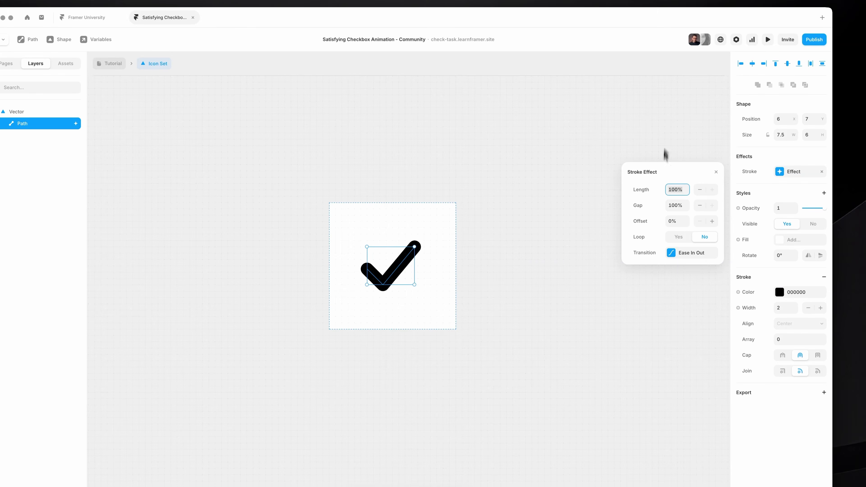
# - Set the stroke effect's transition to Ease Out with a time of 0.5 seconds
pyautogui.click(679, 257)
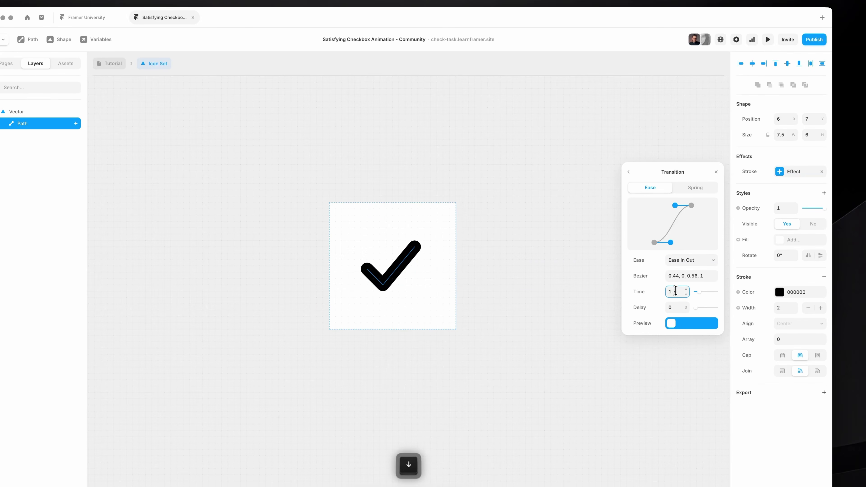
pyautogui.press('BackSpace')
pyautogui.press('BackSpace')
pyautogui.press('Return')
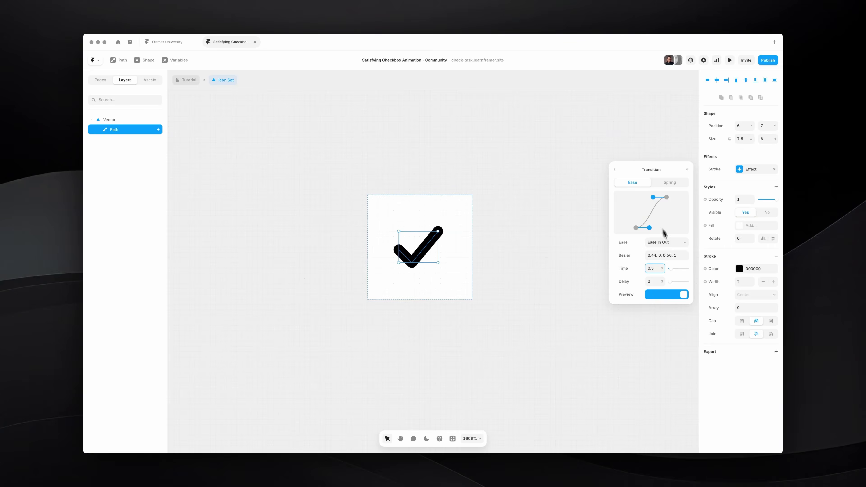
pyautogui.click(667, 242)
pyautogui.click(668, 252)
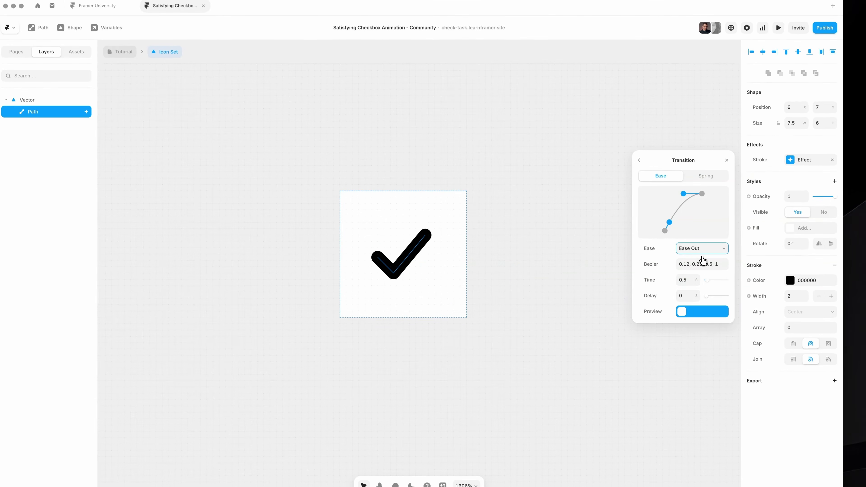
pyautogui.click(703, 258)
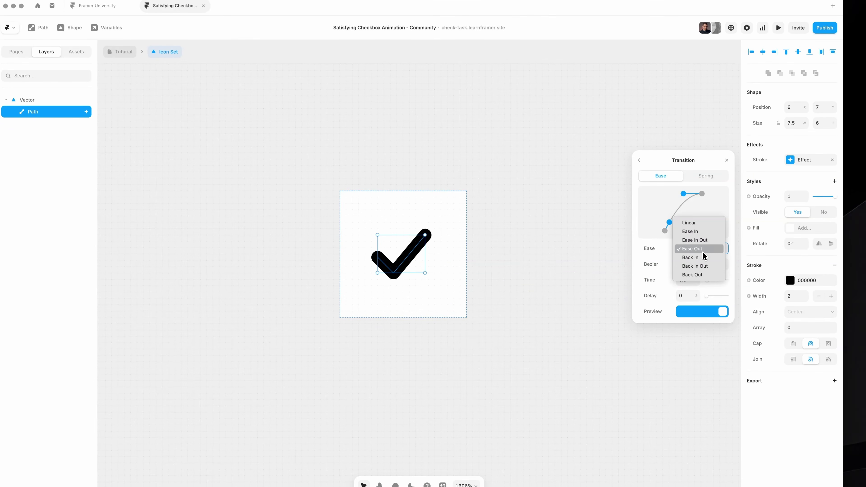
pyautogui.click(702, 255)
pyautogui.click(543, 283)
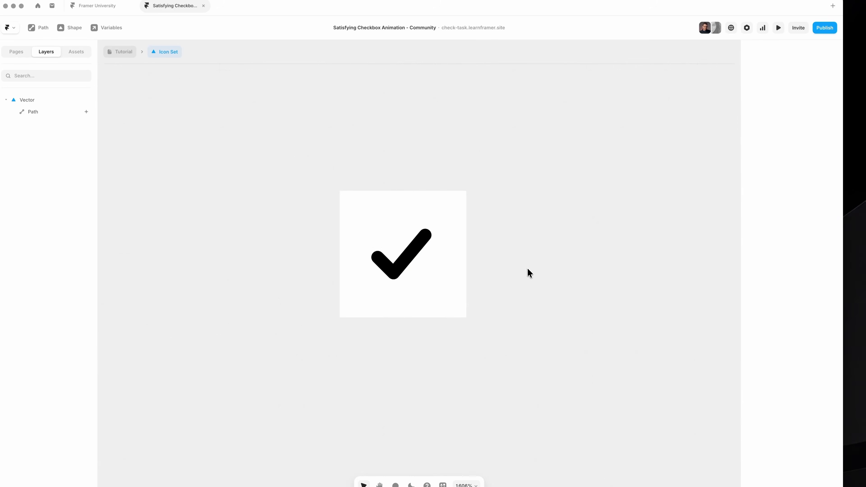
# - Preview the checkmark vector's stroke animation and return to the Tutorial page
pyautogui.scroll(-10, 343, 199)
pyautogui.click(369, 187)
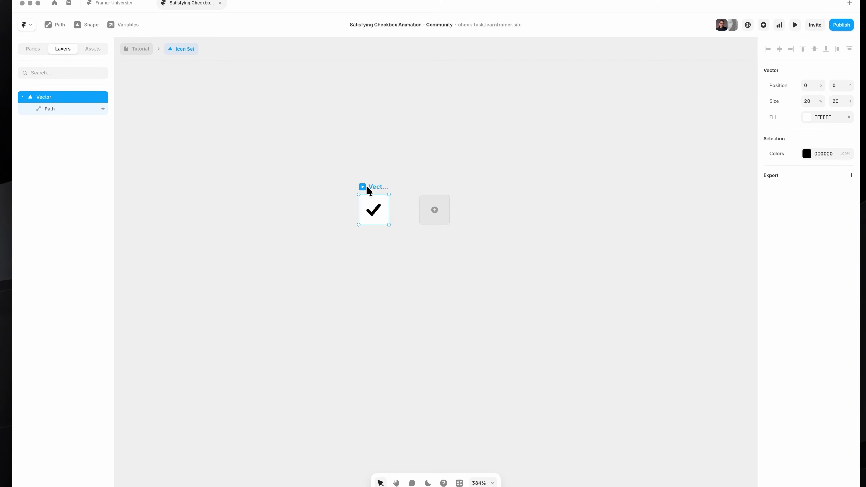
pyautogui.press('super+p')
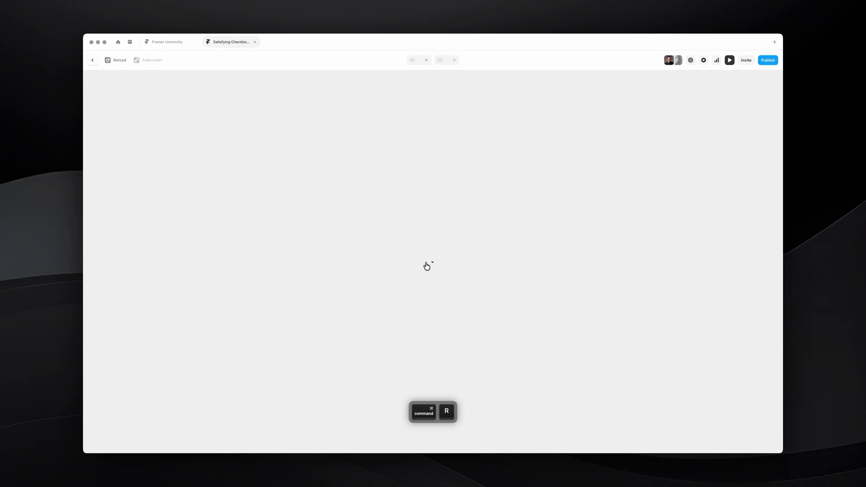
pyautogui.press('Escape')
pyautogui.click(184, 80)
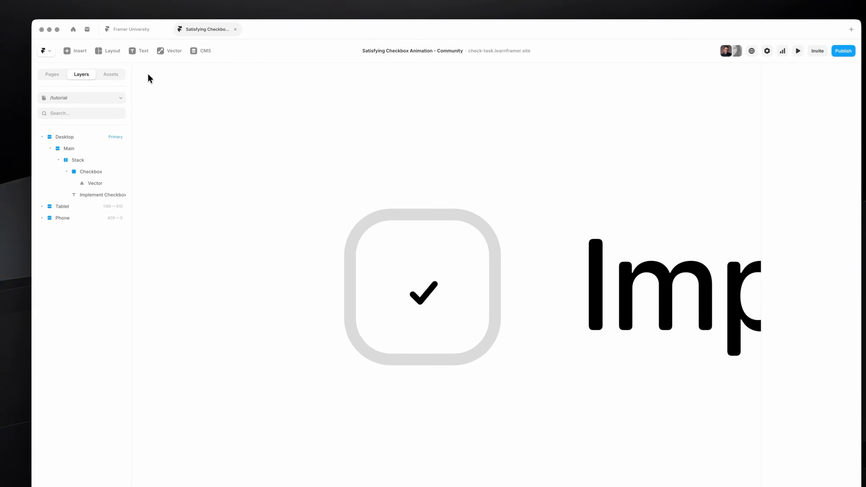
# - Duplicate the checkbox's checkmark vector below the Implement Checkbox row and scale the copy up to about 12.4
pyautogui.keyDown('super'); pyautogui.click(407, 237); pyautogui.keyUp('super')
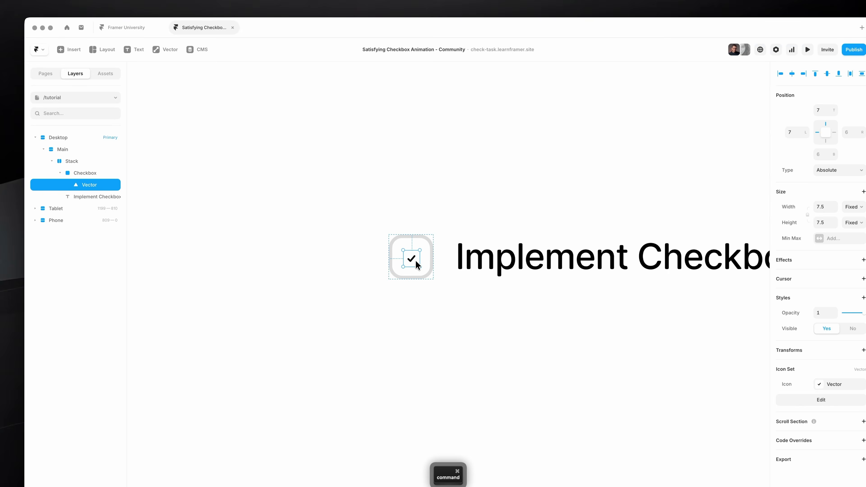
pyautogui.scroll(-5, 416, 264)
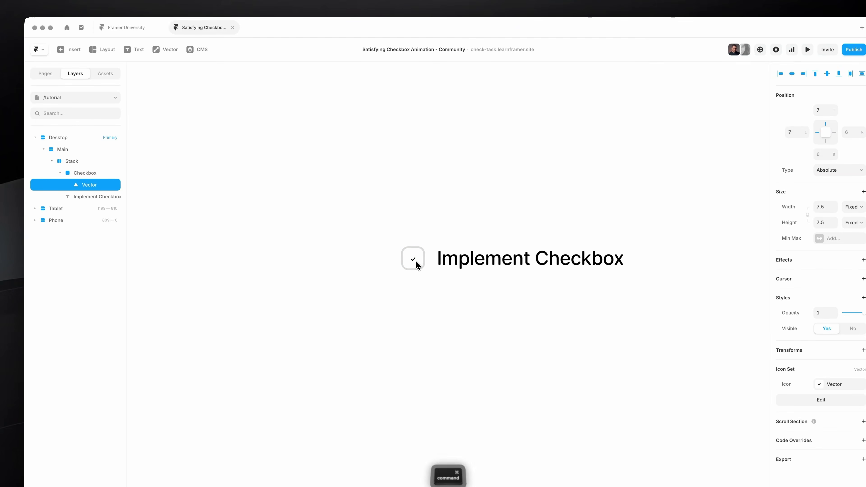
pyautogui.scroll(-5, 417, 270)
pyautogui.click(478, 303)
pyautogui.press('super+v')
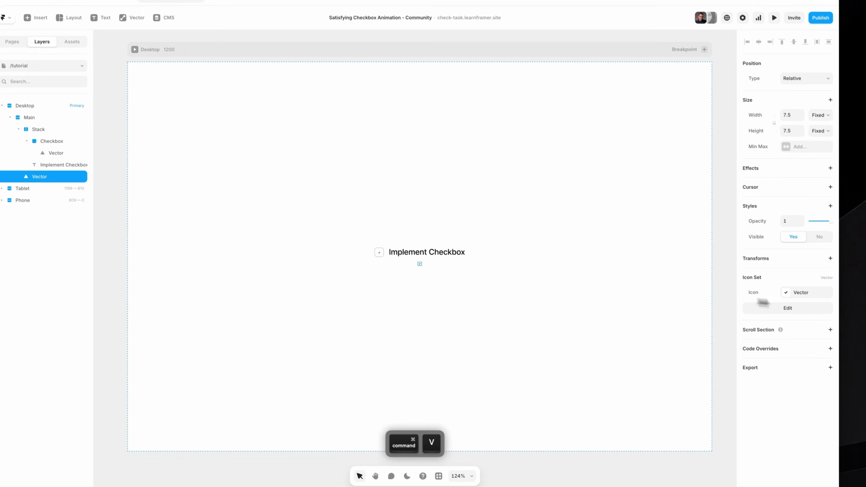
pyautogui.click(778, 279)
pyautogui.click(773, 281)
pyautogui.moveTo(796, 268); pyautogui.dragTo(798, 231)
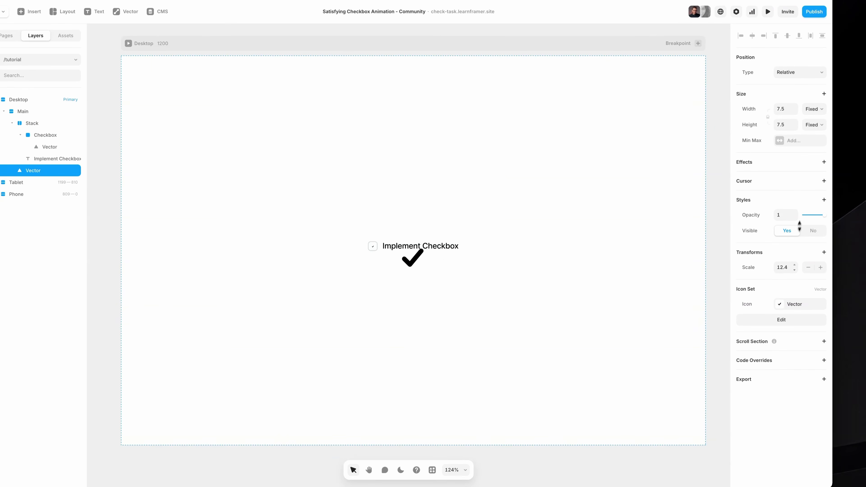
pyautogui.click(592, 287)
# - Preview the page, replay the stroke animation on the enlarged checkmark, and delete that copy from the design
pyautogui.press('super+p')
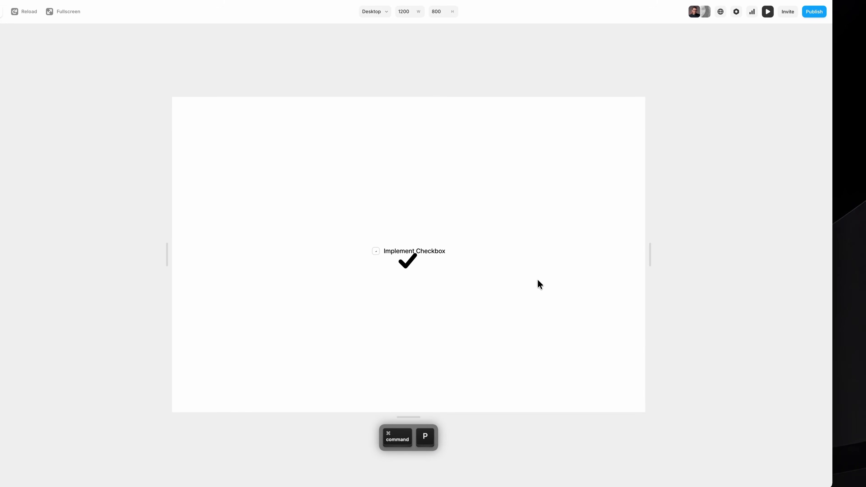
pyautogui.press('super+r')
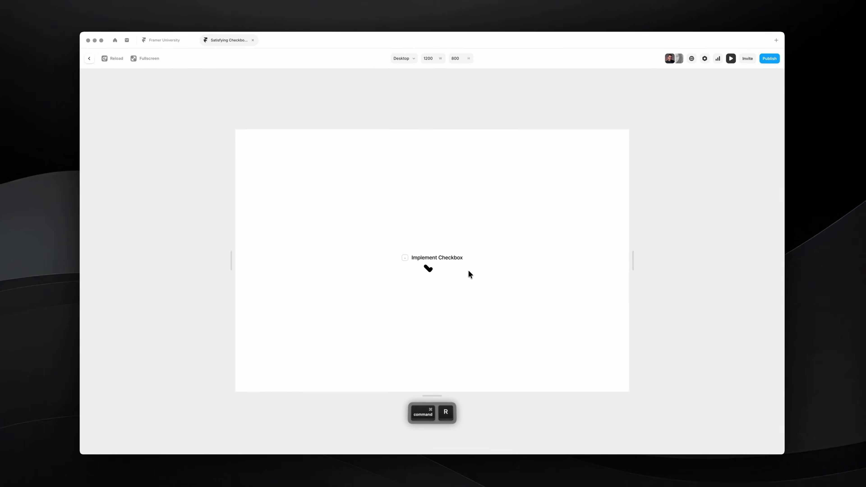
pyautogui.press('super+r')
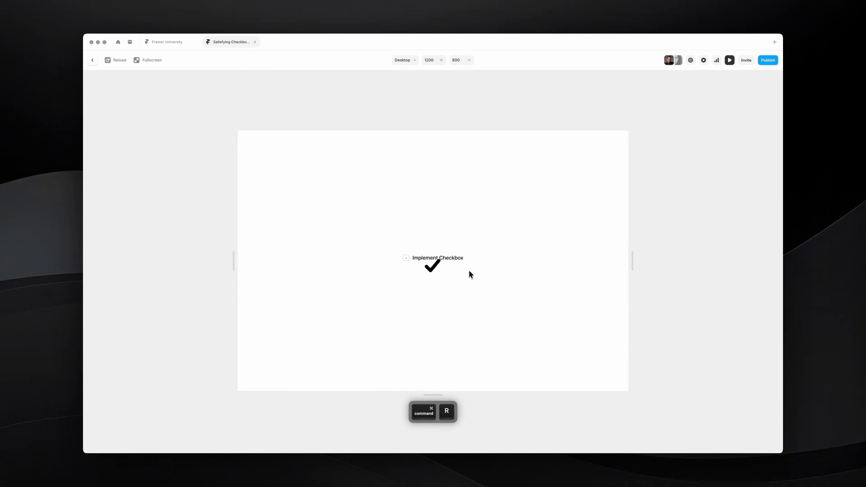
pyautogui.press('super+p')
pyautogui.press('BackSpace')
# - Compare the checkmark's size in the checkbox with the checked state in the browser's reference video, and return to Framer
pyautogui.press('super+Tab')
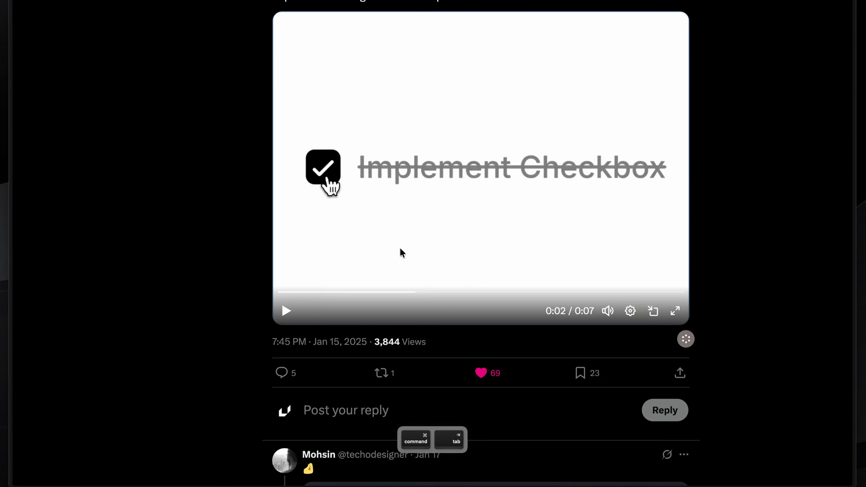
pyautogui.press('super+Tab')
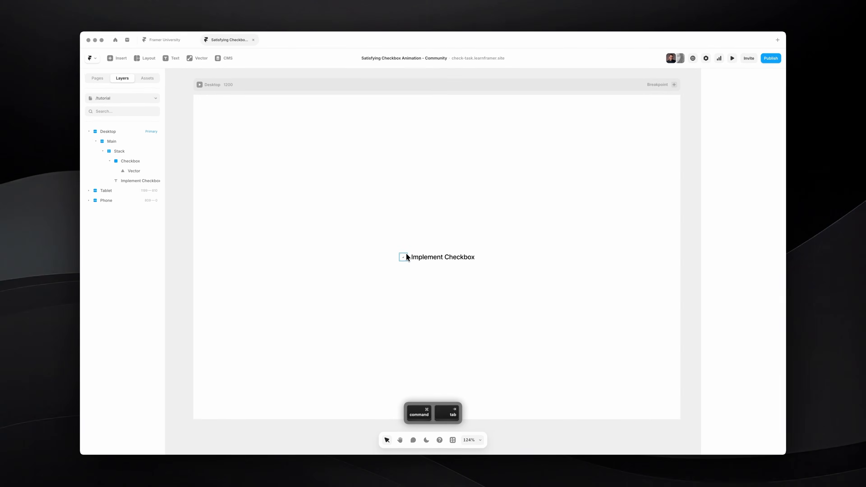
pyautogui.press('super+Tab')
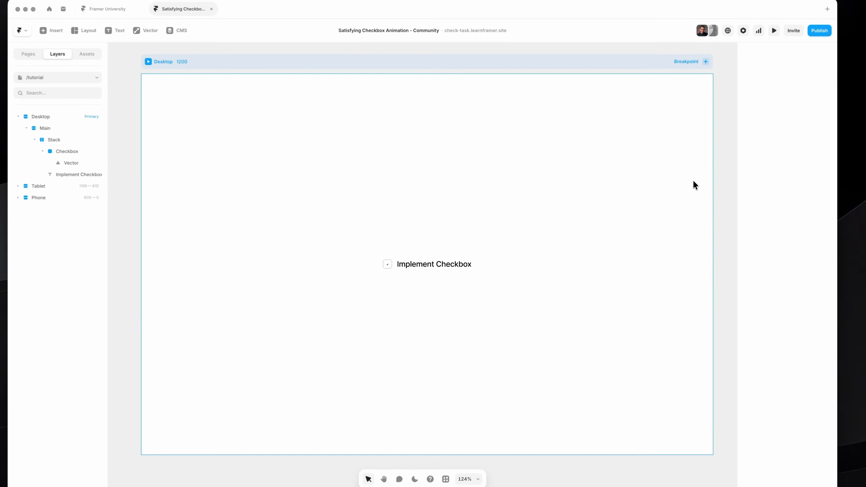
# - Resize the checkmark vector inside the checkbox to 18 by 18 and adjust its position so the checkmark looks centered
pyautogui.scroll(10, 398, 258)
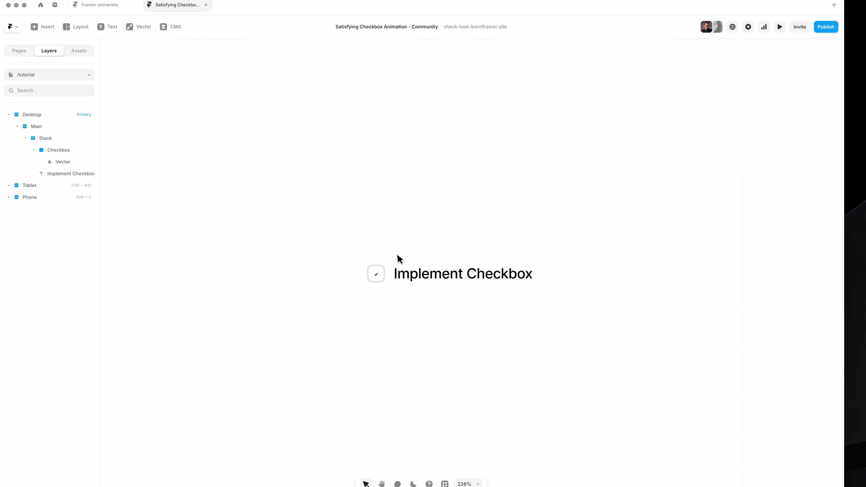
pyautogui.keyDown('super'); pyautogui.click(371, 273); pyautogui.keyUp('super')
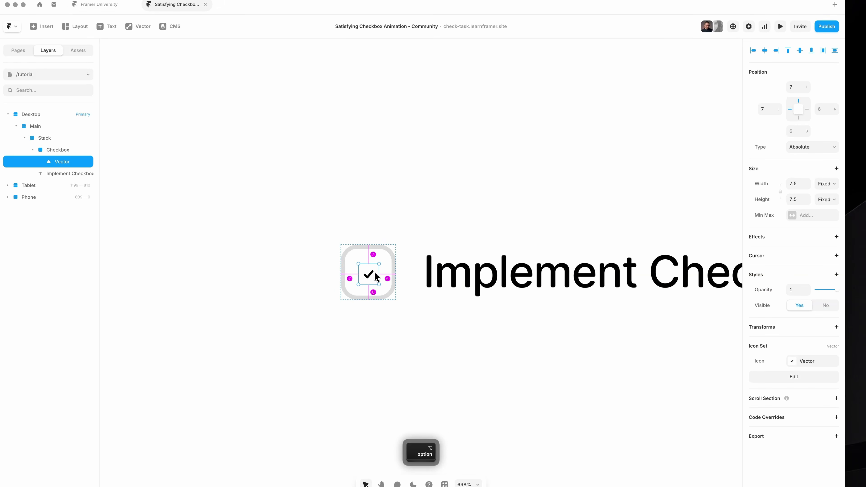
pyautogui.hotkey('shift', 'alt')
pyautogui.moveTo(378, 274); pyautogui.dragTo(391, 275)
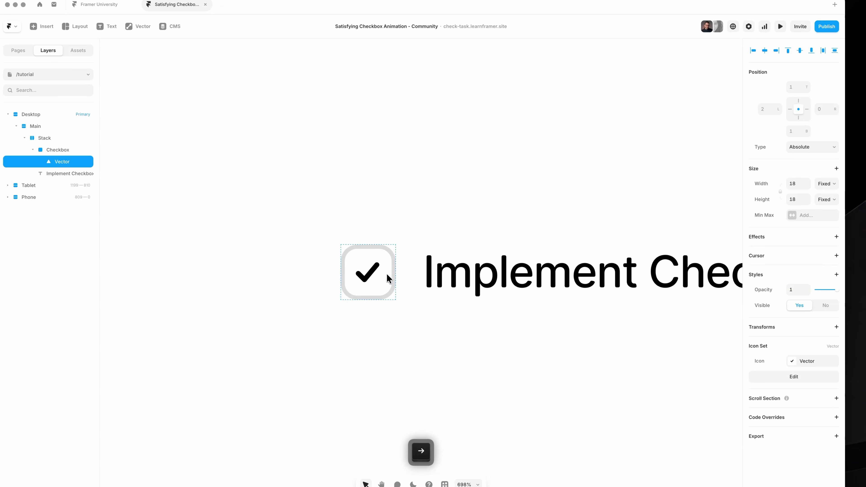
pyautogui.click(434, 182)
pyautogui.scroll(-5, 440, 178)
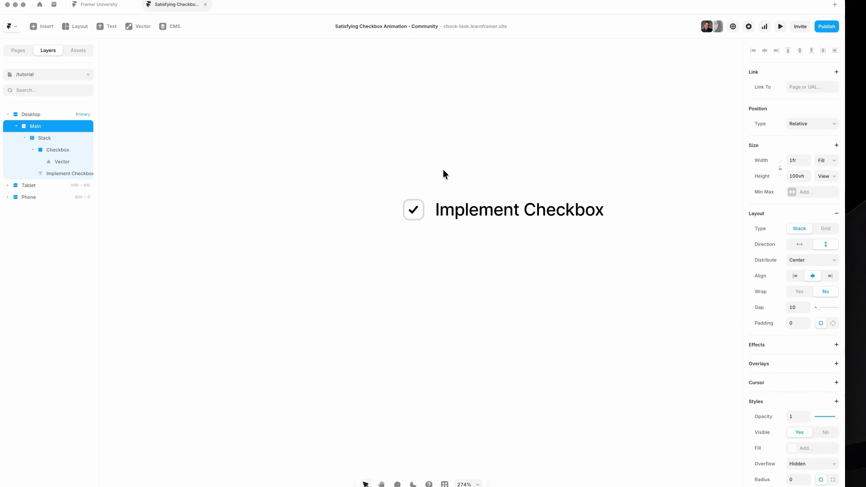
# - Open the checkmark's vector set from the checkbox and examine the path's placement in its frame
pyautogui.scroll(10, 443, 174)
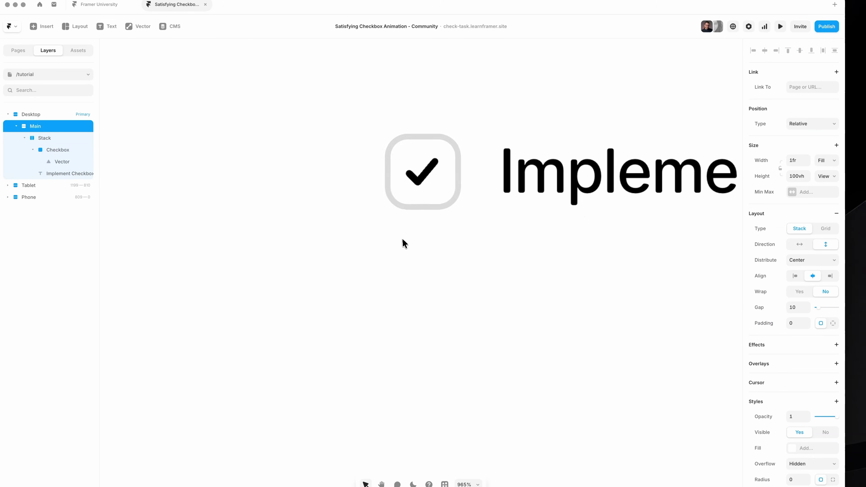
pyautogui.keyDown('super'); pyautogui.click(420, 187); pyautogui.keyUp('super')
pyautogui.doubleClick(408, 189)
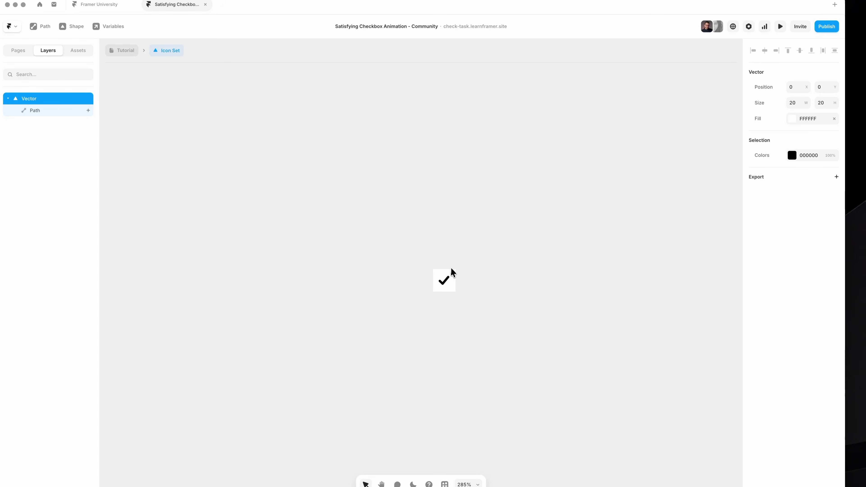
pyautogui.scroll(8, 448, 278)
pyautogui.keyDown('super'); pyautogui.click(418, 297); pyautogui.keyUp('super')
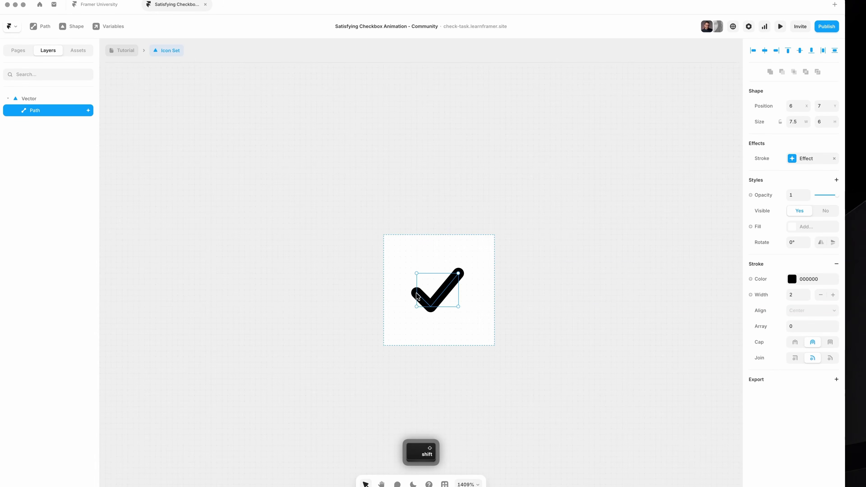
pyautogui.click(458, 223)
pyautogui.scroll(-4, 469, 205)
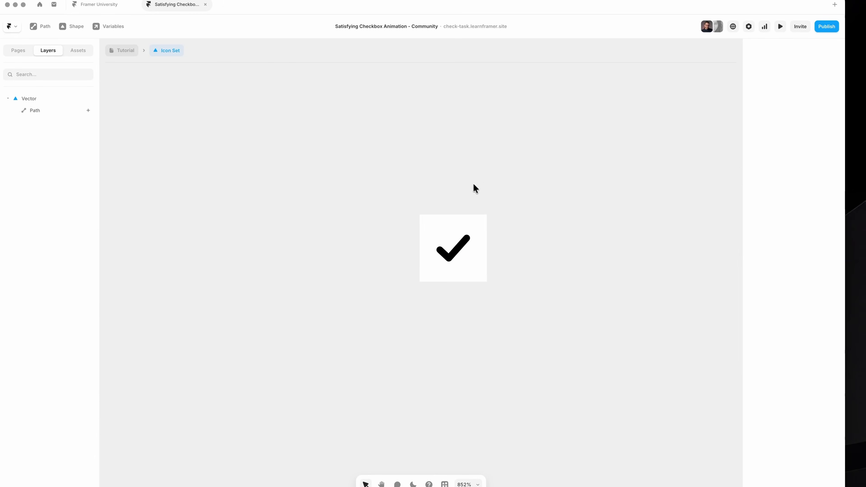
# - Return from the vector set to the Tutorial page and view the checkmark next to its label
pyautogui.click(128, 49)
pyautogui.click(396, 312)
pyautogui.scroll(-5, 397, 313)
pyautogui.scroll(-4, 395, 298)
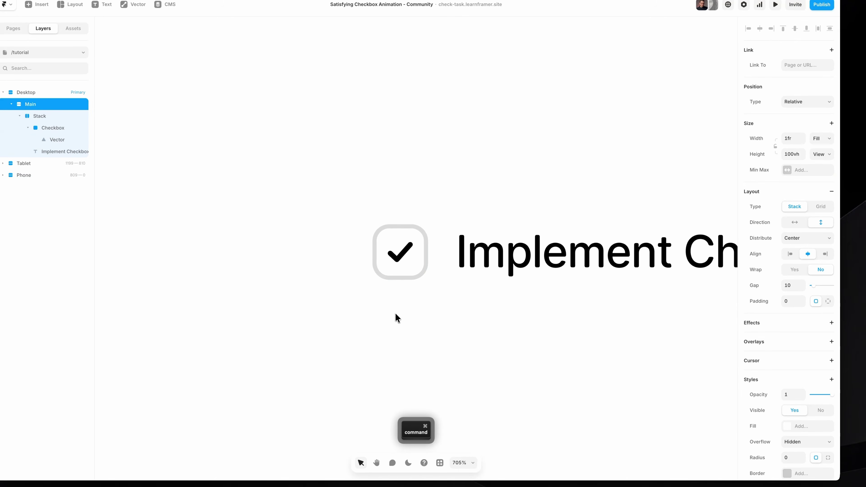
pyautogui.scroll(-5, 396, 317)
# - Open the checkmark's vector set, set the path's stroke color to FFFFFF, and return to the Tutorial page
pyautogui.keyDown('super'); pyautogui.click(405, 286); pyautogui.keyUp('super')
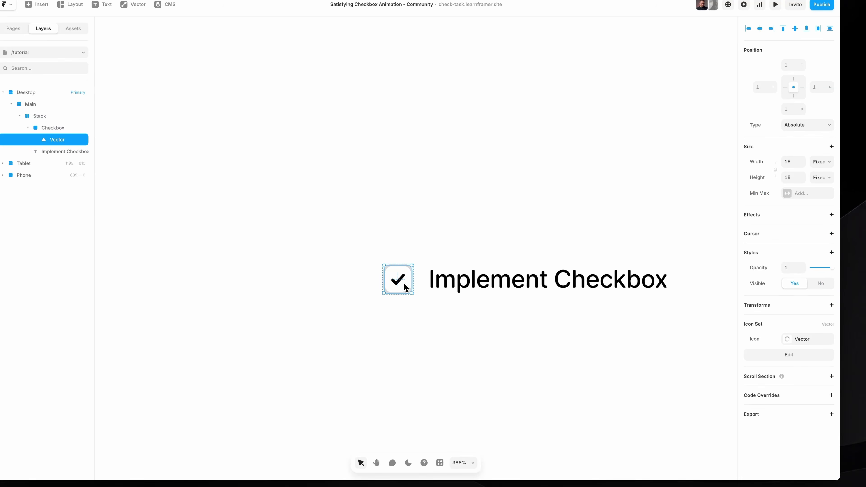
pyautogui.scroll(8, 405, 287)
pyautogui.doubleClick(399, 278)
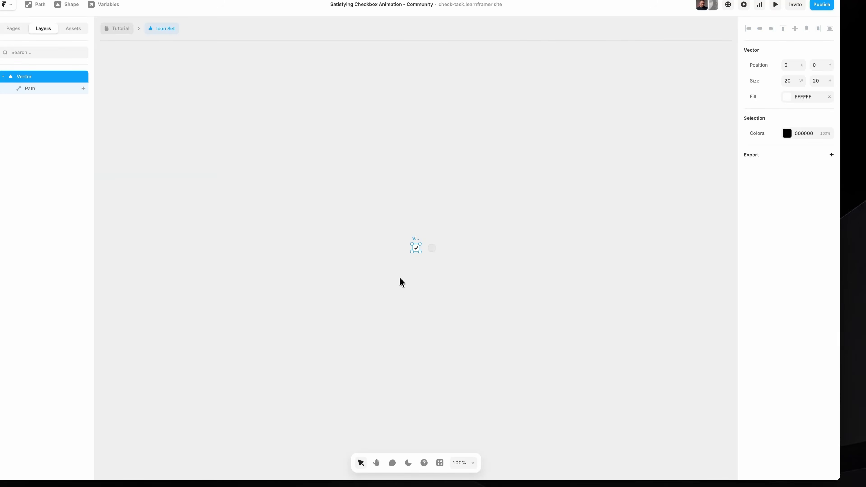
pyautogui.click(423, 256)
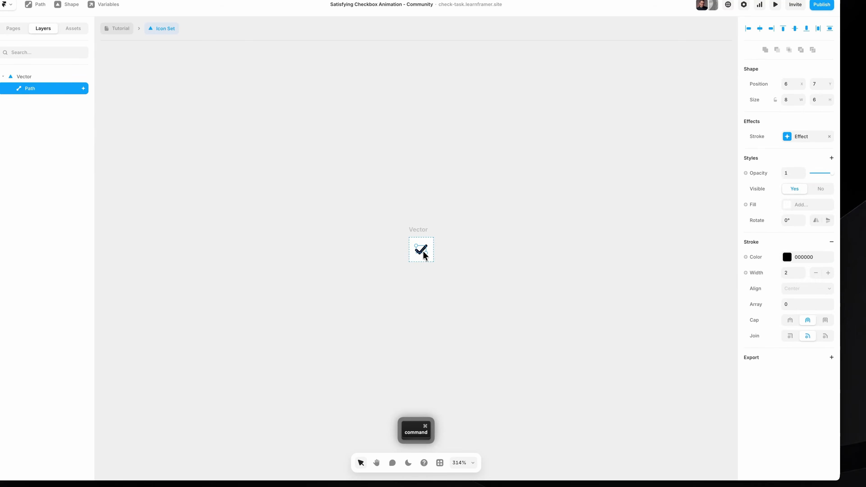
pyautogui.click(795, 257)
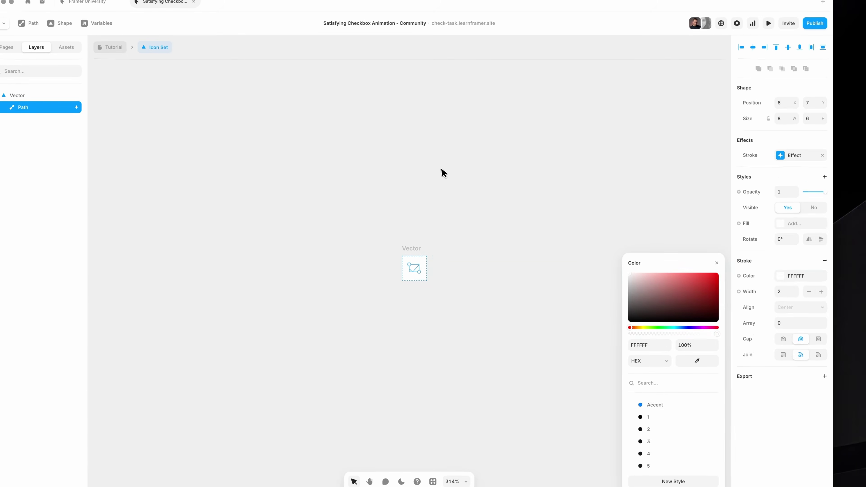
pyautogui.click(441, 169)
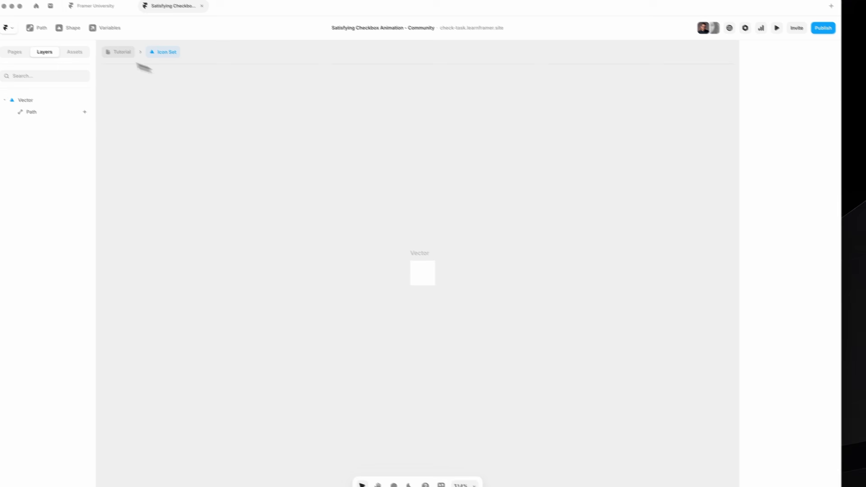
pyautogui.click(112, 47)
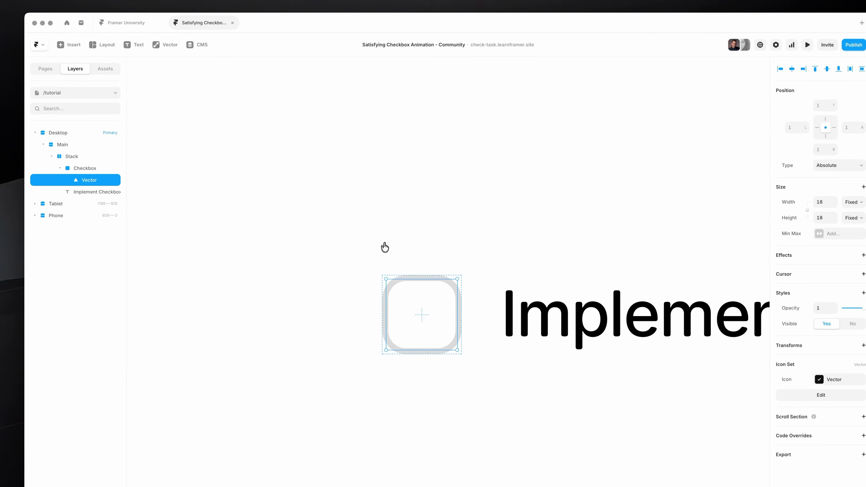
# - Select the checkbox frame and examine the checkbox and its Implement Checkbox label as separate parts of the design
pyautogui.click(423, 280)
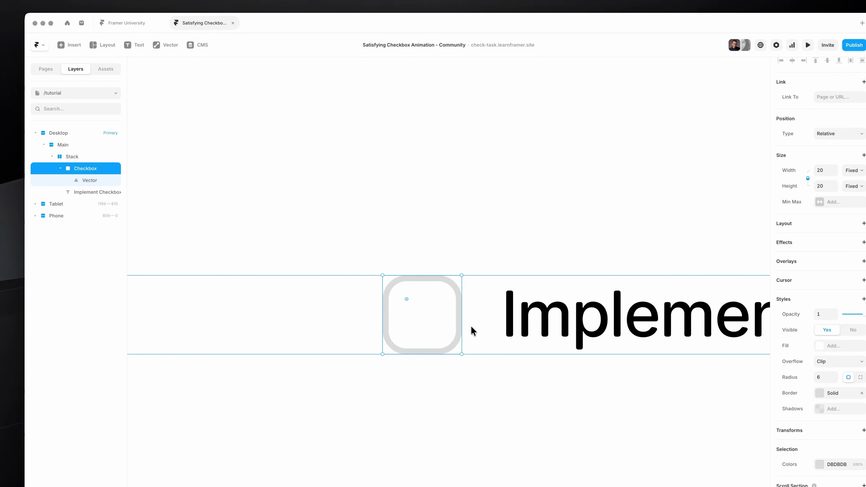
pyautogui.scroll(-10, 442, 316)
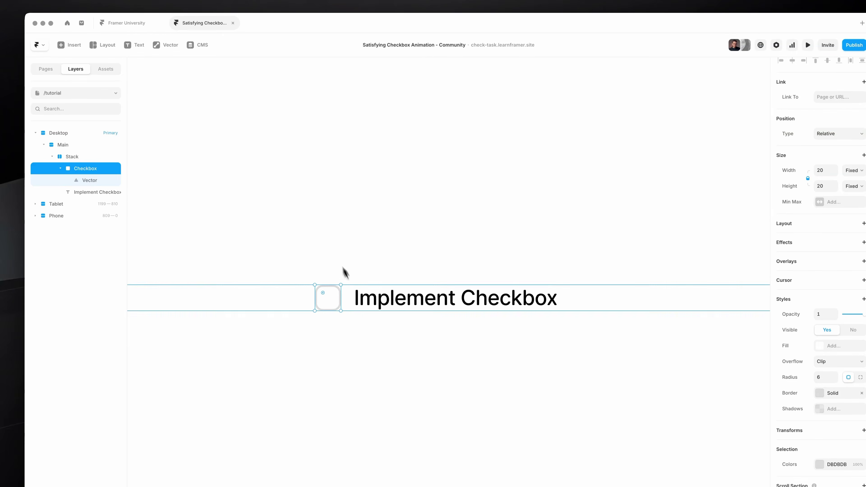
pyautogui.press('shift+super+4')
pyautogui.moveTo(291, 247); pyautogui.dragTo(530, 349)
pyautogui.press('Escape')
pyautogui.scroll(4, 530, 348)
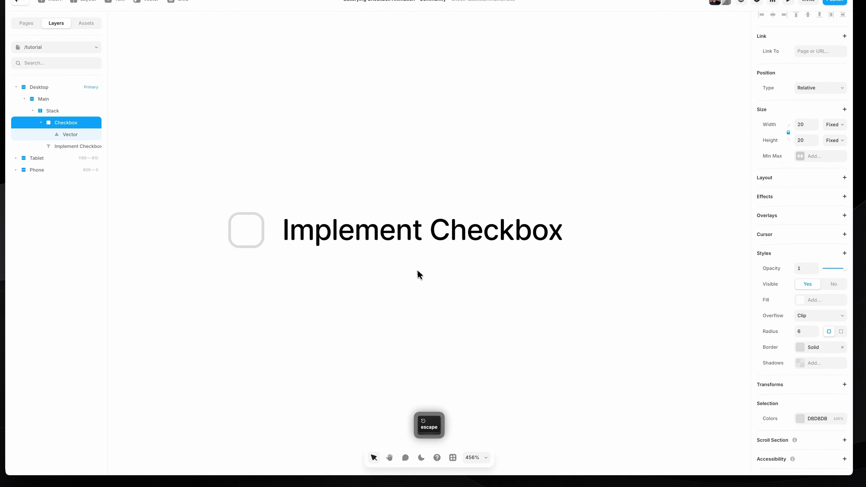
pyautogui.scroll(3, 417, 273)
pyautogui.hscroll(2, 416, 271)
pyautogui.press('super+Tab')
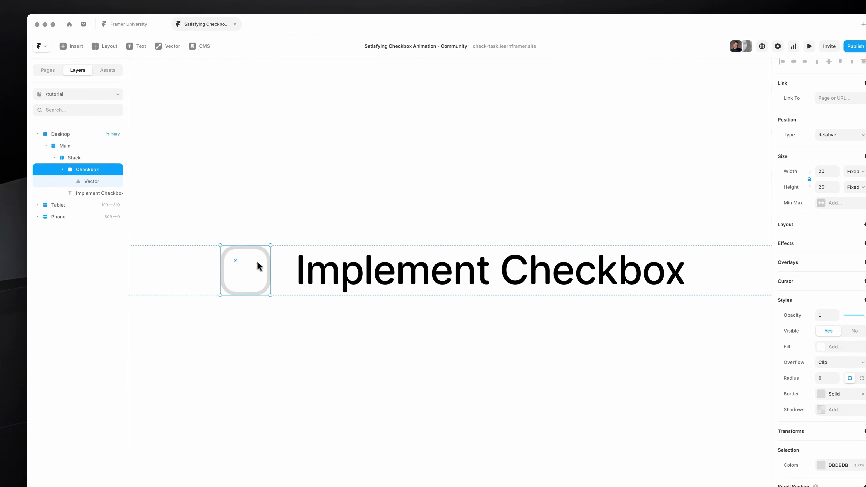
pyautogui.press('shift+super')
pyautogui.moveTo(204, 232); pyautogui.dragTo(430, 293)
pyautogui.press('space')
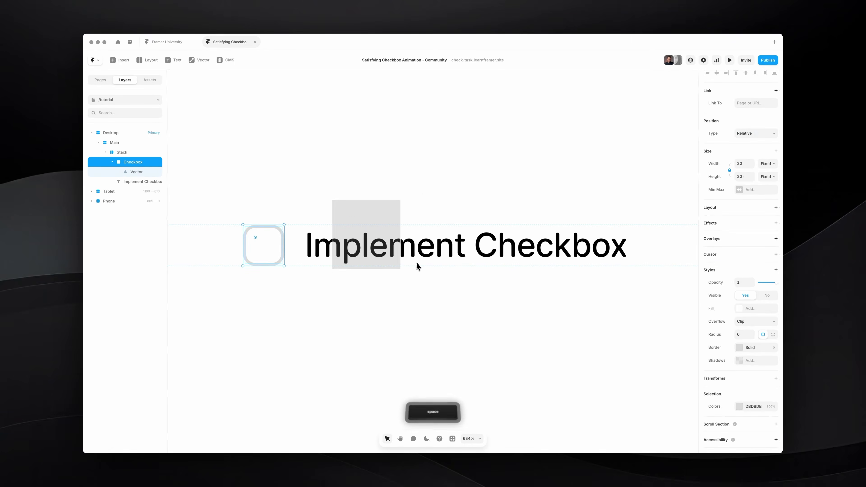
pyautogui.moveTo(417, 264); pyautogui.dragTo(640, 285)
# - Compare the unchecked and checked states of the box and label in the browser's reference video, and return to Framer
pyautogui.press('super+Tab')
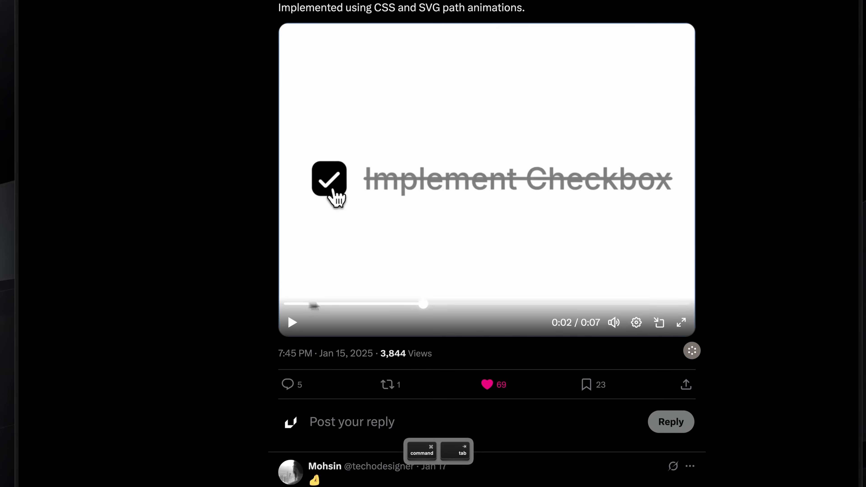
pyautogui.moveTo(421, 305); pyautogui.dragTo(329, 306)
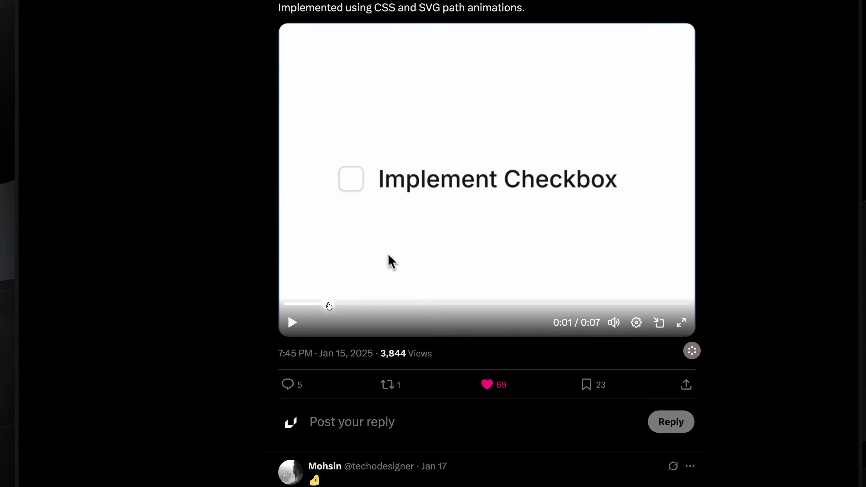
pyautogui.press('space')
pyautogui.moveTo(373, 206); pyautogui.dragTo(638, 216)
pyautogui.press('Escape')
pyautogui.moveTo(358, 305); pyautogui.dragTo(448, 311)
pyautogui.moveTo(294, 157); pyautogui.dragTo(633, 211)
pyautogui.press('space')
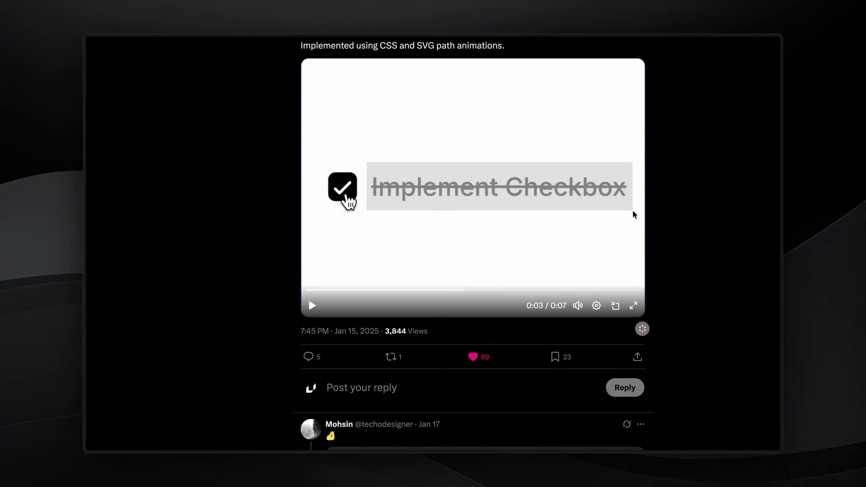
pyautogui.moveTo(632, 211); pyautogui.dragTo(634, 211)
pyautogui.press('super+Tab')
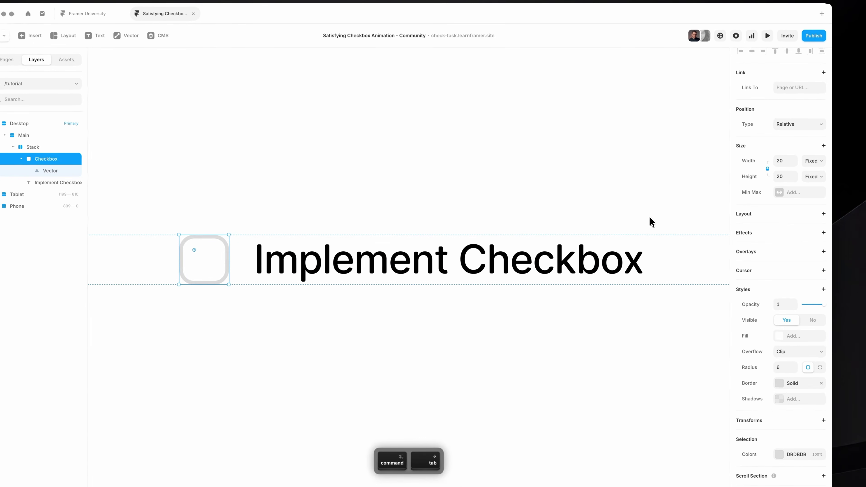
pyautogui.press('super+Tab')
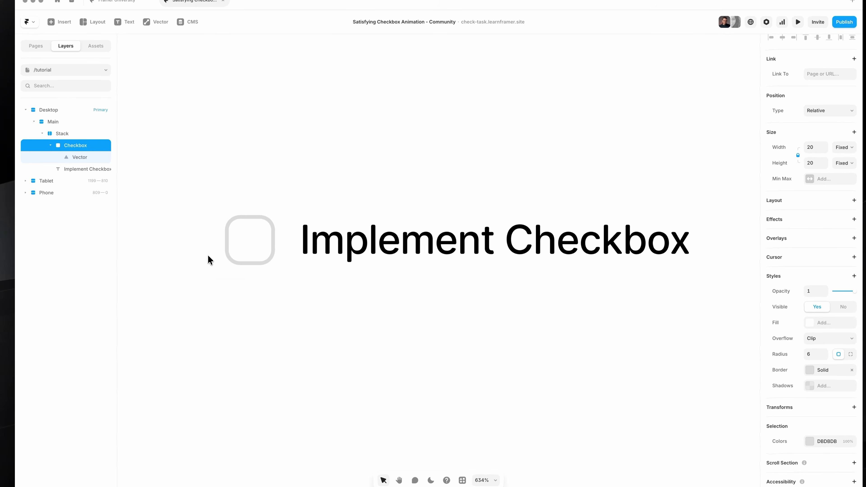
# - Create a component named Checkbox from the checkbox frame and fit its primary variant in view
pyautogui.hscroll(-3, 246, 233)
pyautogui.scroll(3, 280, 232)
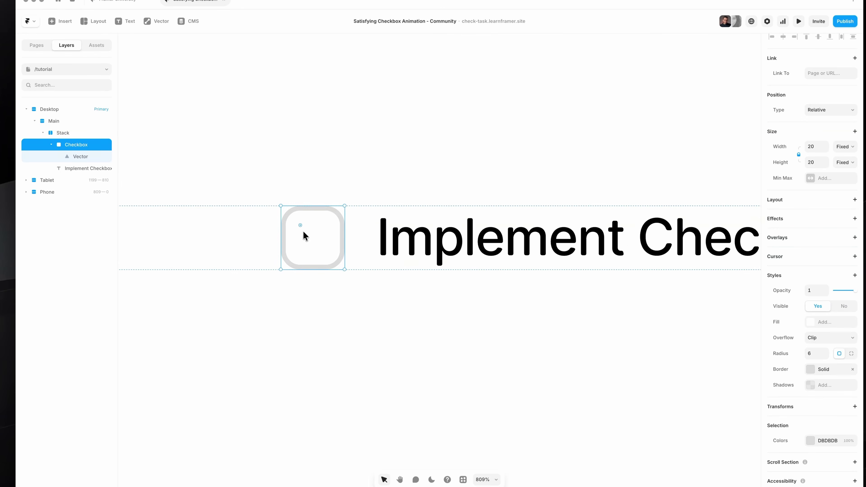
pyautogui.hscroll(-3, 306, 235)
pyautogui.click(373, 242)
pyautogui.click(458, 281)
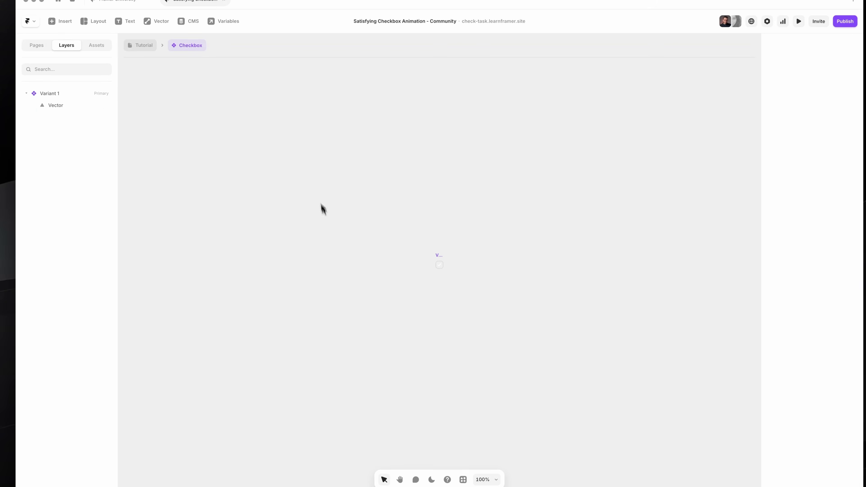
pyautogui.hotkey('shift', '1')
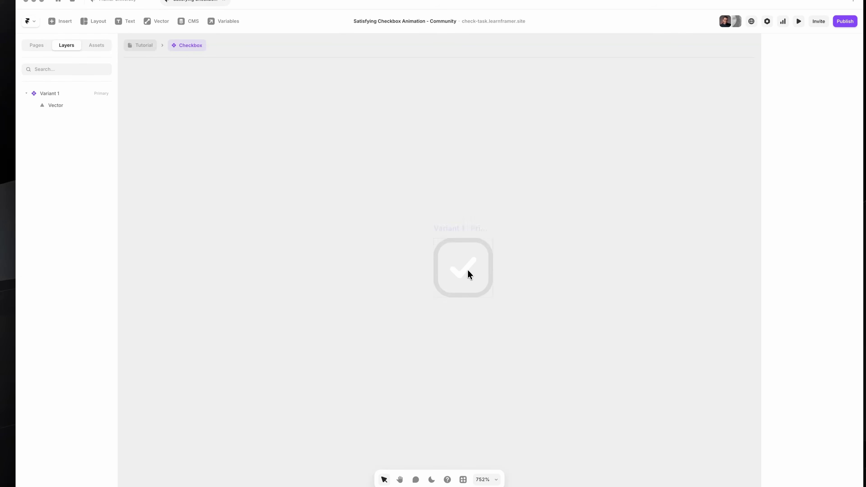
# - Hide the checkmark vector in the component's primary variant and rename that variant Unchecked
pyautogui.keyDown('super'); pyautogui.click(468, 270); pyautogui.keyUp('super')
pyautogui.moveTo(468, 269); pyautogui.dragTo(439, 266)
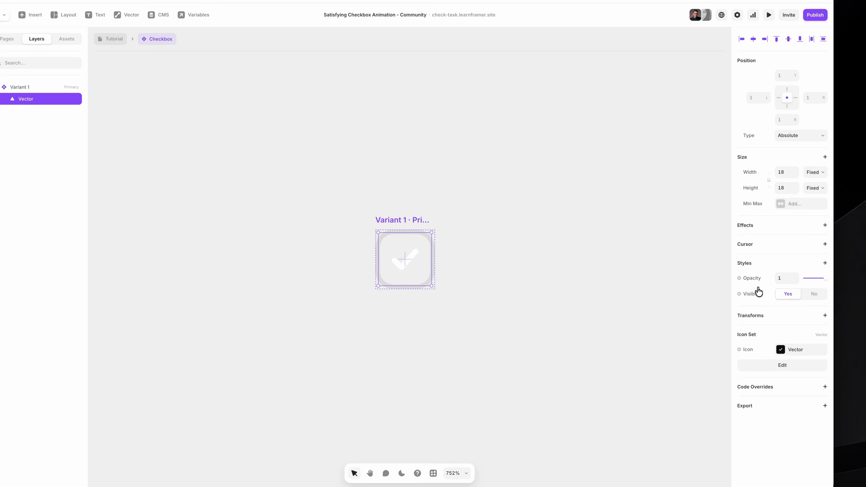
pyautogui.click(424, 220)
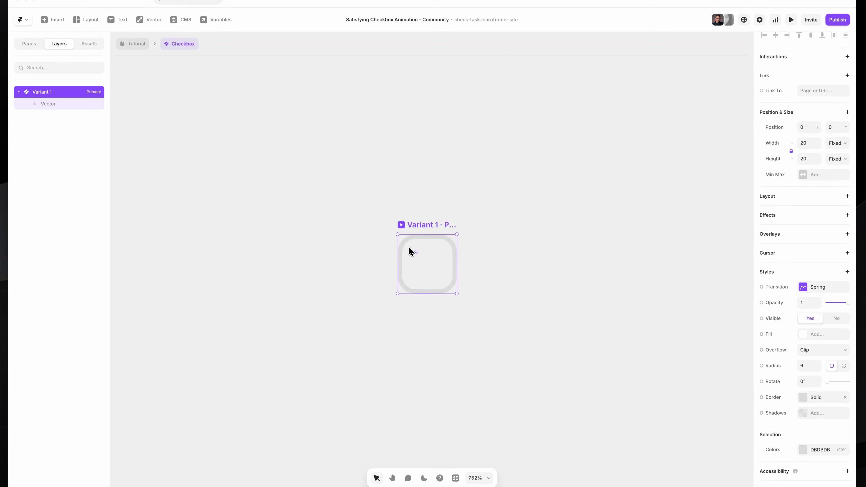
pyautogui.press('super+r')
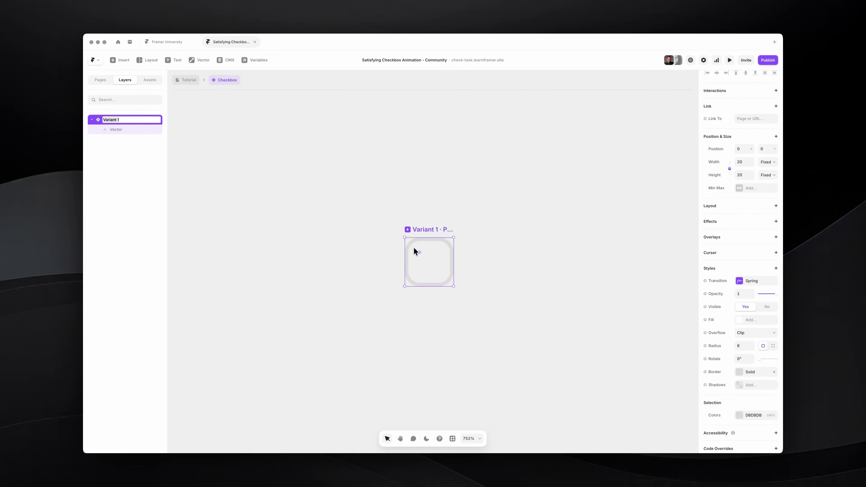
pyautogui.write('Unchecked')
pyautogui.press('Return')
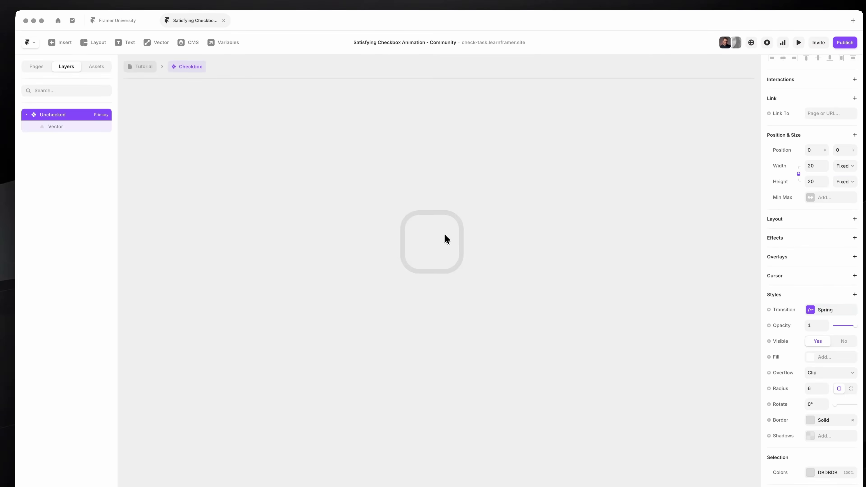
pyautogui.press('super+Tab')
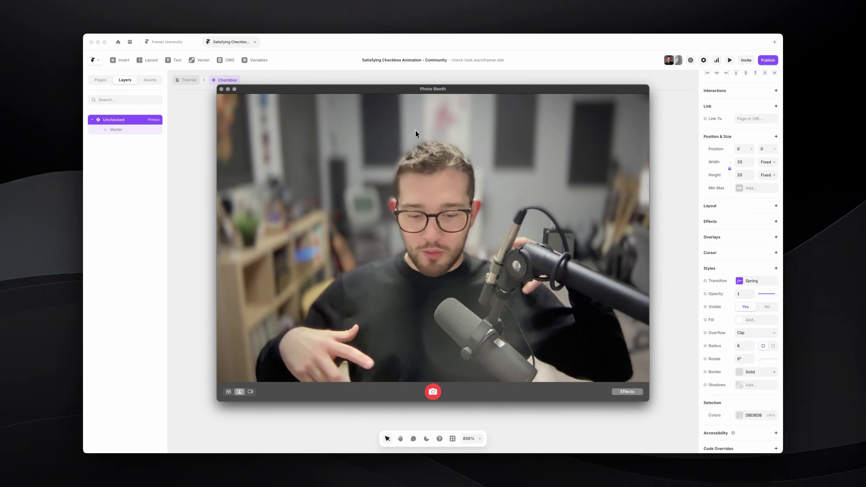
pyautogui.press('super+Tab')
pyautogui.click(422, 190)
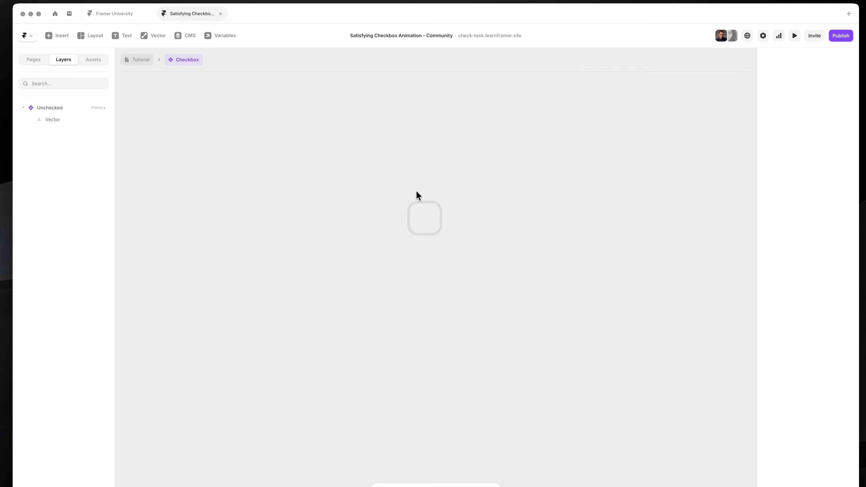
# - Add a second variant based on the Unchecked variant and name it Checked
pyautogui.click(424, 196)
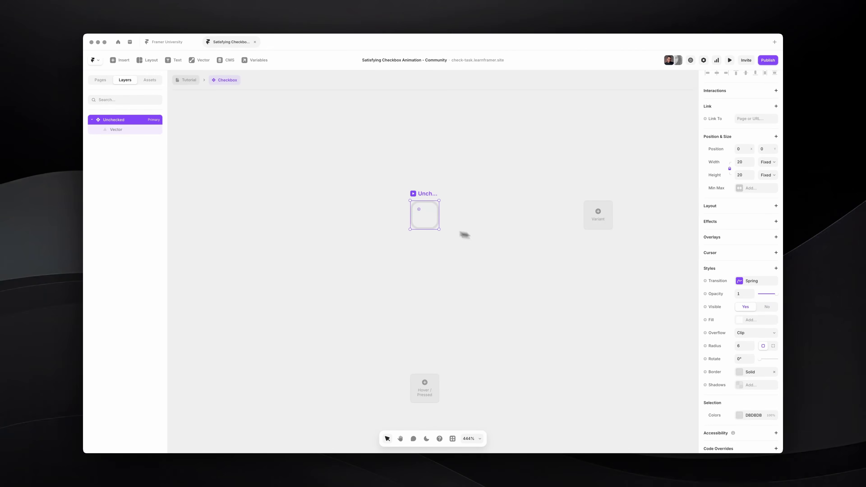
pyautogui.click(588, 223)
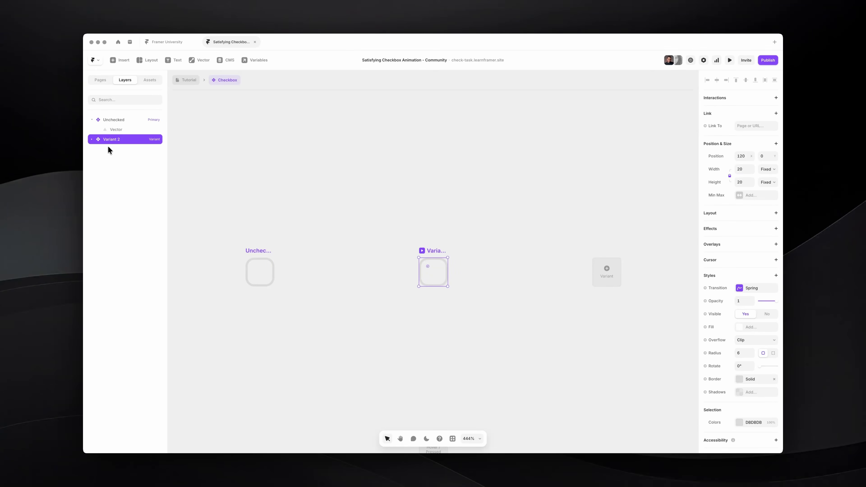
pyautogui.doubleClick(116, 139)
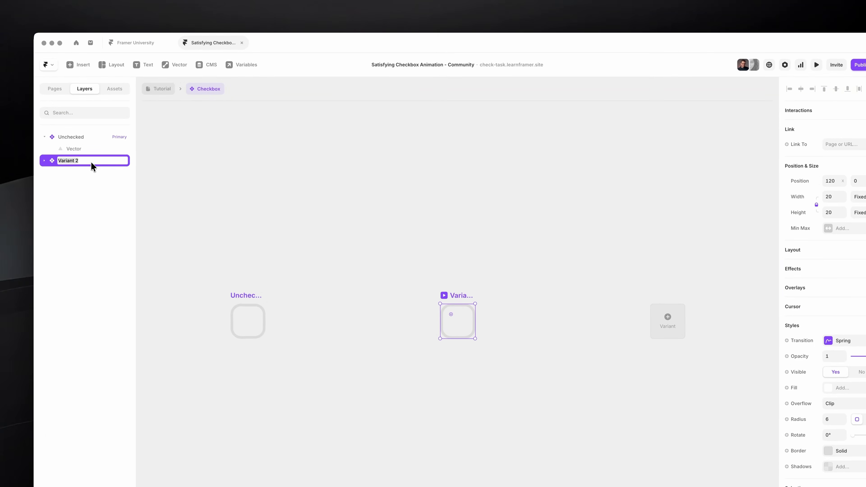
pyautogui.write('Checked')
# - Check the checked state in the reference video, and set the Checked variant's border color and fill to black
pyautogui.press('super+Tab')
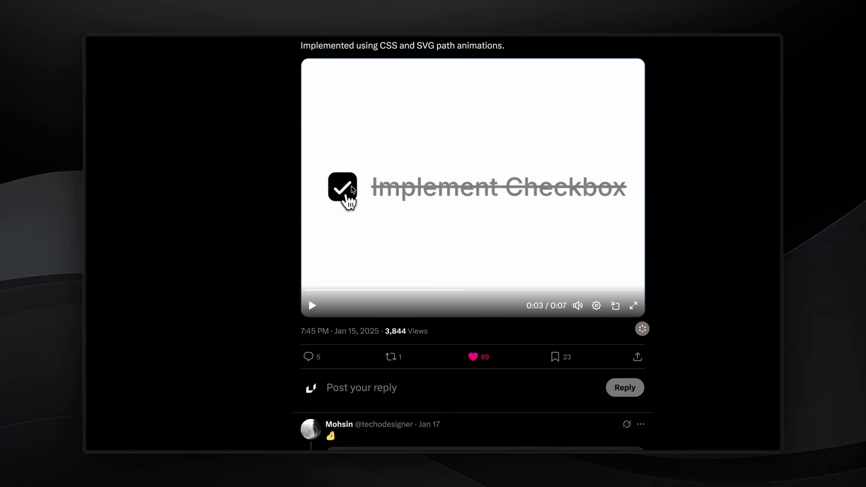
pyautogui.press('super+Tab')
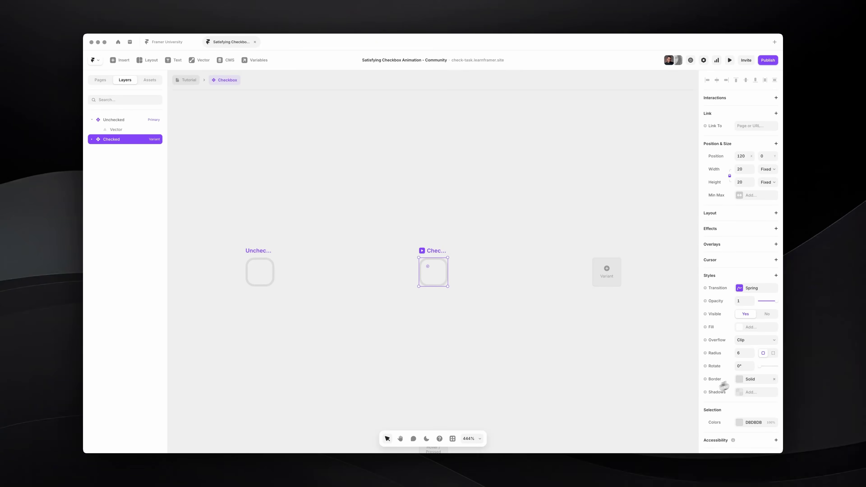
pyautogui.click(746, 380)
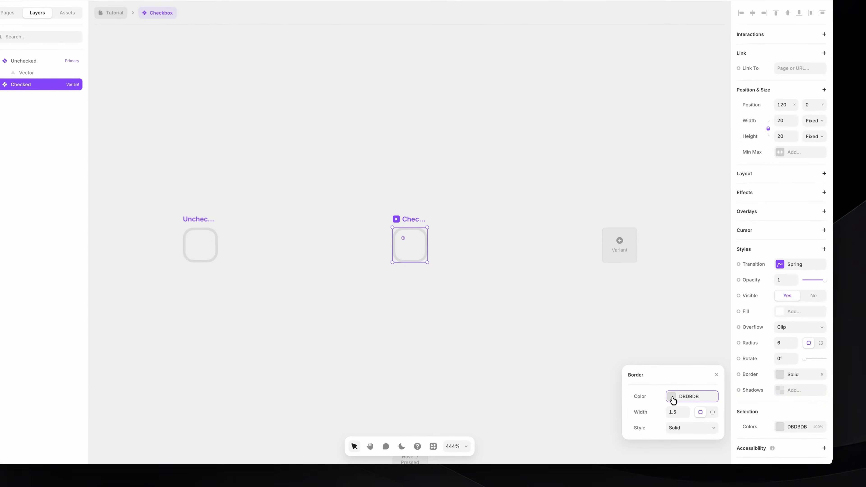
pyautogui.click(650, 397)
pyautogui.moveTo(648, 279); pyautogui.dragTo(509, 357)
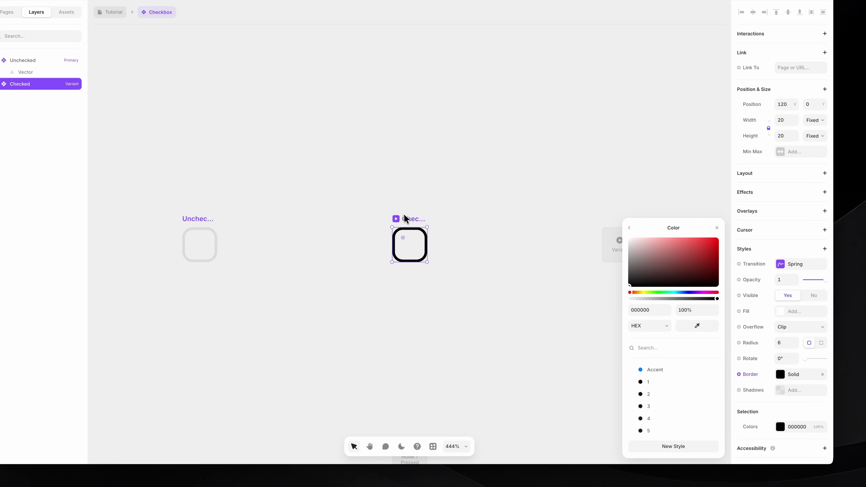
pyautogui.click(790, 311)
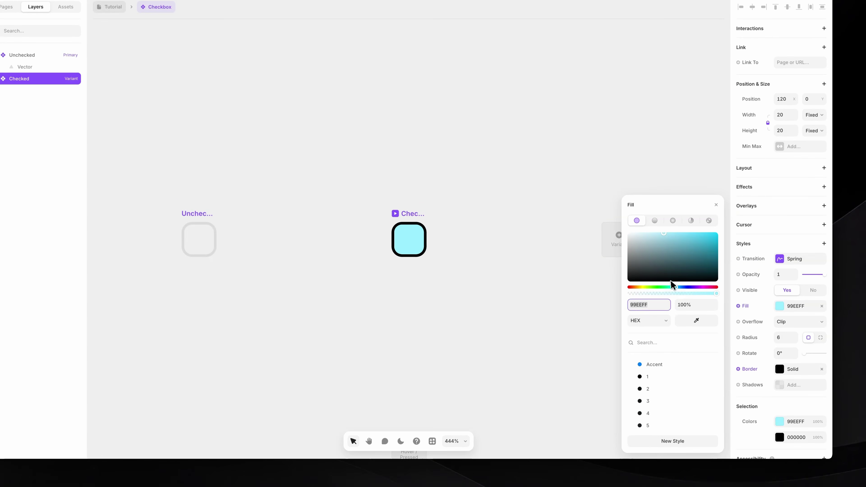
pyautogui.moveTo(670, 282); pyautogui.dragTo(508, 363)
# - Make the checkmark vector visible in the Checked variant
pyautogui.click(42, 154)
pyautogui.click(72, 166)
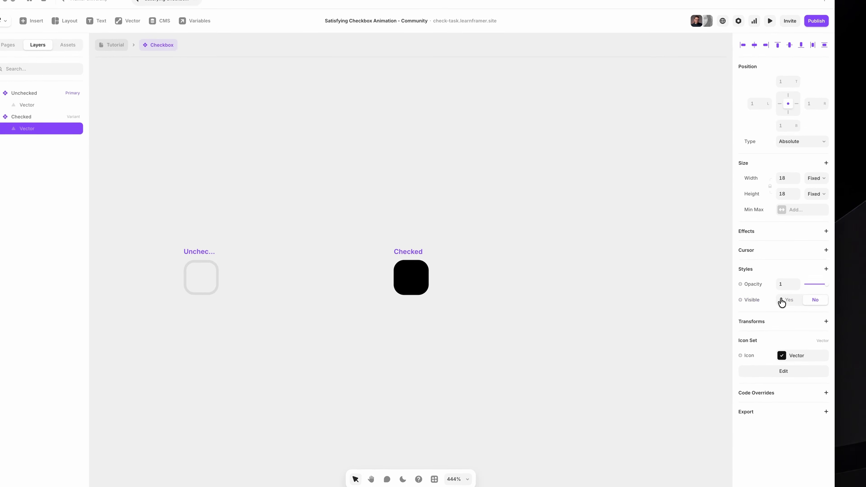
pyautogui.click(782, 301)
pyautogui.click(496, 227)
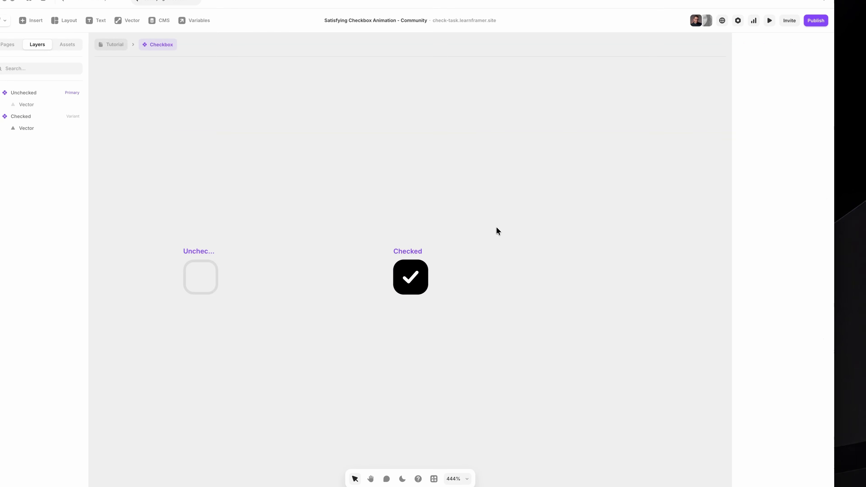
pyautogui.hscroll(-5, 494, 227)
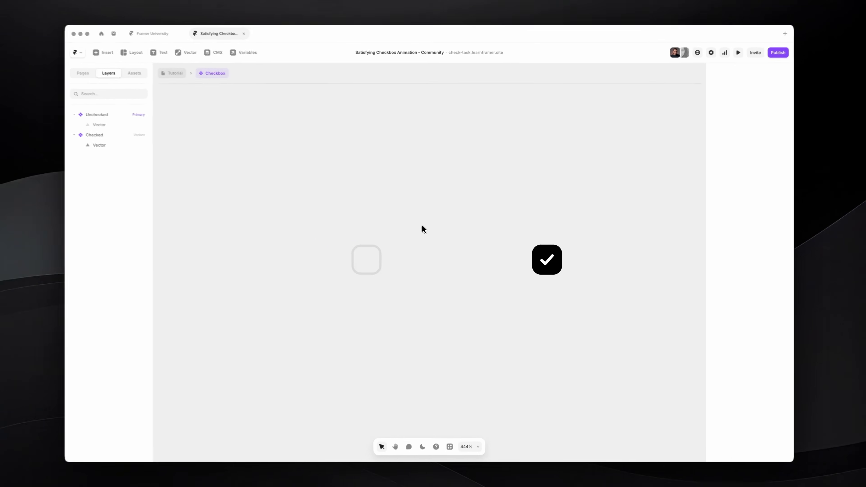
# - Move the reference video back to the hovered unchecked state, pick the checkbox's border color, and return to the component
pyautogui.press('super+Tab')
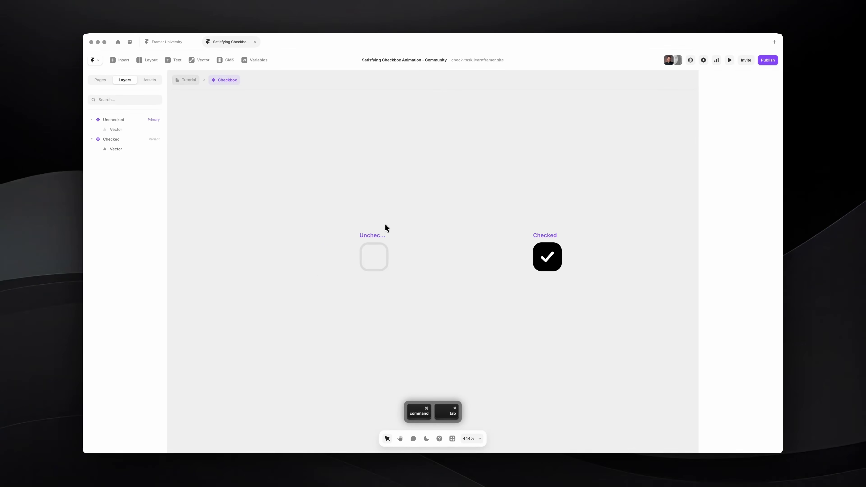
pyautogui.press('super+Tab')
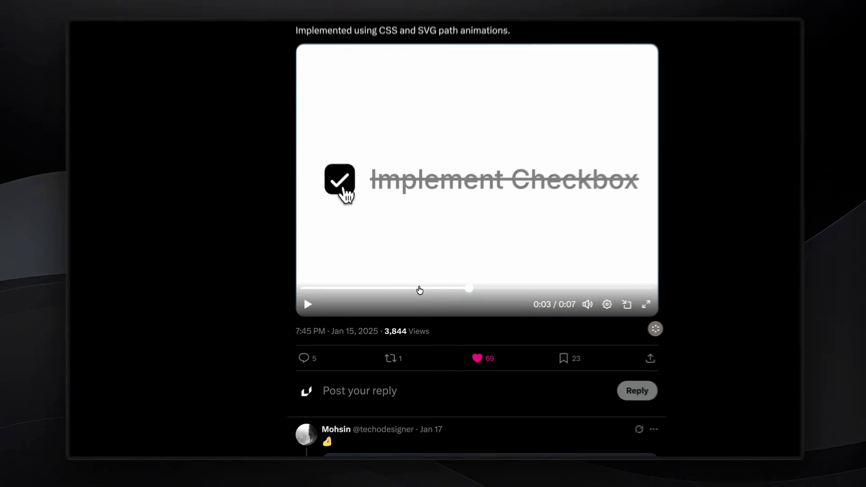
pyautogui.moveTo(420, 290); pyautogui.dragTo(393, 290)
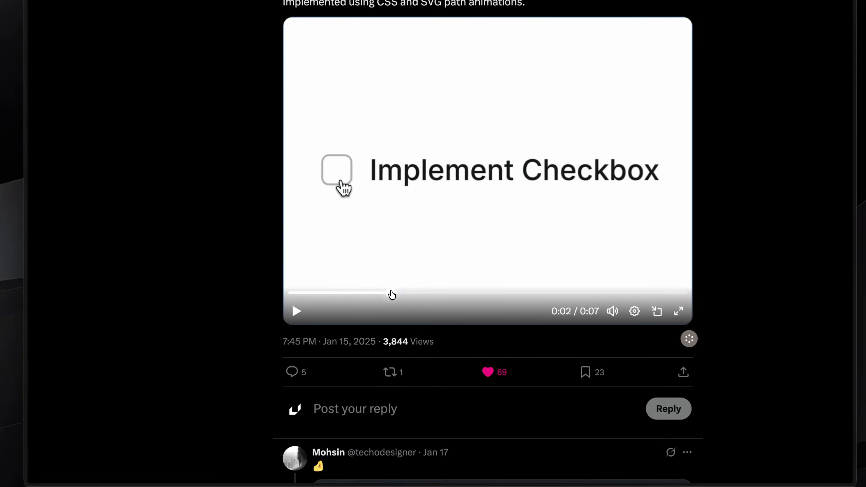
pyautogui.press('shift+super+c')
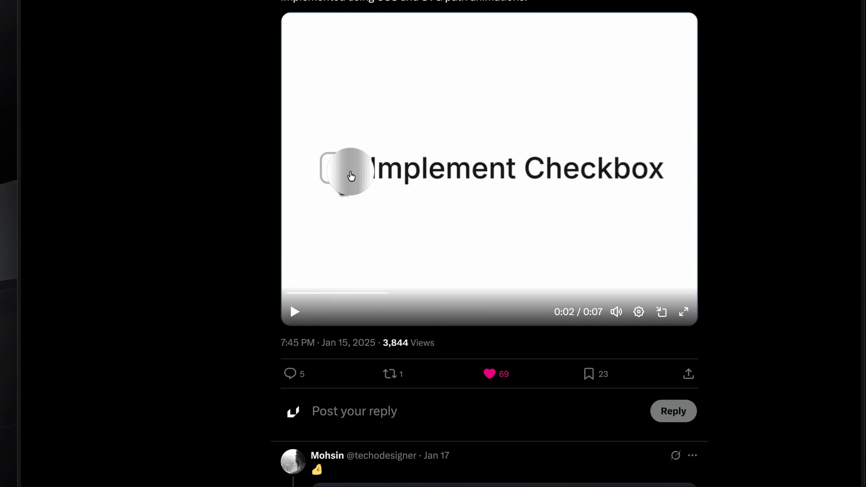
pyautogui.press('super+Tab')
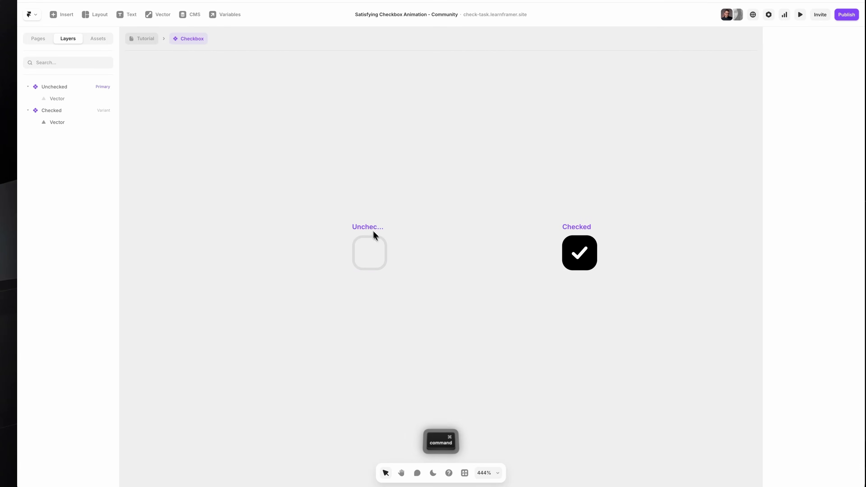
# - Add a Hover variant to the Unchecked variant
pyautogui.click(371, 231)
pyautogui.scroll(2, 378, 230)
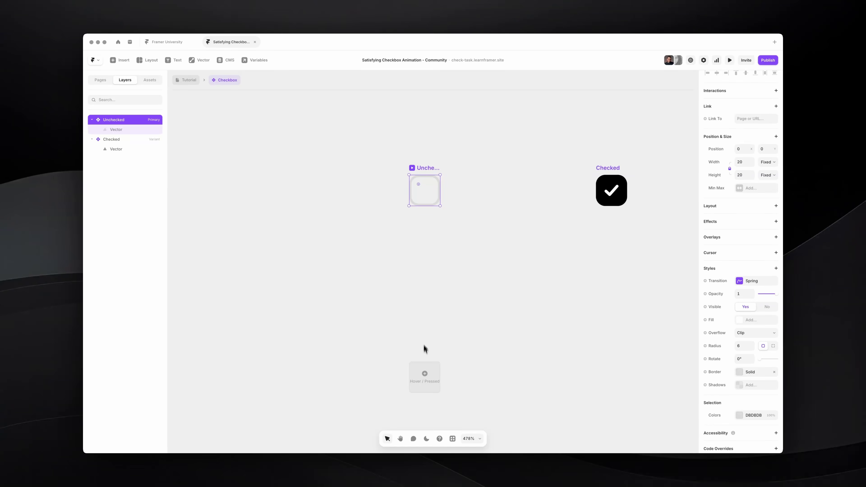
pyautogui.click(423, 381)
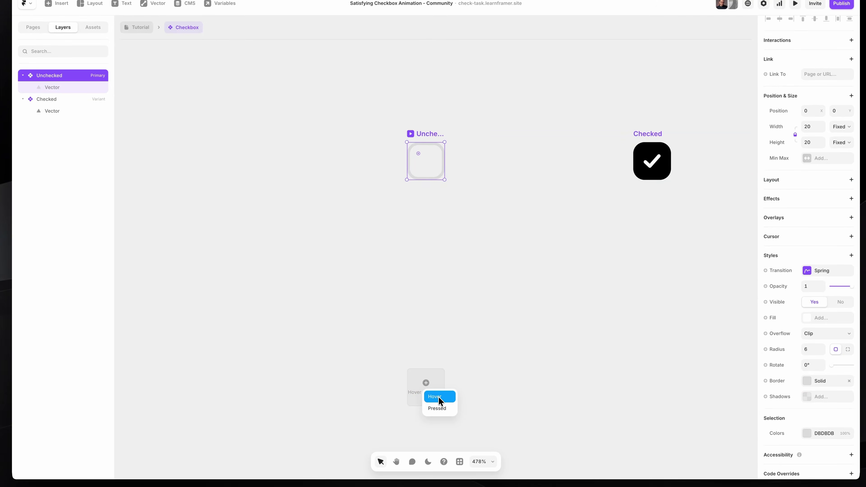
pyautogui.click(439, 397)
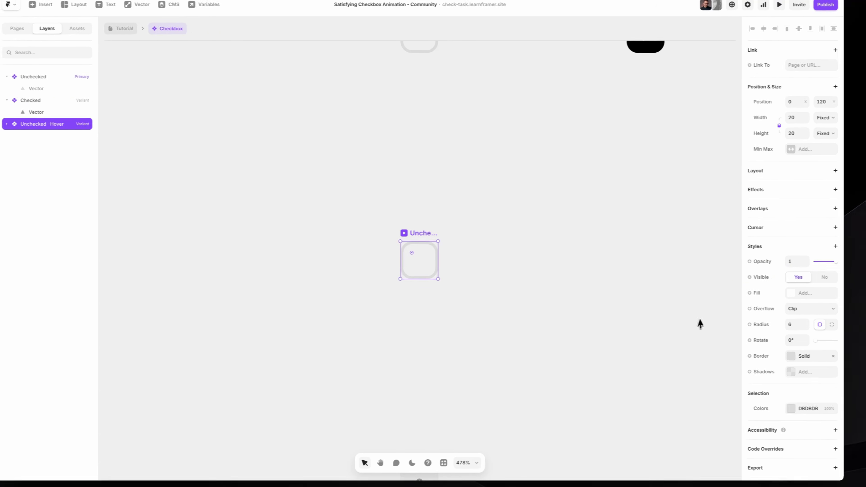
# - Set the border color of the Unchecked hover variant to ABABAB
pyautogui.click(817, 357)
pyautogui.click(687, 379)
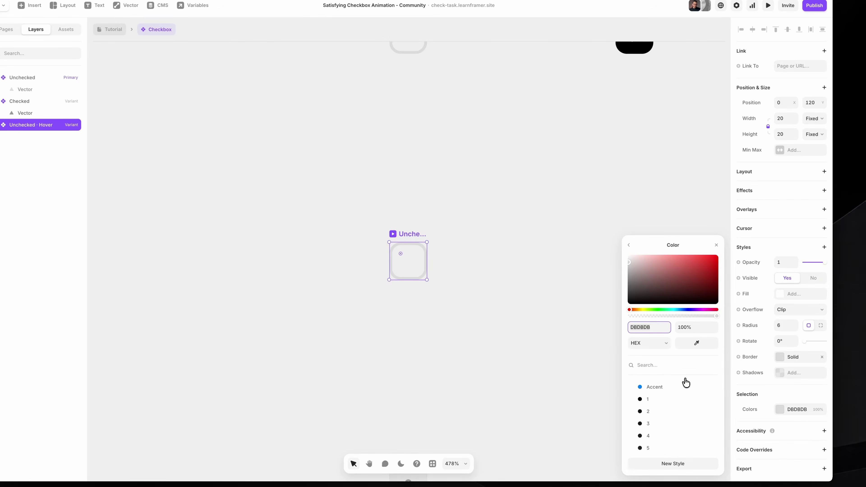
pyautogui.write('ABABAB')
pyautogui.press('Return')
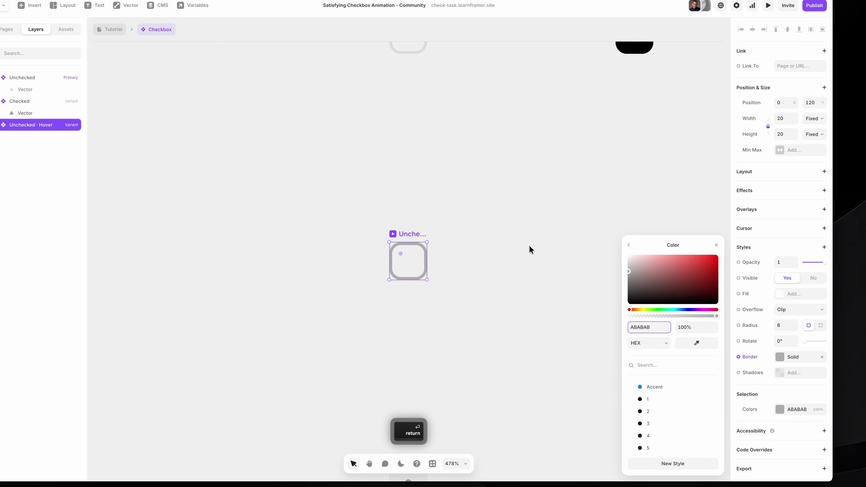
pyautogui.click(530, 250)
pyautogui.scroll(3, 484, 204)
# - Preview the Unchecked variant's hover effect and return to the component canvas
pyautogui.click(410, 97)
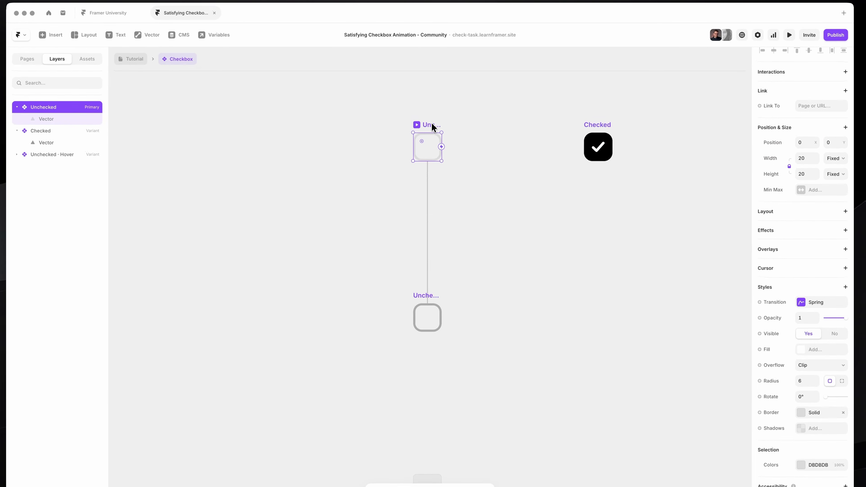
pyautogui.click(417, 127)
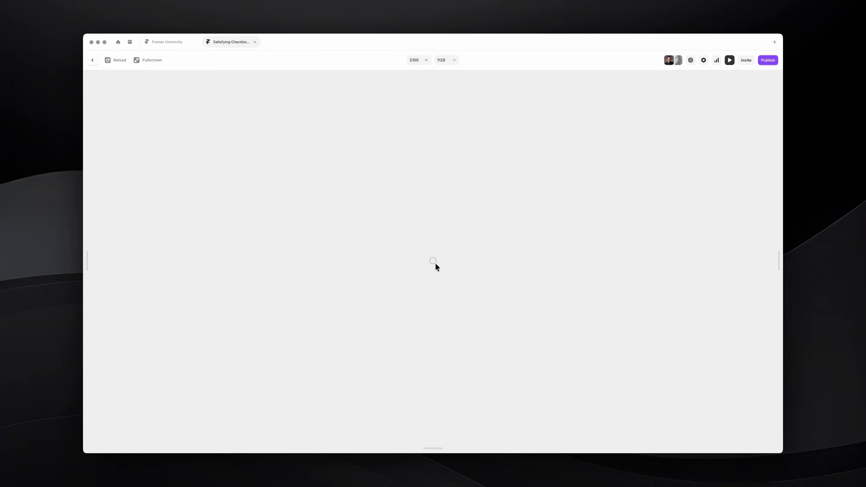
pyautogui.press('Escape')
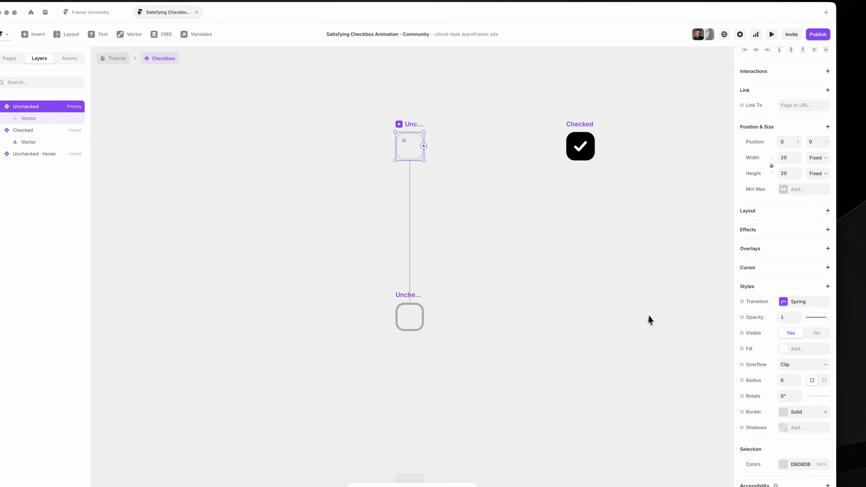
# - Set the bounce of the Unchecked variant's spring transition to 0
pyautogui.click(794, 302)
pyautogui.click(680, 406)
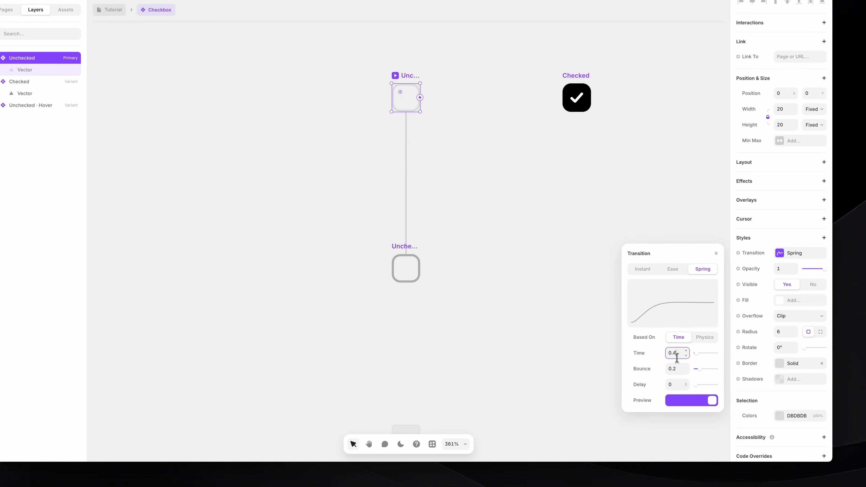
pyautogui.write('0')
pyautogui.press('Return')
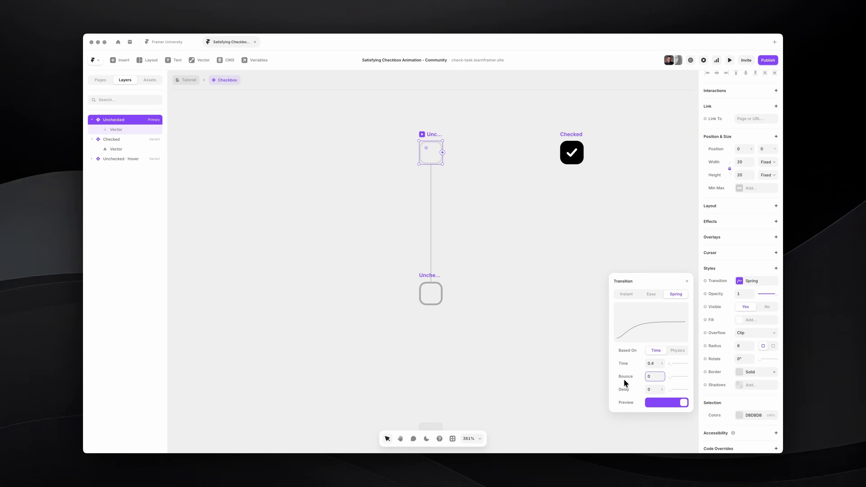
pyautogui.click(518, 313)
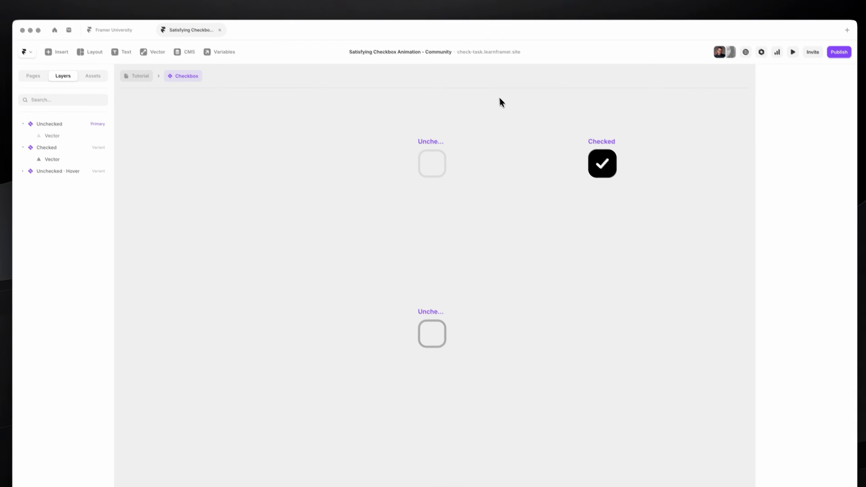
# - Return from the Checkbox component to the Tutorial page and select the Implement Checkbox text
pyautogui.click(155, 82)
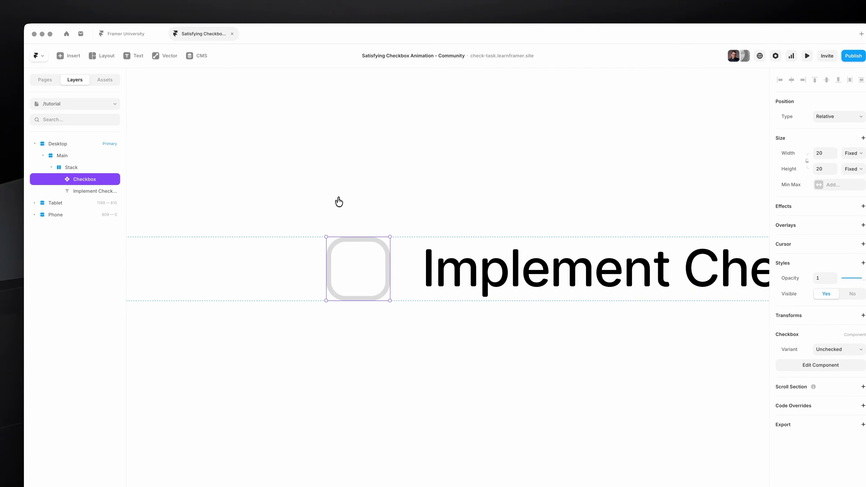
pyautogui.scroll(-5, 338, 201)
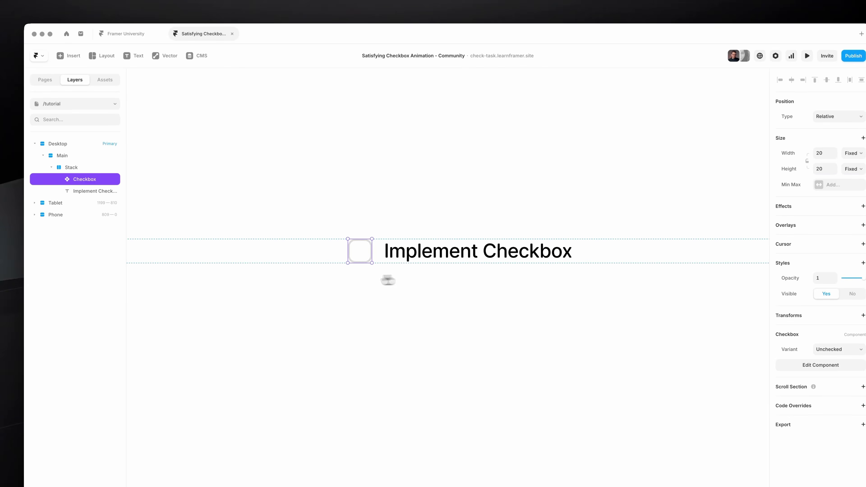
pyautogui.click(483, 256)
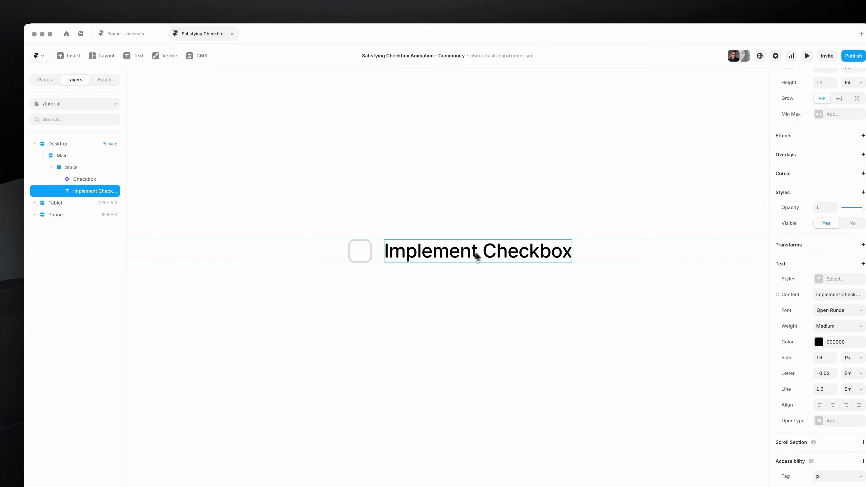
# - Try the Checked variant on the Checkbox instance beside the text and switch it back to Unchecked
pyautogui.click(370, 255)
pyautogui.scroll(5, 338, 258)
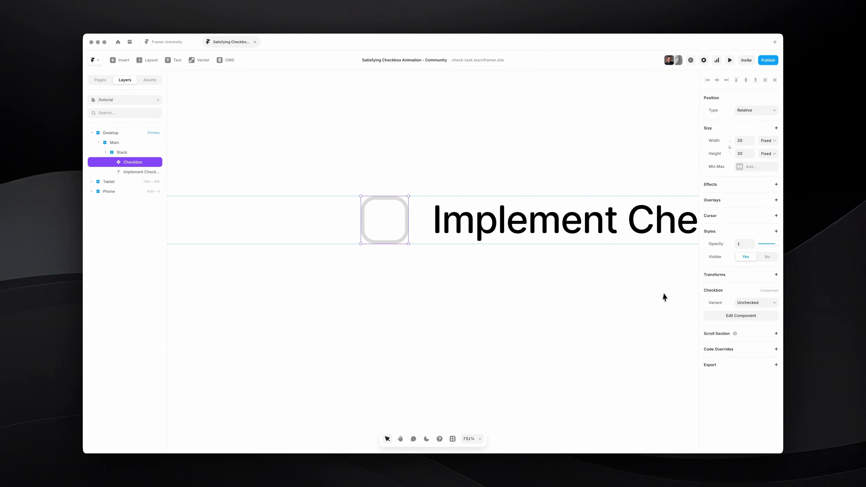
pyautogui.click(745, 302)
pyautogui.click(747, 310)
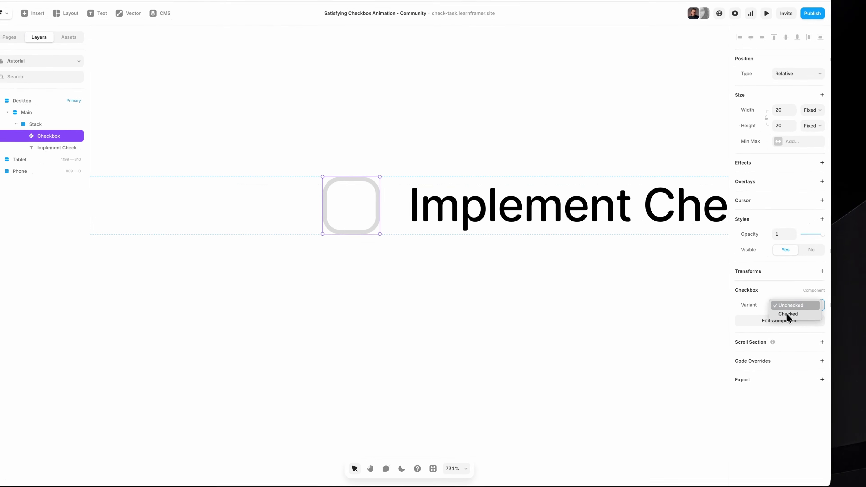
pyautogui.click(791, 309)
pyautogui.click(791, 297)
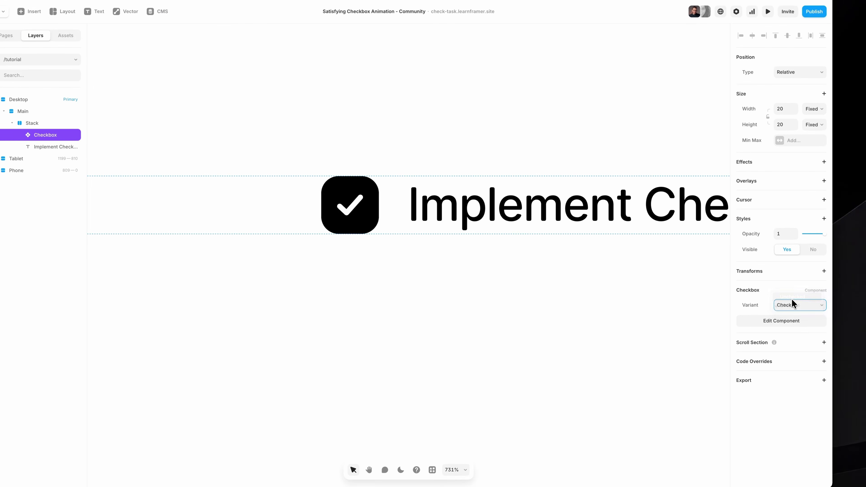
pyautogui.click(789, 308)
pyautogui.click(789, 313)
pyautogui.click(790, 306)
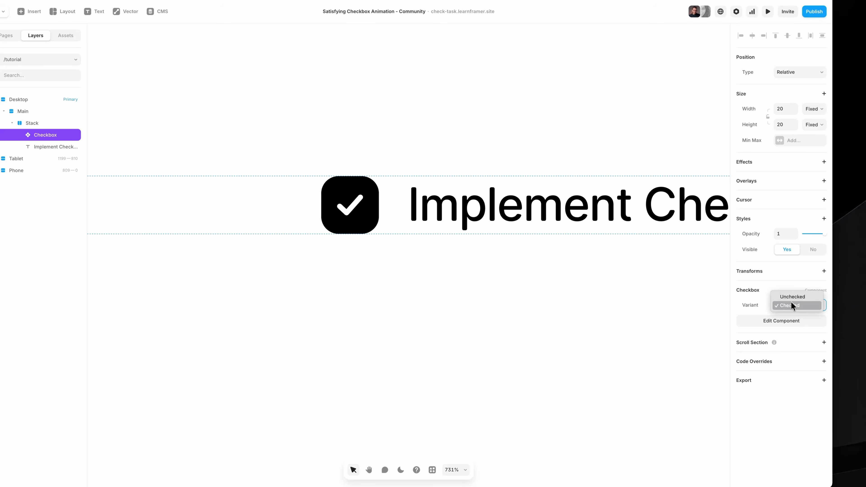
pyautogui.click(790, 298)
# - Examine the checked state in the reference video and measure the struck-through text and its line
pyautogui.hscroll(5, 483, 216)
pyautogui.click(487, 222)
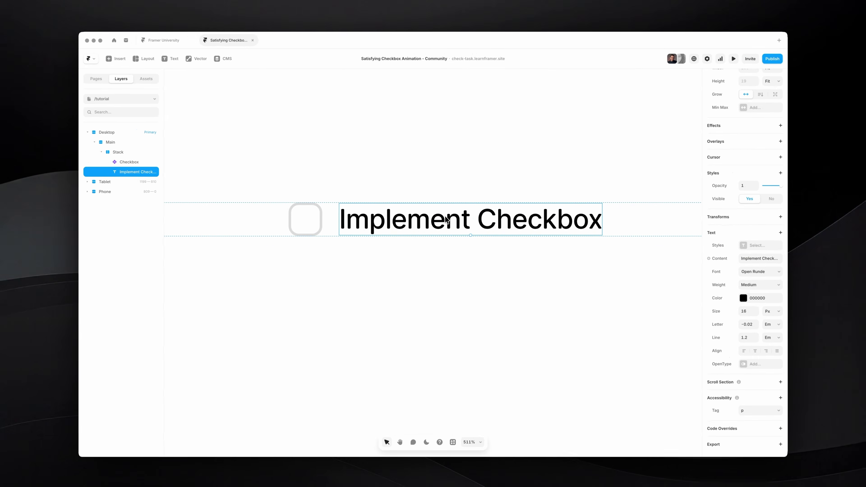
pyautogui.press('super')
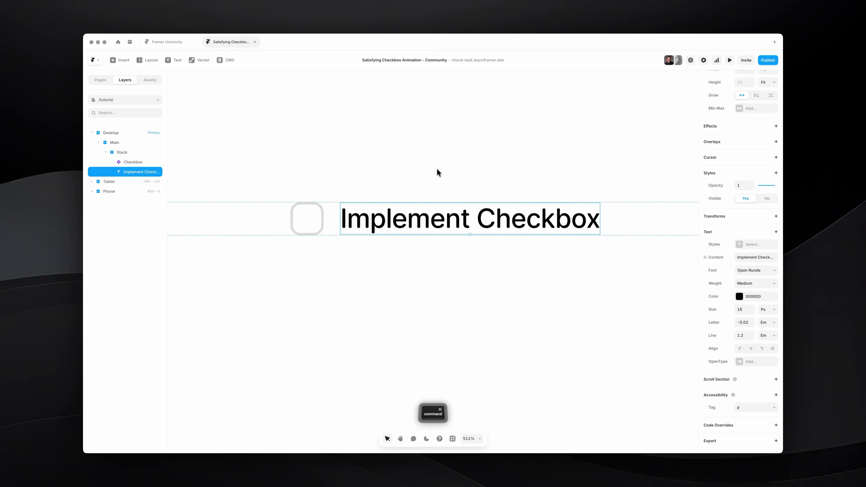
pyautogui.press('super+Tab')
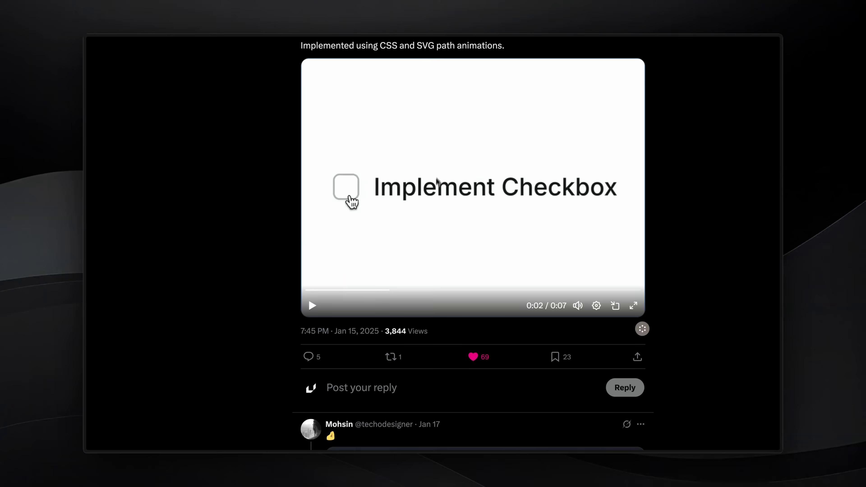
pyautogui.moveTo(408, 294); pyautogui.dragTo(420, 293)
pyautogui.press('shift+super+4')
pyautogui.moveTo(345, 165); pyautogui.dragTo(666, 208)
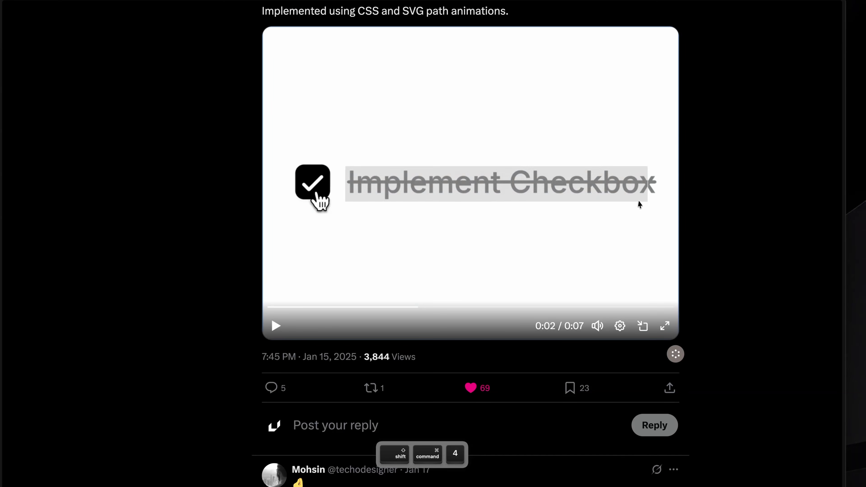
pyautogui.press('Escape')
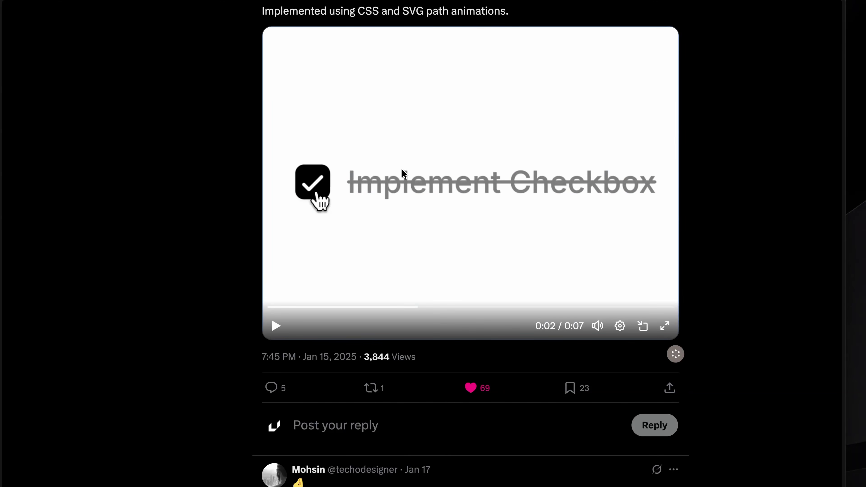
pyautogui.press('shift+super+4')
pyautogui.moveTo(348, 181); pyautogui.dragTo(654, 192)
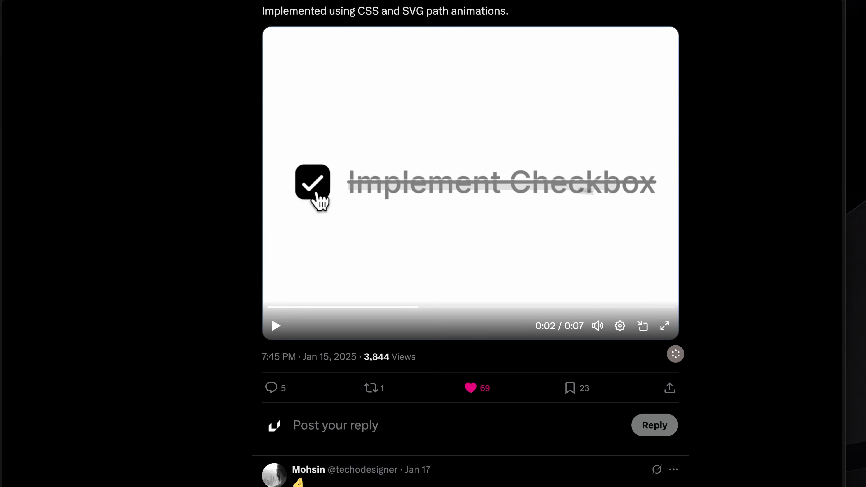
pyautogui.press('super+Tab')
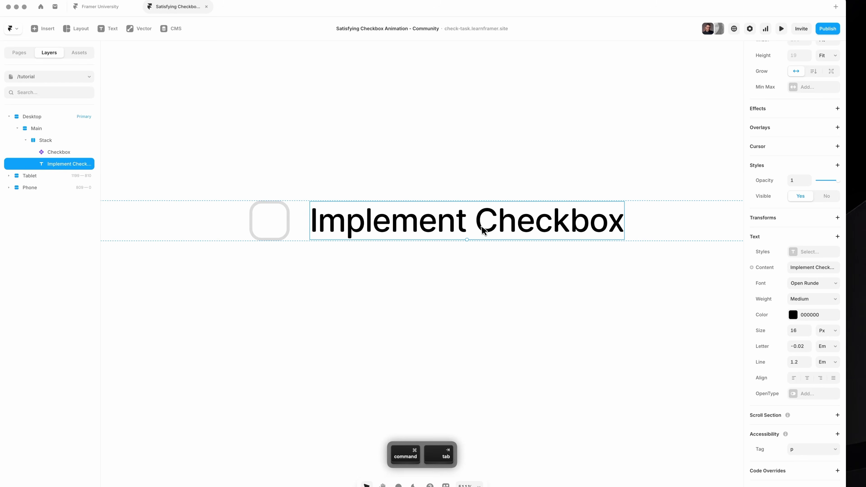
# - Draw a thin frame about 87 × 2 px below the Implement Checkbox text
pyautogui.scroll(-1, 494, 225)
pyautogui.press('f')
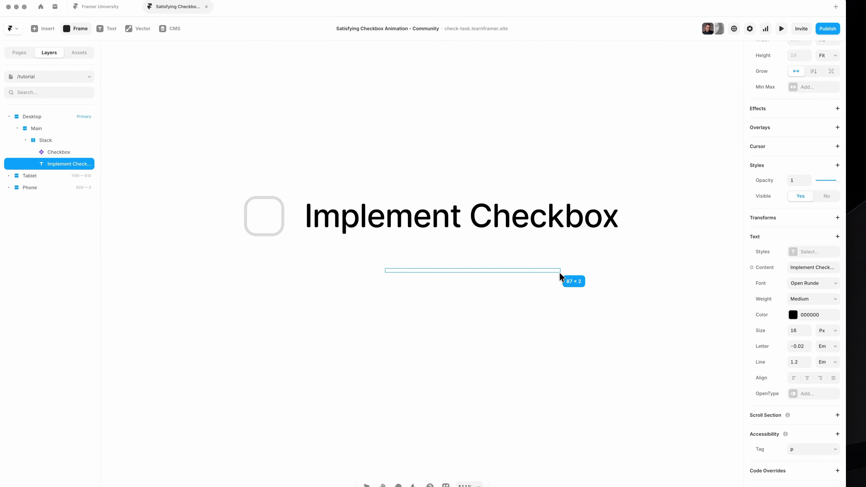
pyautogui.moveTo(560, 277); pyautogui.dragTo(559, 277)
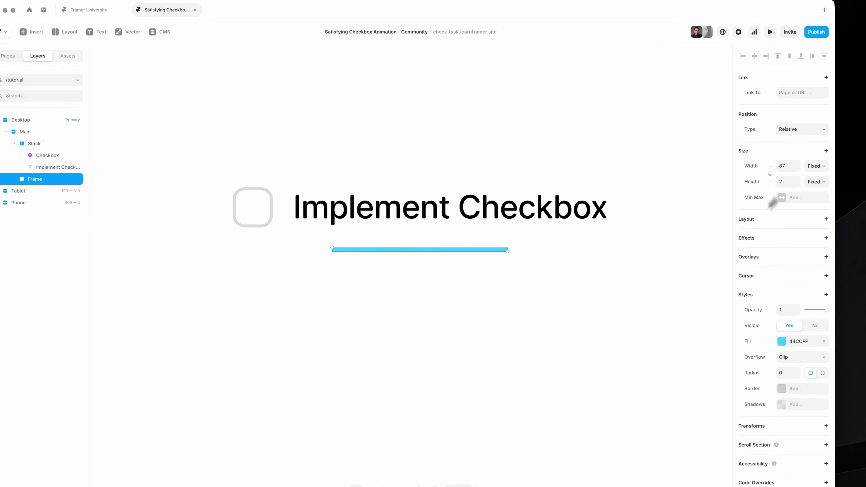
# - Try other heights for the thin line frame below the text and set it back to 2 px
pyautogui.click(786, 183)
pyautogui.press('Down')
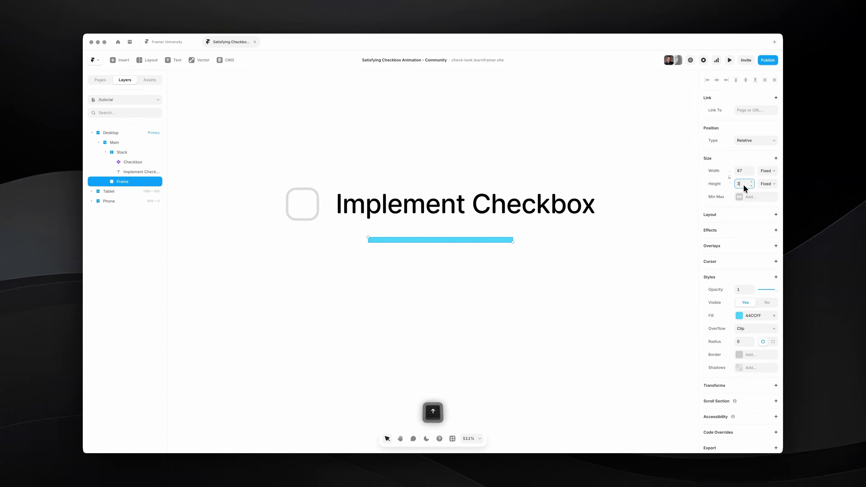
pyautogui.press('Down')
pyautogui.press('Down')
pyautogui.press('Up')
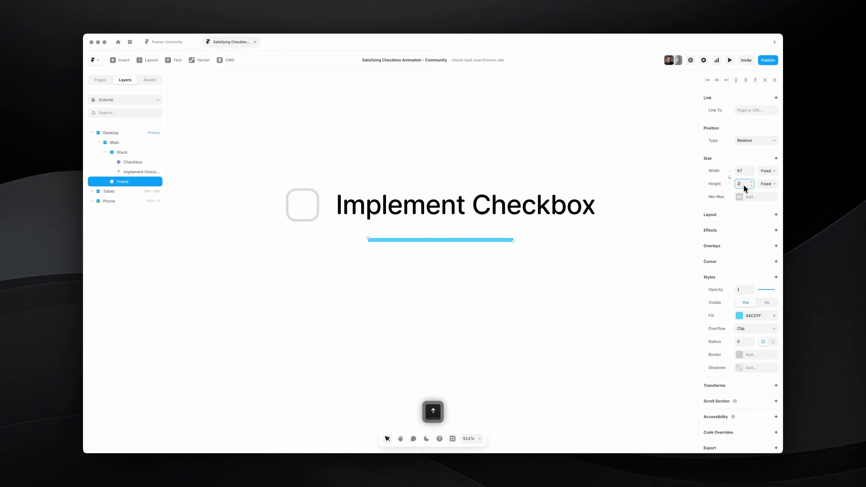
pyautogui.click(544, 286)
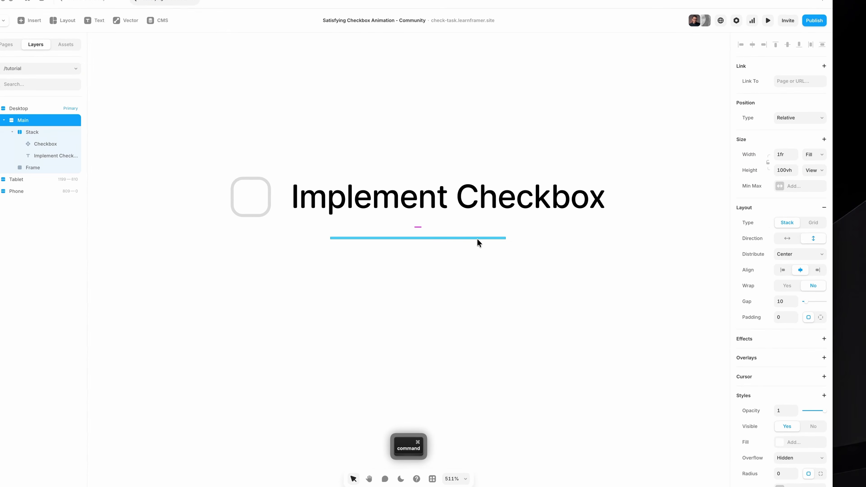
pyautogui.keyDown('super'); pyautogui.click(477, 240); pyautogui.keyUp('super')
pyautogui.click(780, 168)
pyautogui.press('Return')
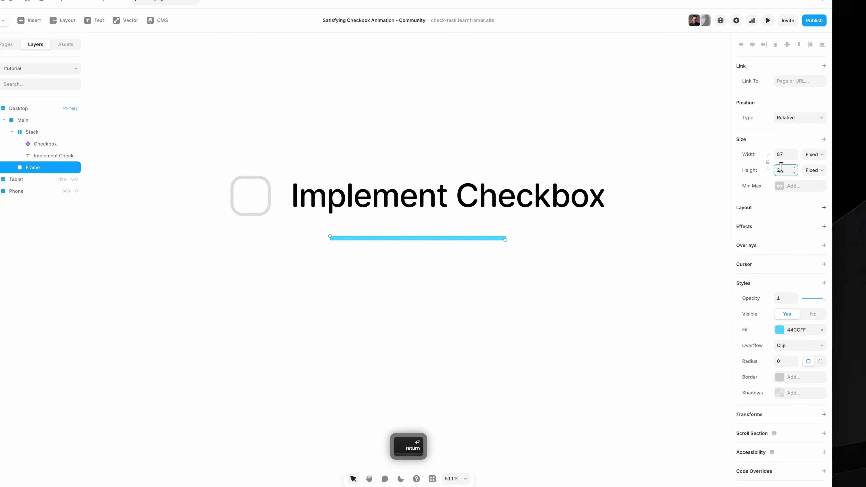
# - Switch to the reference video in the browser, sample the grey of the struck-through text with the colour picker, and return to Framer
pyautogui.click(791, 330)
pyautogui.click(547, 269)
pyautogui.press('super+shift+comma')
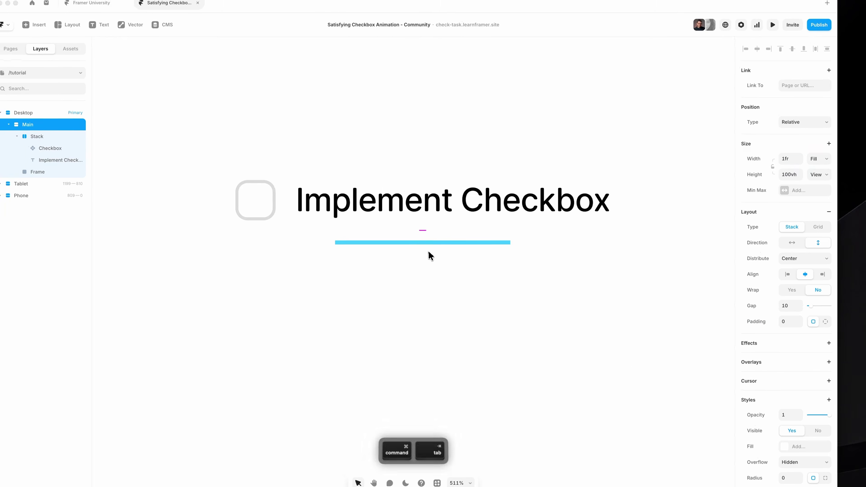
pyautogui.press('Escape')
pyautogui.moveTo(417, 304); pyautogui.dragTo(439, 304)
pyautogui.press('super+shift+comma')
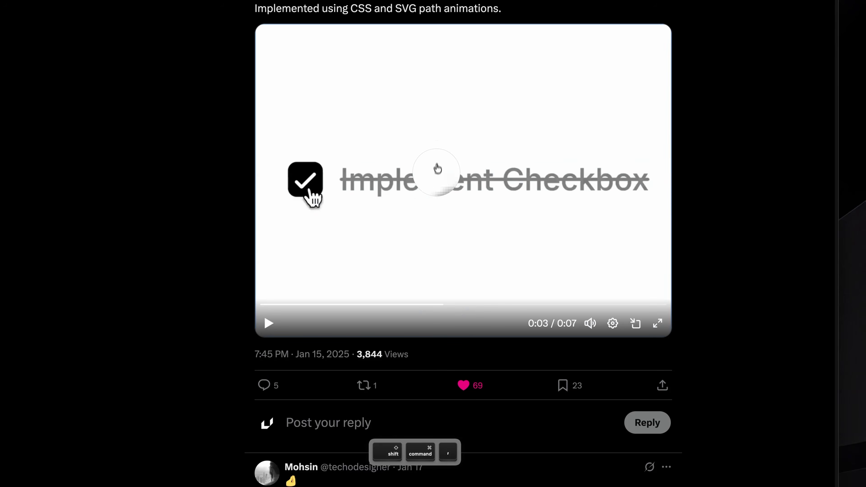
pyautogui.press('Escape')
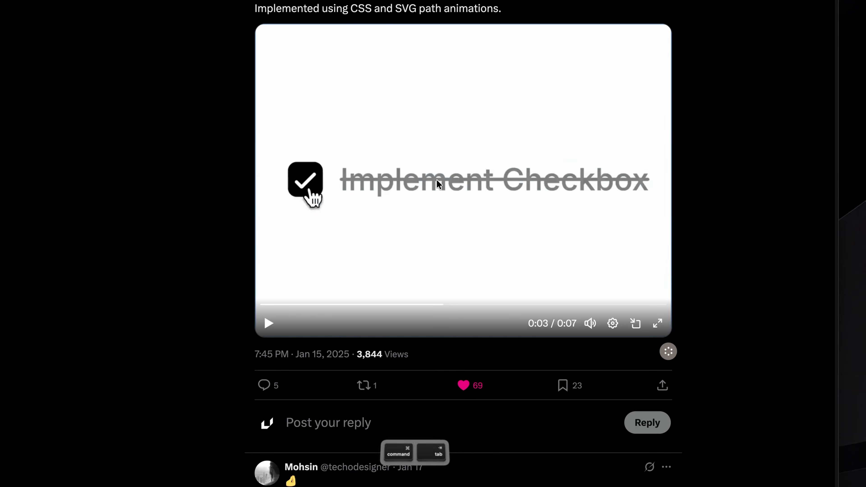
pyautogui.press('super+Tab')
# - Set the fill of the line frame below the text to the sampled grey 7E7E7E
pyautogui.keyDown('super'); pyautogui.click(474, 244); pyautogui.keyUp('super')
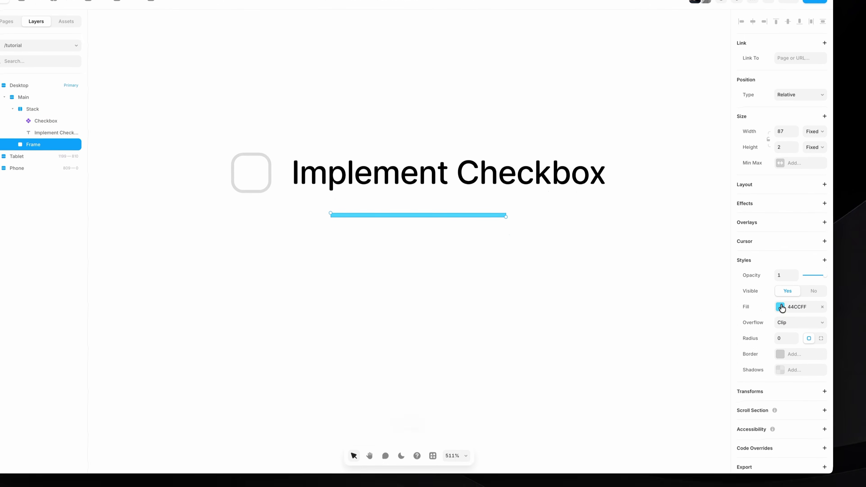
pyautogui.click(784, 331)
pyautogui.write('7E7E7E')
pyautogui.press('Return')
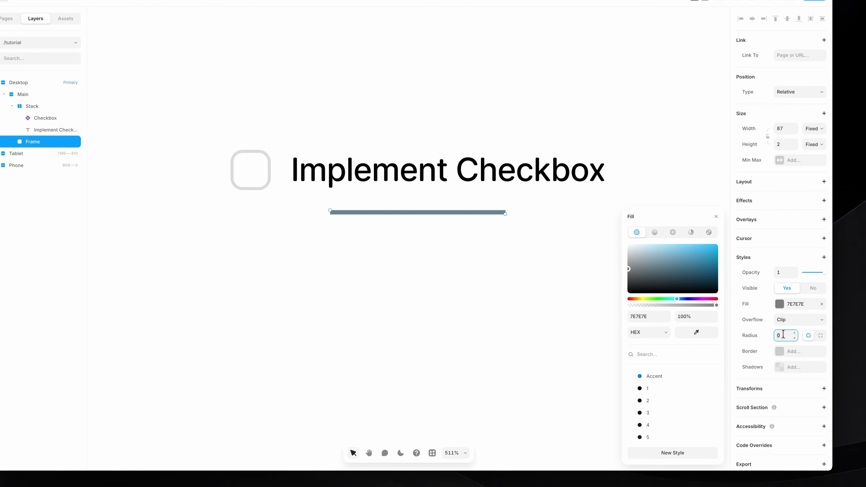
# - Round the line frame's corners with a radius of 4 and keep the frame selected
pyautogui.click(783, 334)
pyautogui.write('1')
pyautogui.click(441, 237)
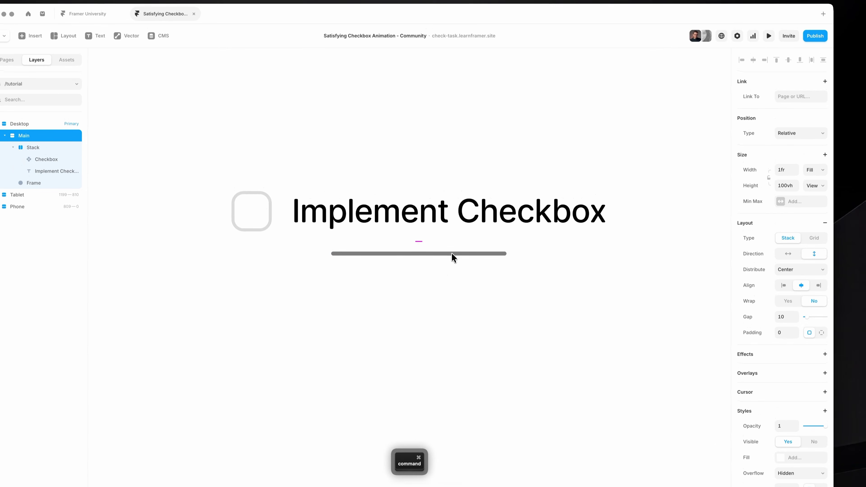
pyautogui.click(451, 212)
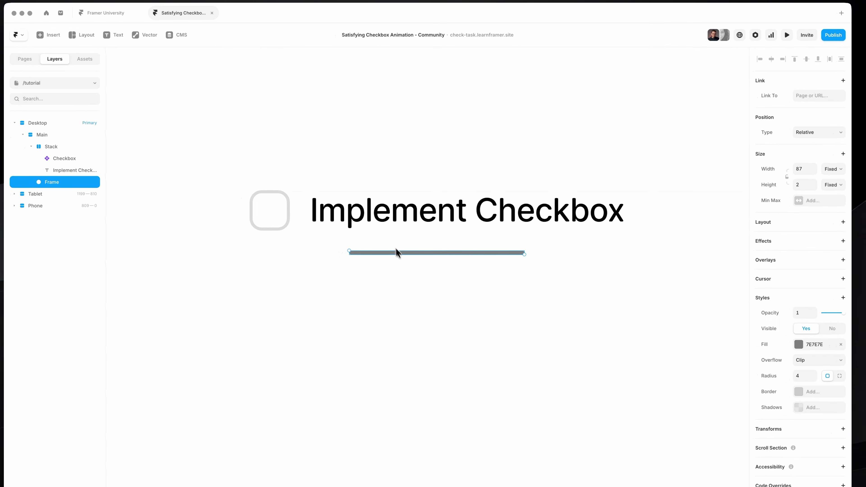
pyautogui.moveTo(380, 257); pyautogui.dragTo(379, 227)
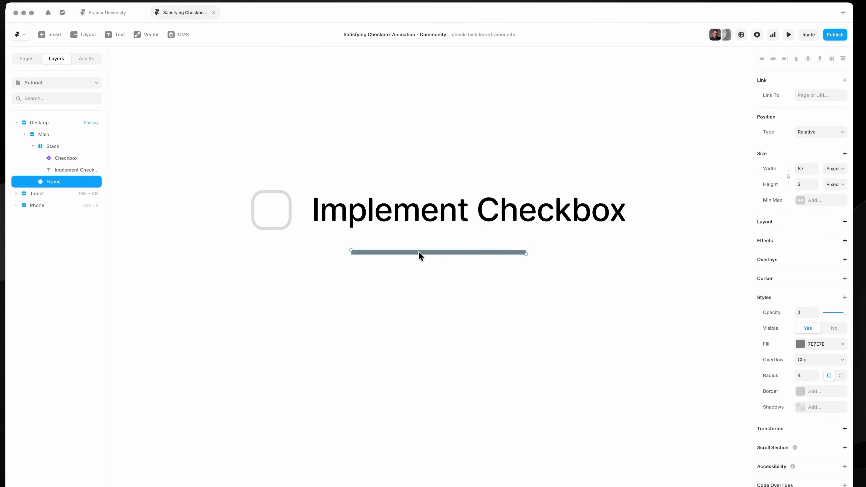
pyautogui.keyDown('super'); pyautogui.click(424, 220); pyautogui.keyUp('super')
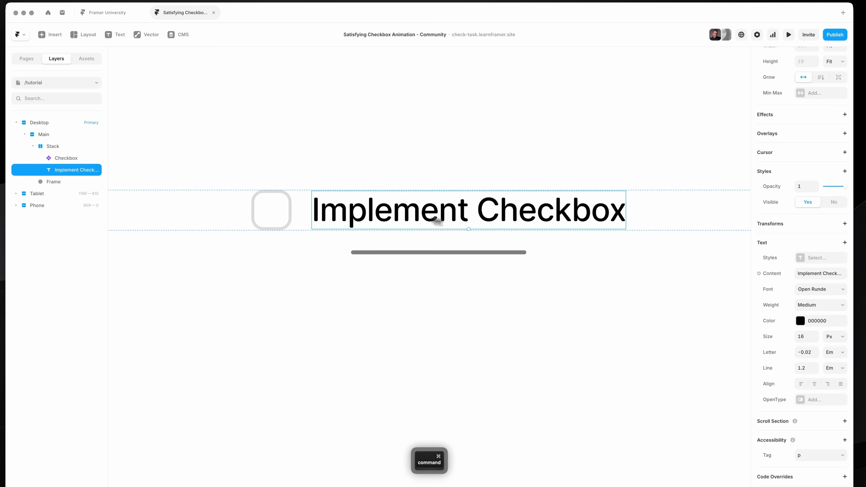
pyautogui.press('shift+super+4')
pyautogui.moveTo(305, 183); pyautogui.dragTo(635, 243)
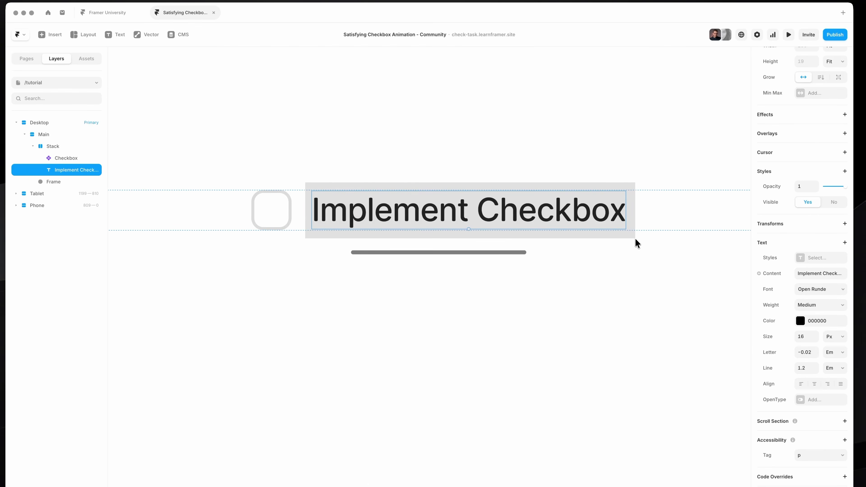
pyautogui.press('Escape')
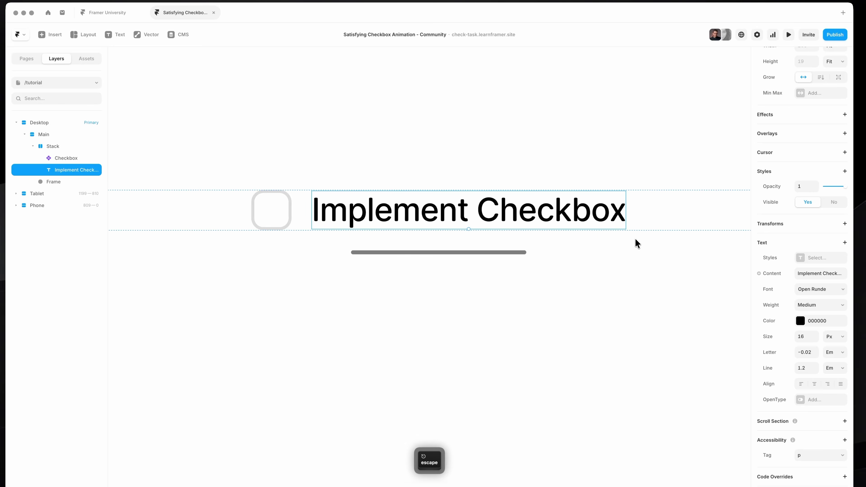
pyautogui.keyDown('super'); pyautogui.click(402, 253); pyautogui.keyUp('super')
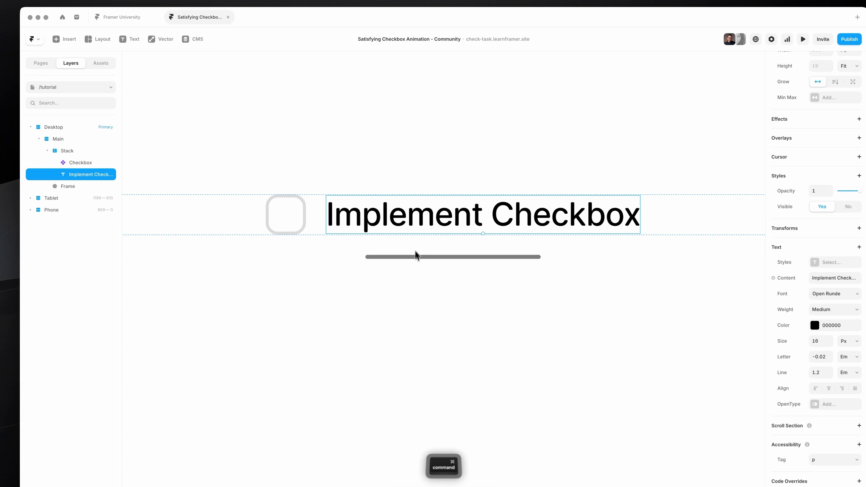
pyautogui.press('super+Tab')
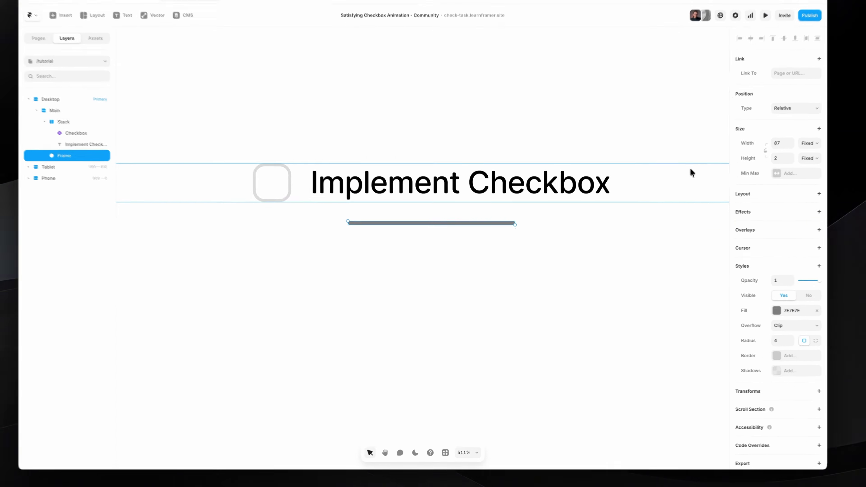
# - Wrap the "Implement Checkbox" text in a new stack and set the stack's width to Fit
pyautogui.keyDown('super'); pyautogui.click(403, 186); pyautogui.keyUp('super')
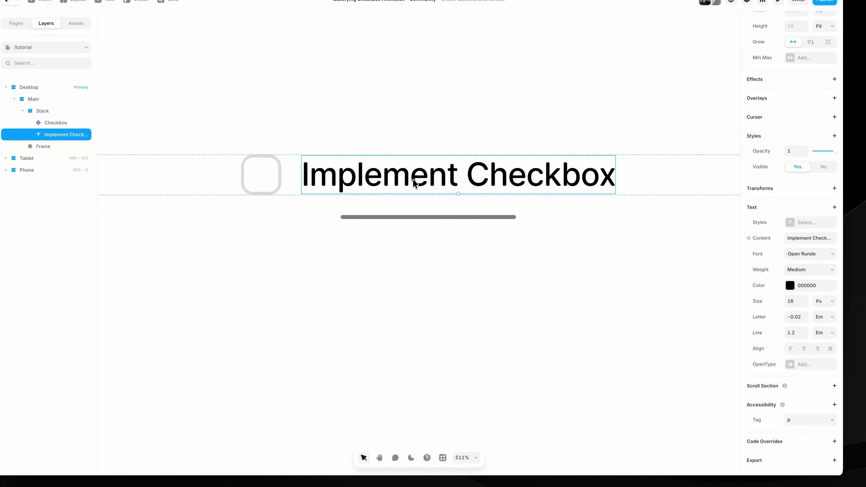
pyautogui.rightClick(413, 184)
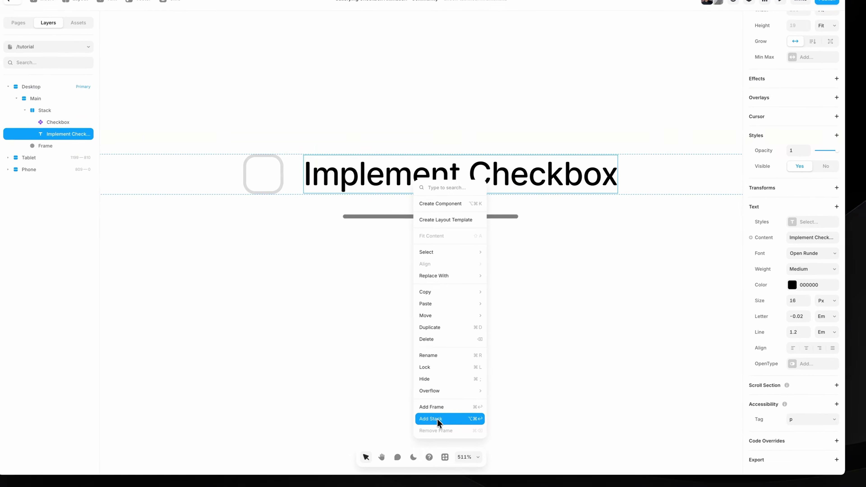
pyautogui.click(439, 422)
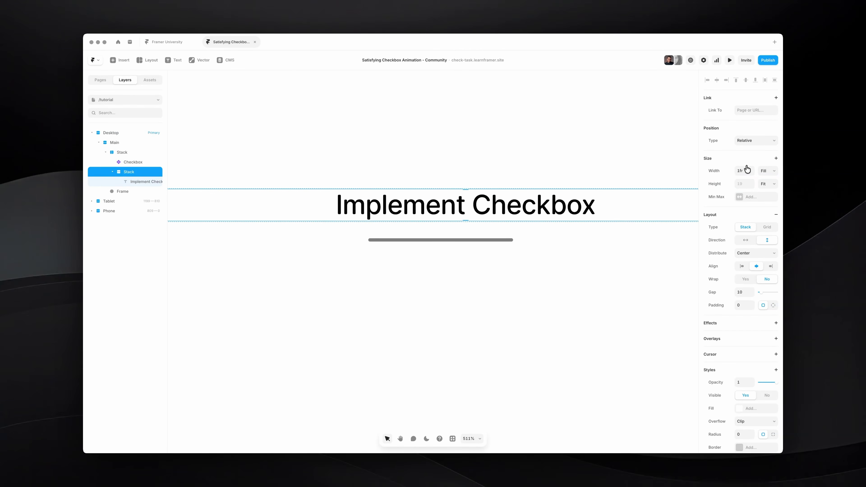
pyautogui.click(768, 171)
pyautogui.click(768, 177)
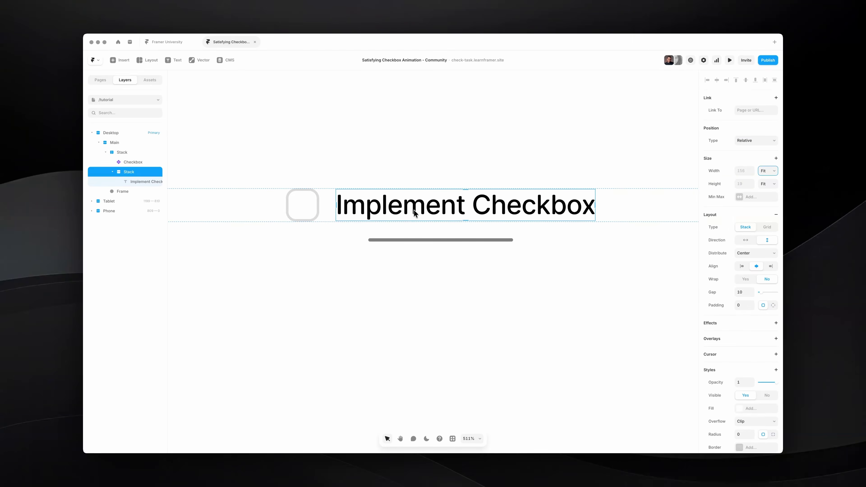
# - Test the stack's fit sizing by inserting "asdasd" into the "Implement Checkbox" text, and undo the insertion
pyautogui.keyDown('super'); pyautogui.click(446, 213); pyautogui.keyUp('super')
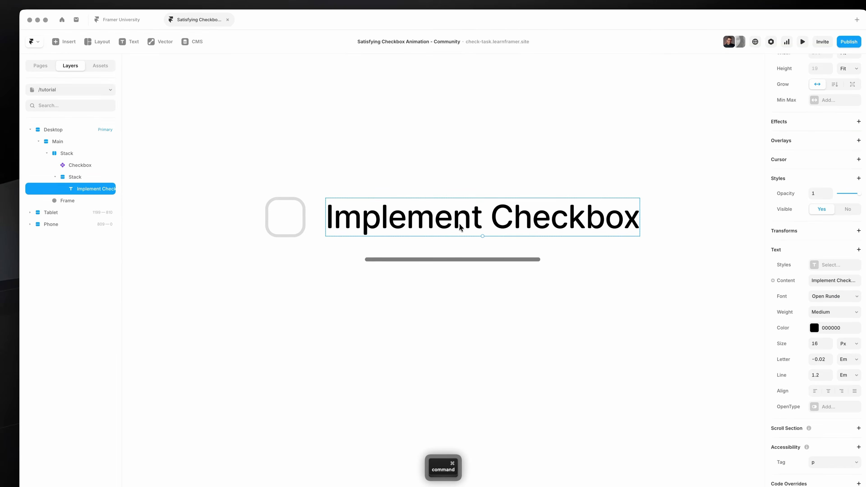
pyautogui.doubleClick(459, 227)
pyautogui.click(509, 224)
pyautogui.write('asdasd')
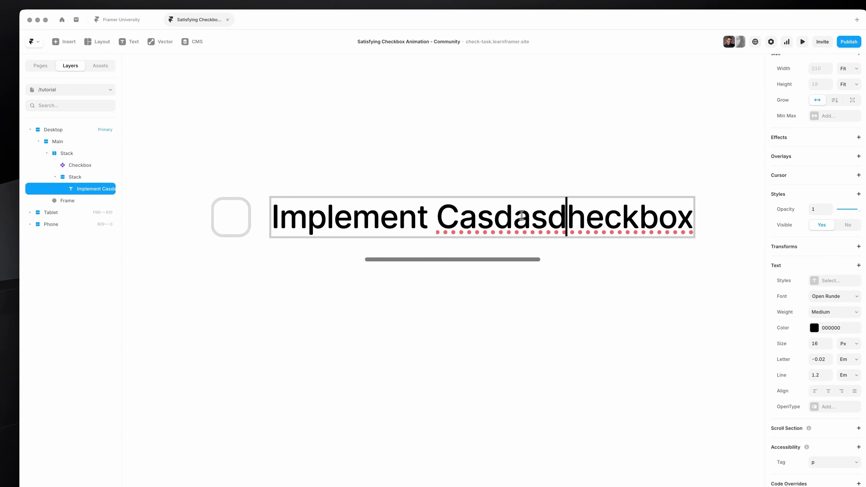
pyautogui.press('Escape')
pyautogui.press('super+z')
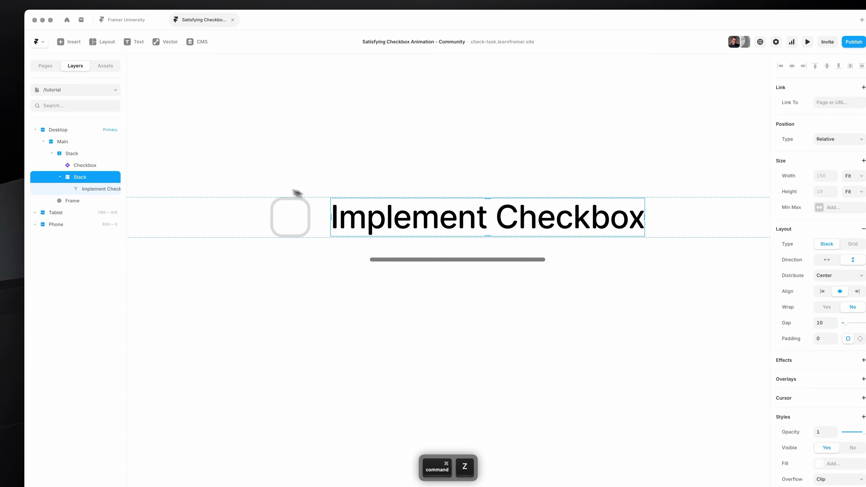
# - Rename the stack that wraps the "Implement Checkbox" text as "Text Component"
pyautogui.doubleClick(91, 176)
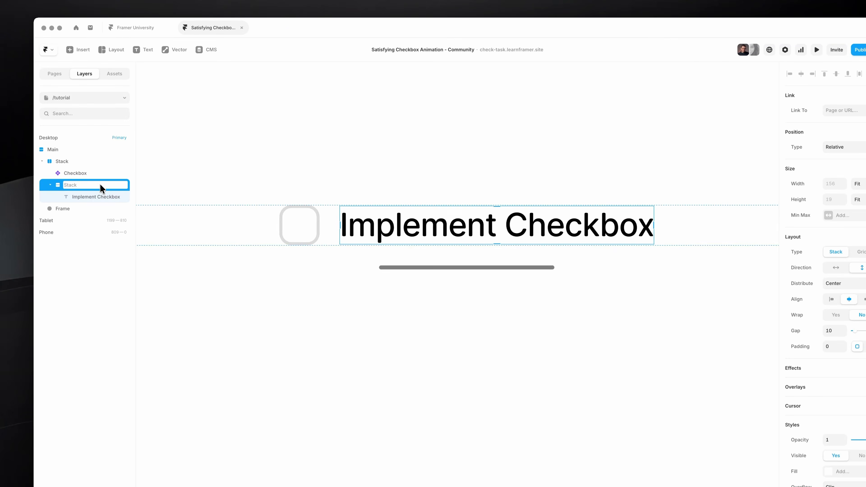
pyautogui.write('Text')
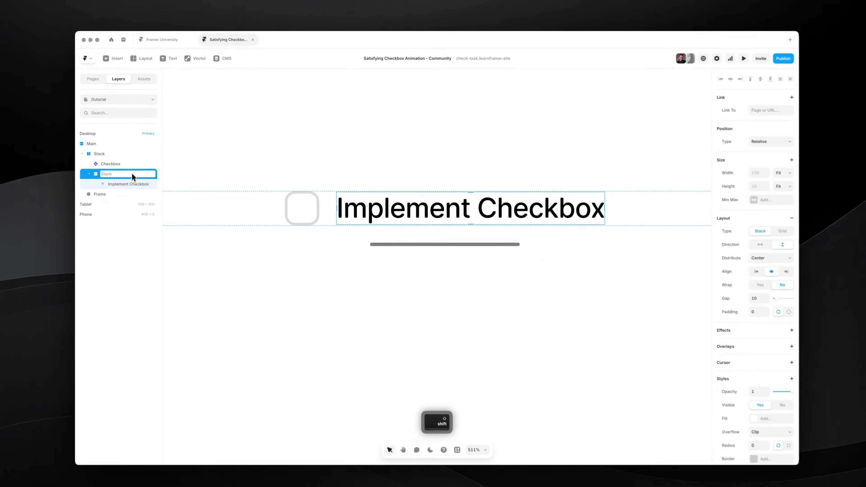
pyautogui.write(' Compon')
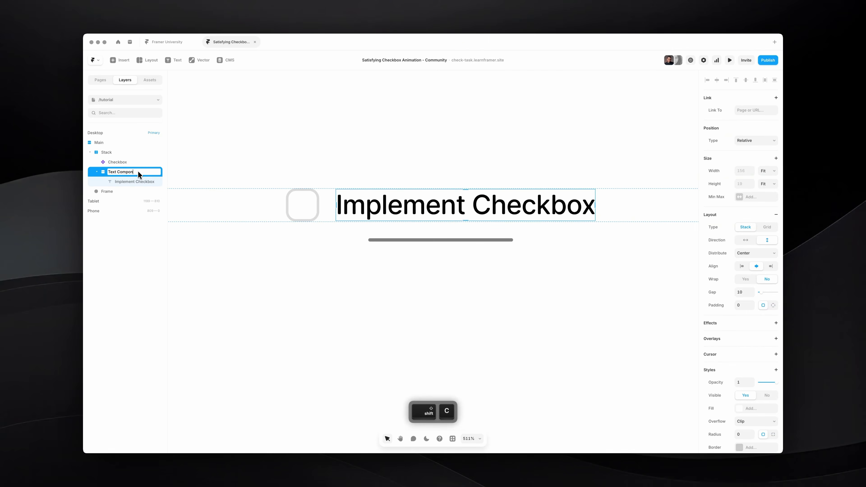
pyautogui.write('ent')
pyautogui.hotkey('alt', 'BackSpace')
pyautogui.write('Component')
pyautogui.press('Return')
# - Rename the thin grey frame below the text as "Line"
pyautogui.keyDown('super'); pyautogui.click(378, 239); pyautogui.keyUp('super')
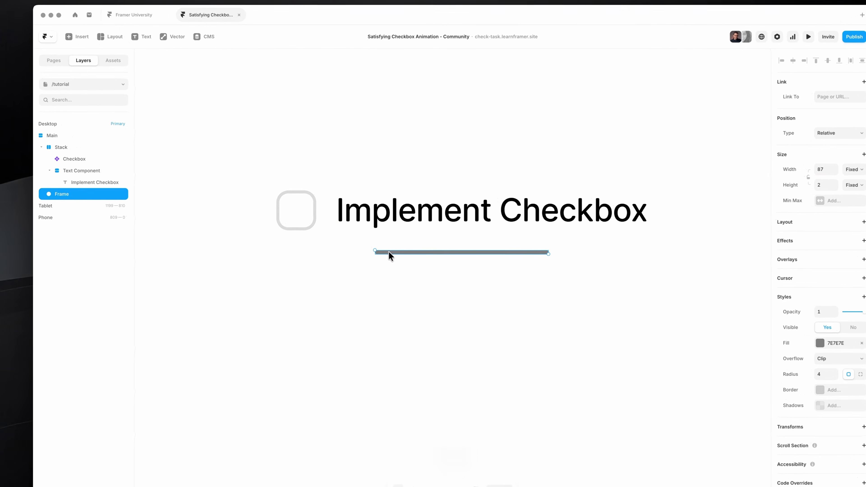
pyautogui.press('super+r')
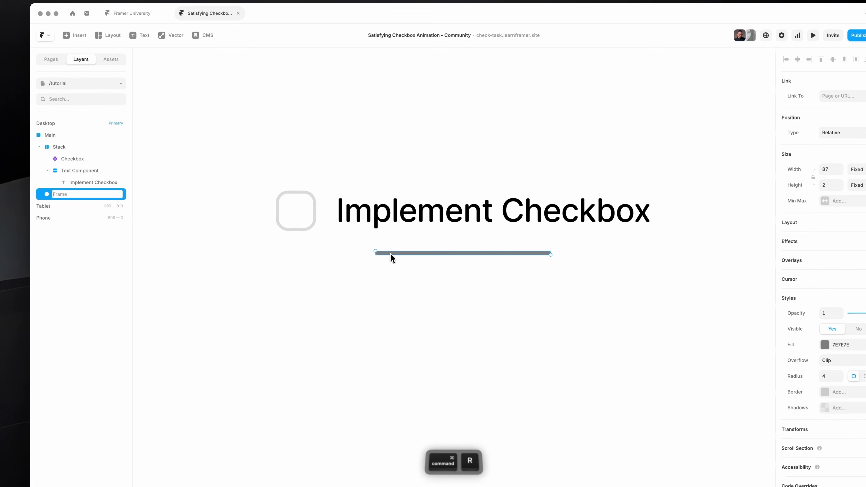
pyautogui.write('Line')
pyautogui.press('Return')
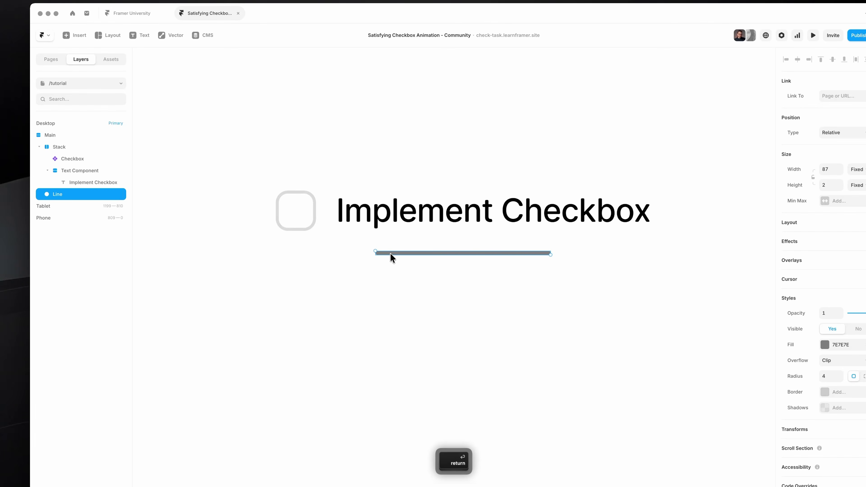
# - Move the Line layer out of Main and into the Text Component stack, after the "Implement Checkbox" text
pyautogui.press('BackSpace')
pyautogui.keyDown('super'); pyautogui.click(449, 225); pyautogui.keyUp('super')
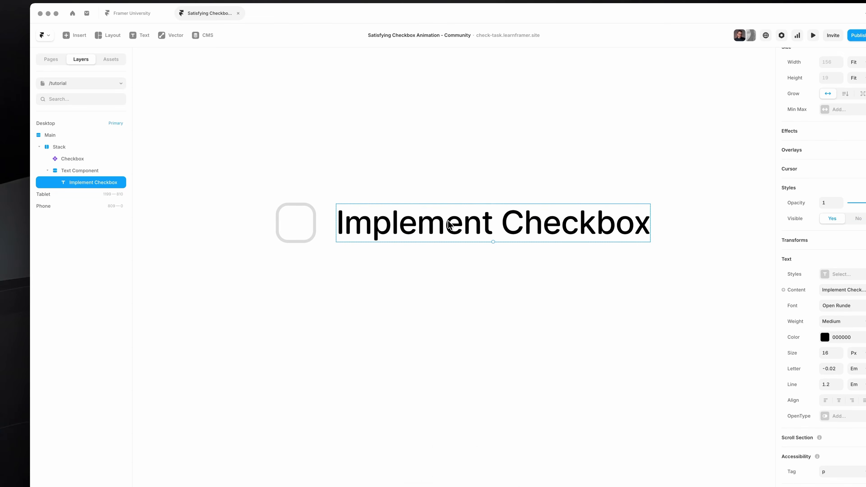
pyautogui.press('super+v')
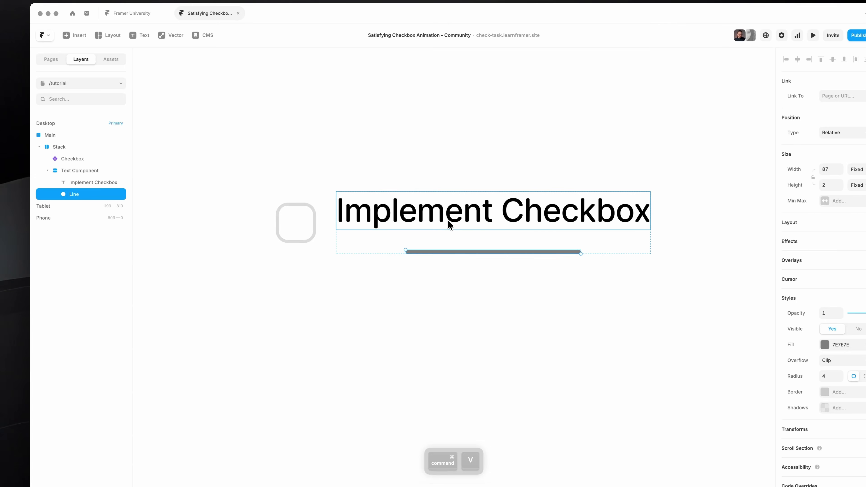
pyautogui.click(85, 170)
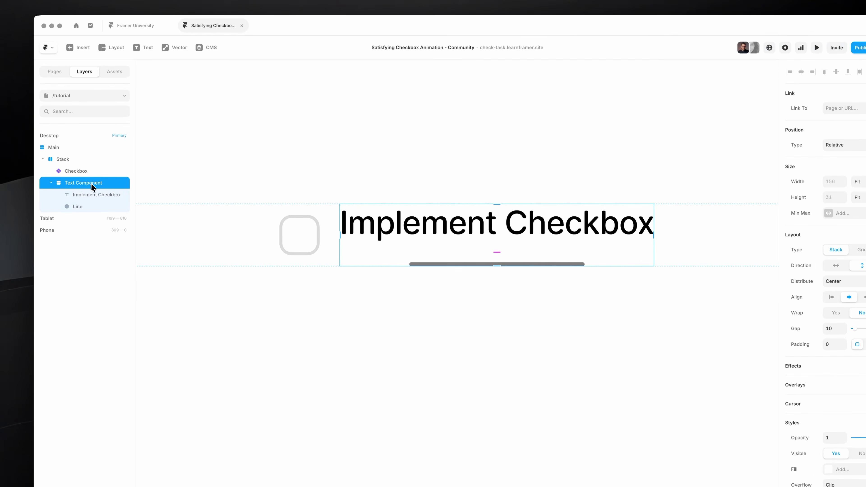
pyautogui.press('super+Tab')
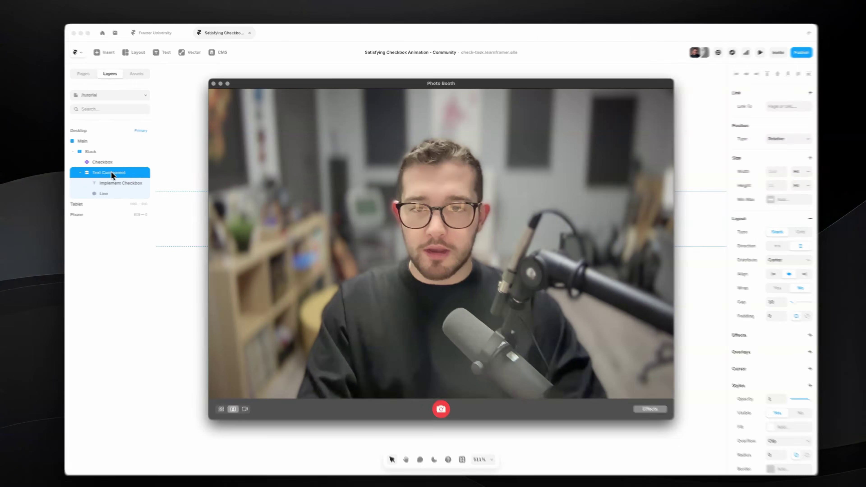
pyautogui.press('super+Tab')
# - Set the Line's position type to Absolute and center it vertically within the Text Component stack
pyautogui.keyDown('super'); pyautogui.click(414, 239); pyautogui.keyUp('super')
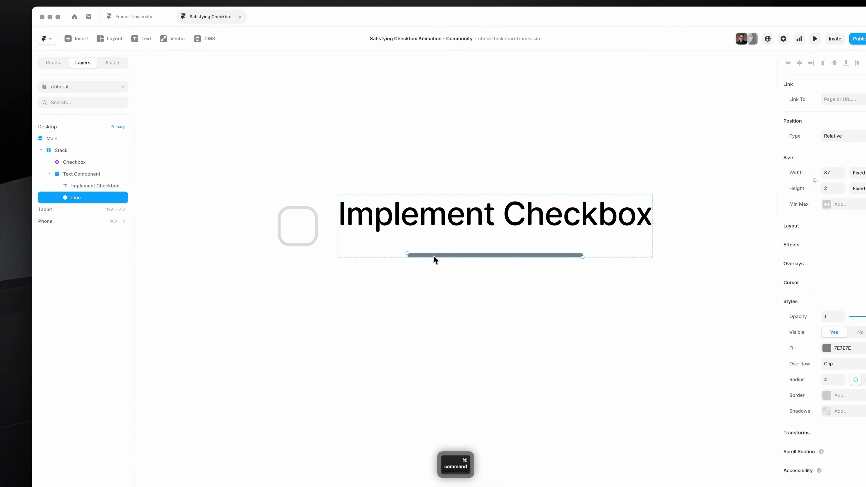
pyautogui.press('Up')
pyautogui.press('Down')
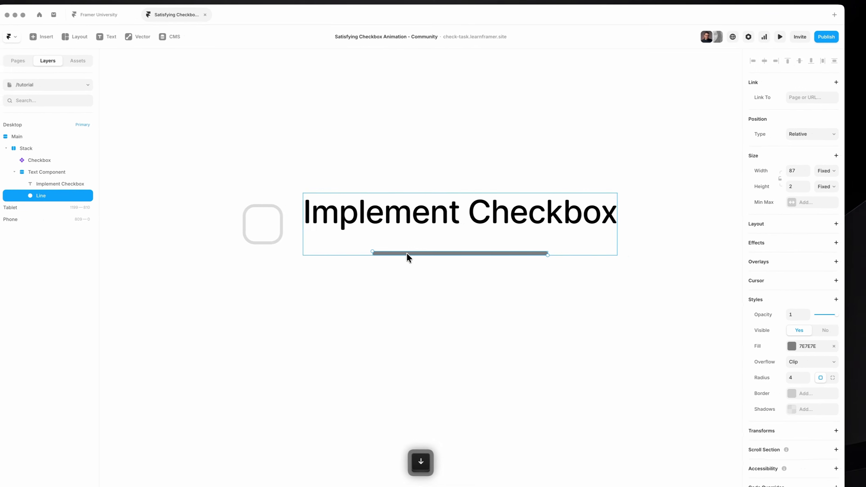
pyautogui.press('Up')
pyautogui.press('Down')
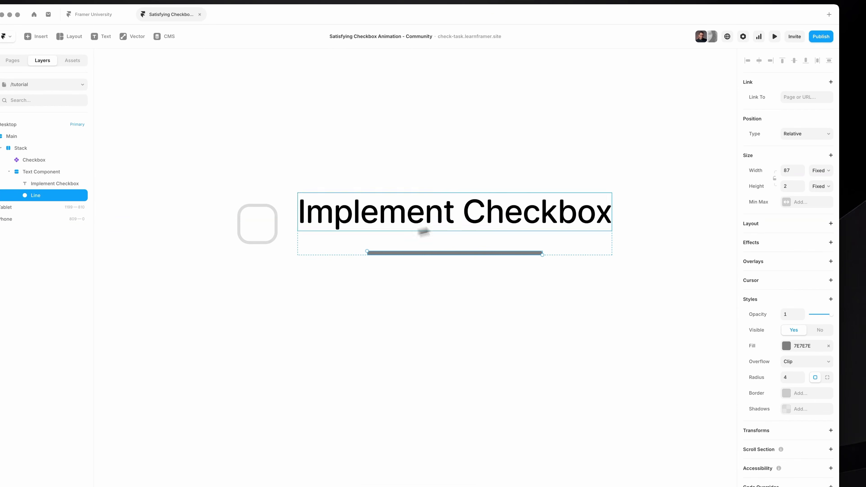
pyautogui.click(796, 134)
pyautogui.click(797, 135)
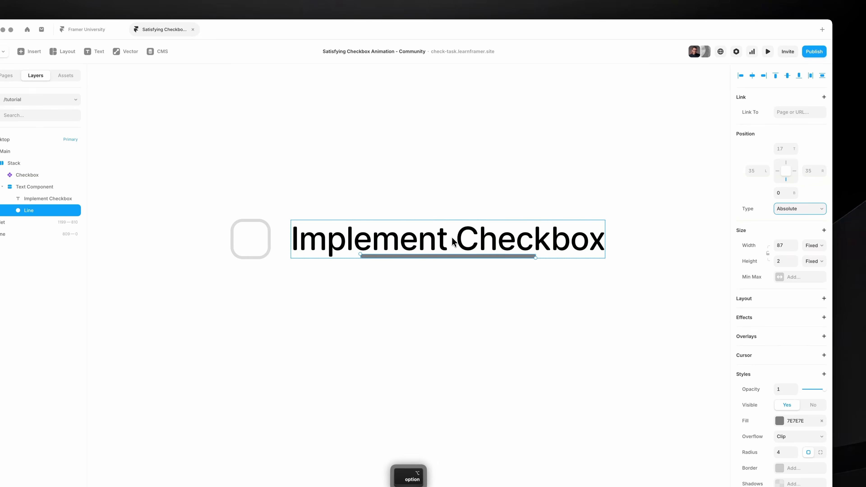
pyautogui.hotkey('alt', 'v')
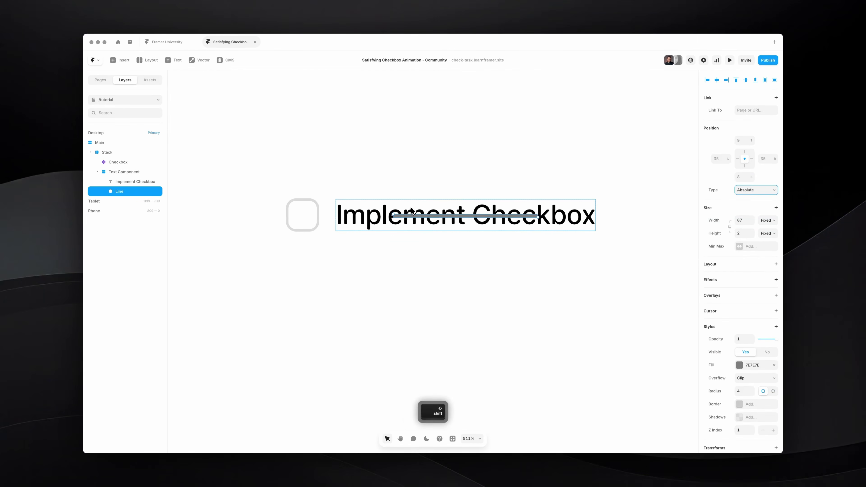
# - Pin the Line to both sides of the Text Component with left and right offsets of 0
pyautogui.click(717, 158)
pyautogui.write('0')
pyautogui.click(764, 157)
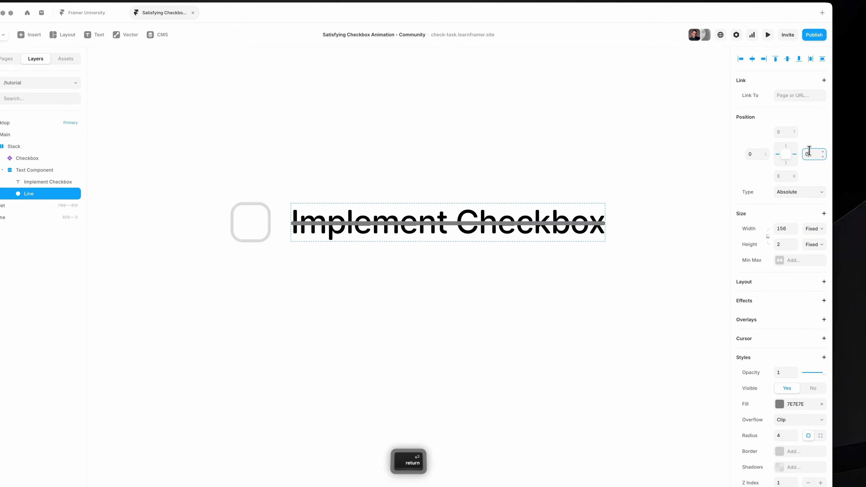
pyautogui.click(470, 306)
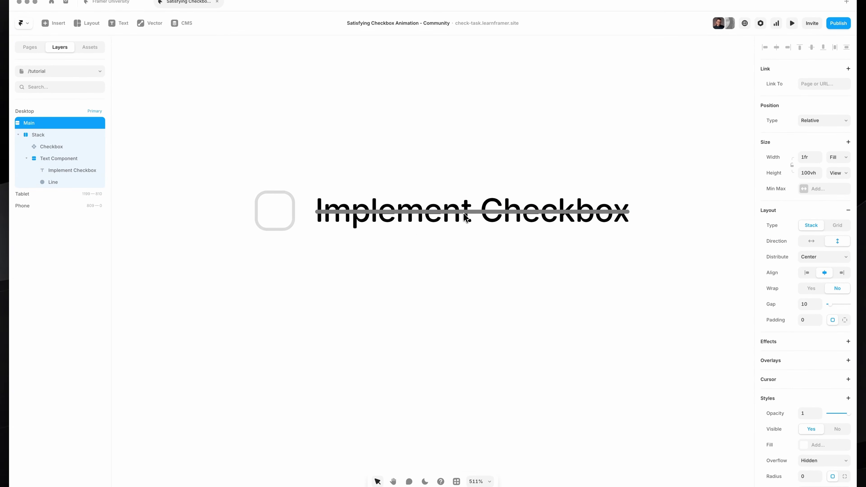
# - Switch to the reference post in the browser and scrub its checkbox video to examine how the strike-through line animates
pyautogui.press('super')
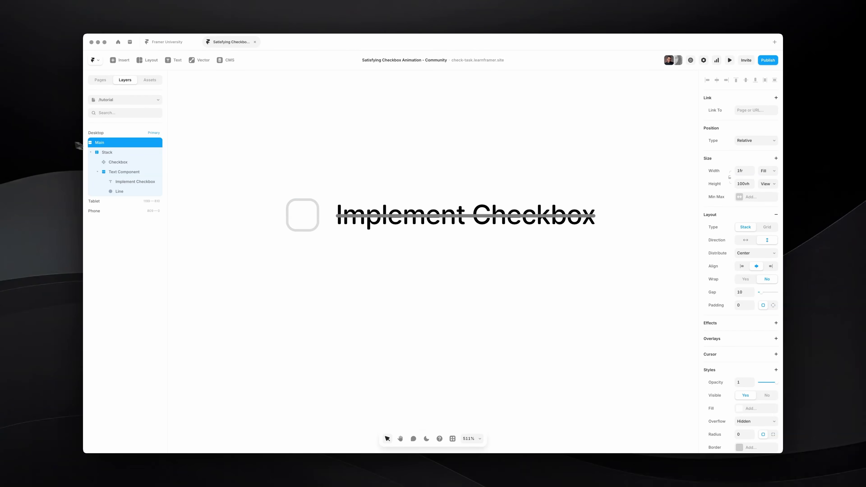
pyautogui.keyDown('super'); pyautogui.click(378, 216); pyautogui.keyUp('super')
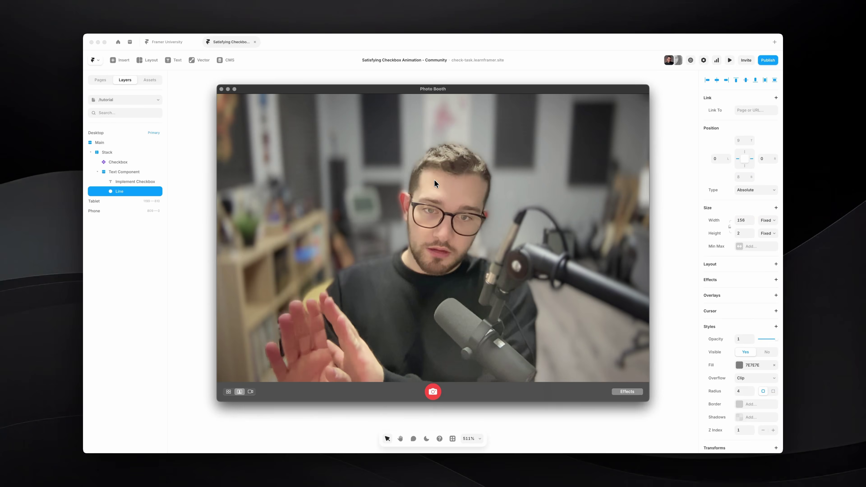
pyautogui.press('super+Tab')
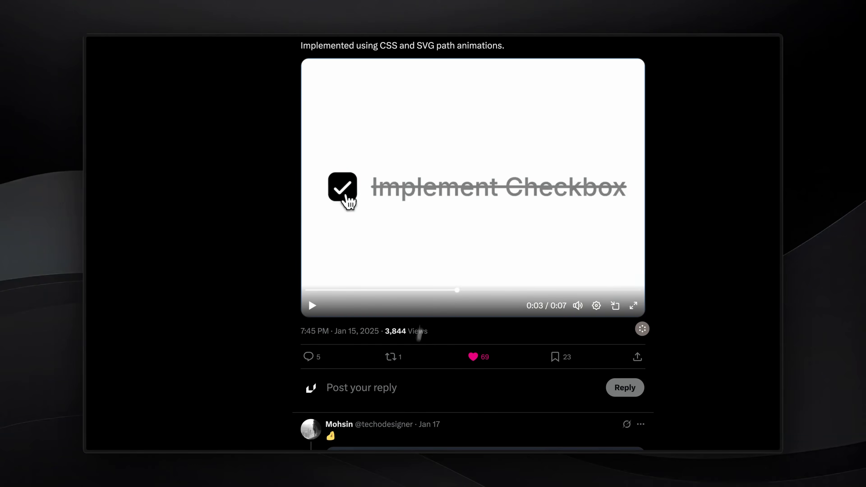
pyautogui.moveTo(440, 290); pyautogui.dragTo(395, 300)
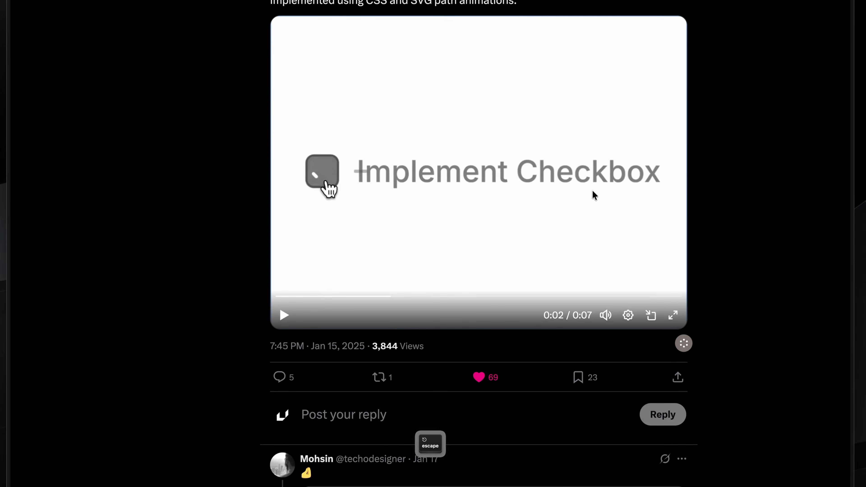
pyautogui.moveTo(390, 298); pyautogui.dragTo(419, 298)
pyautogui.press('super+Tab')
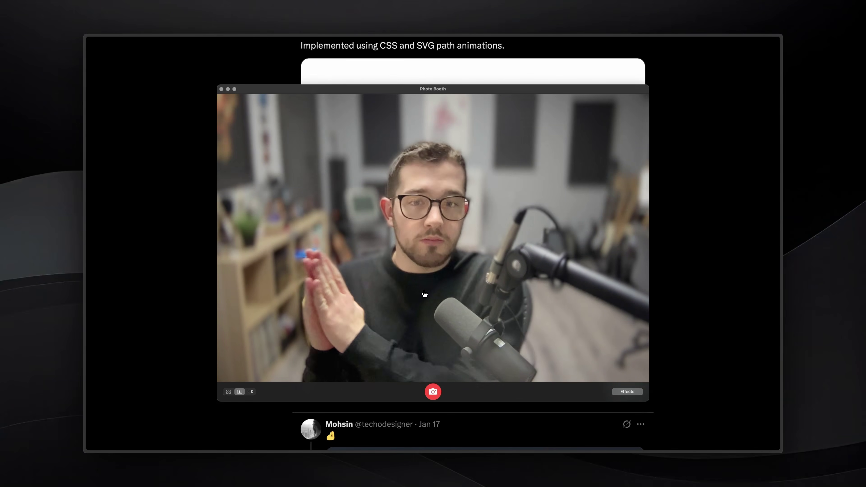
# - Switch back to Framer, then set the Line's left offset to -2 and its relative width to 1%
pyautogui.press('super')
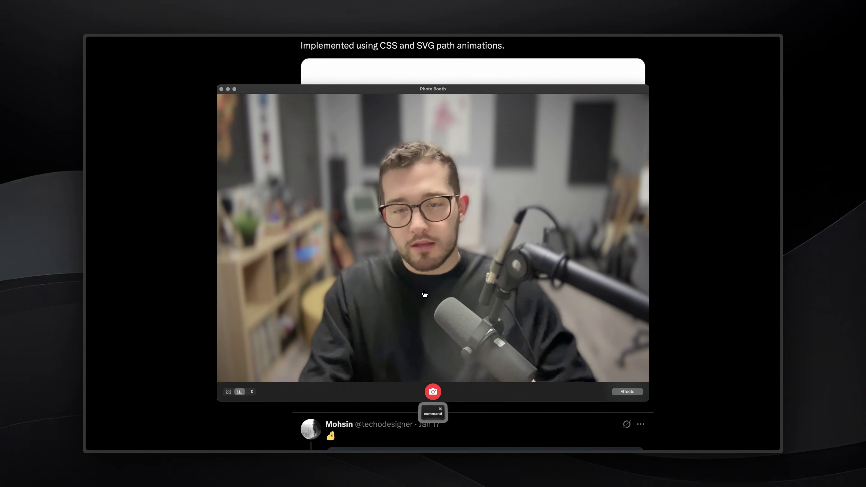
pyautogui.press('super+Tab')
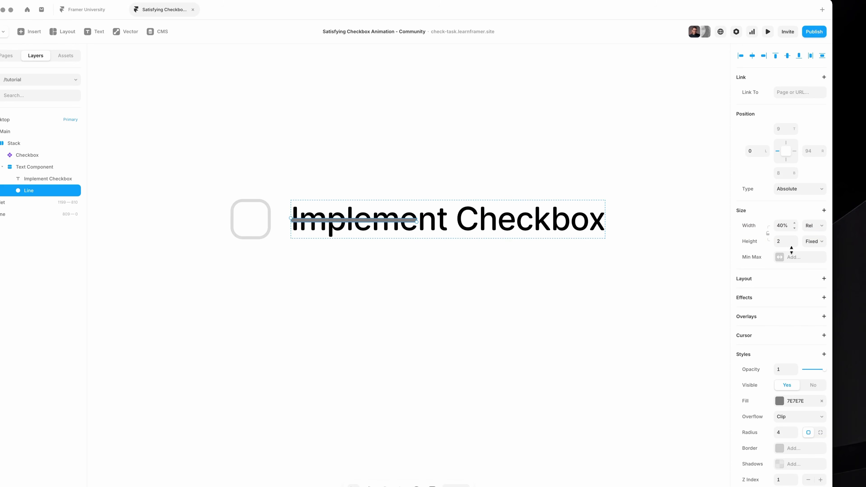
pyautogui.press('Return')
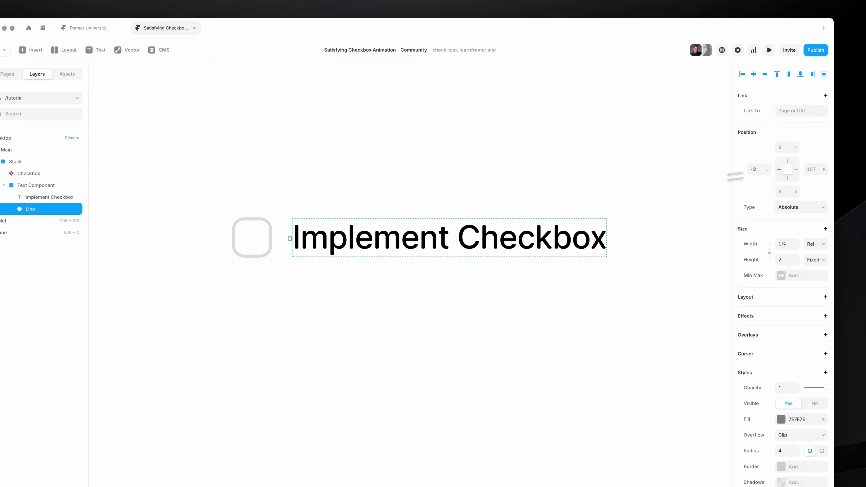
# - Measure the gap between the shortened Line and the label text, and set the Line's opacity to 0
pyautogui.scroll(3, 289, 235)
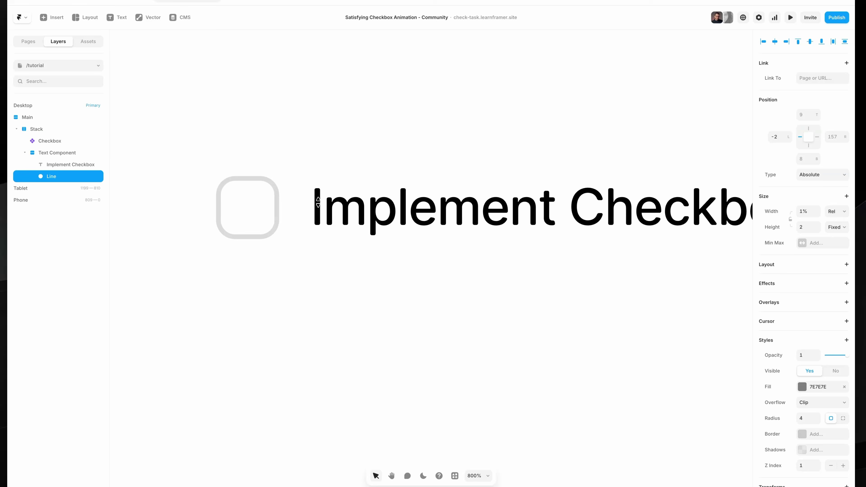
pyautogui.press('shift+super+4')
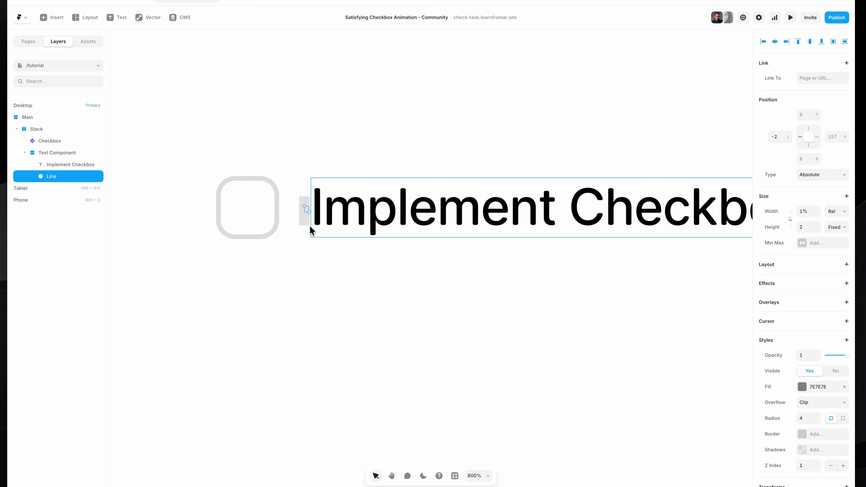
pyautogui.press('Escape')
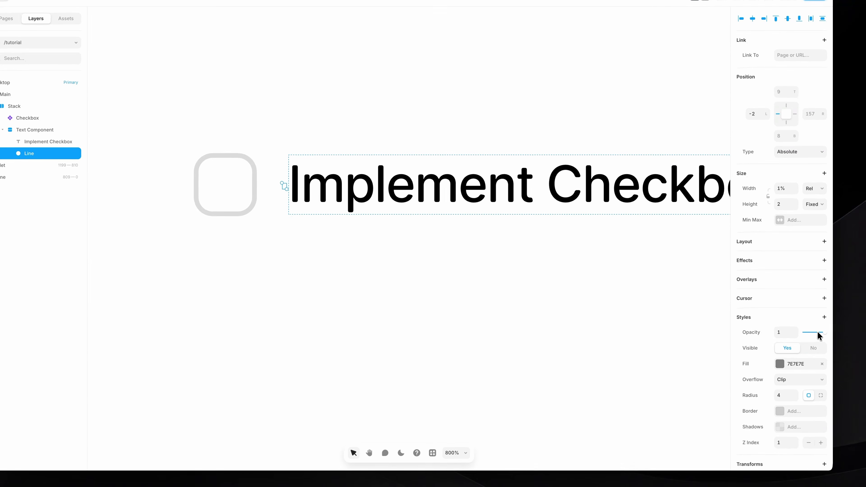
pyautogui.moveTo(818, 333); pyautogui.dragTo(813, 333)
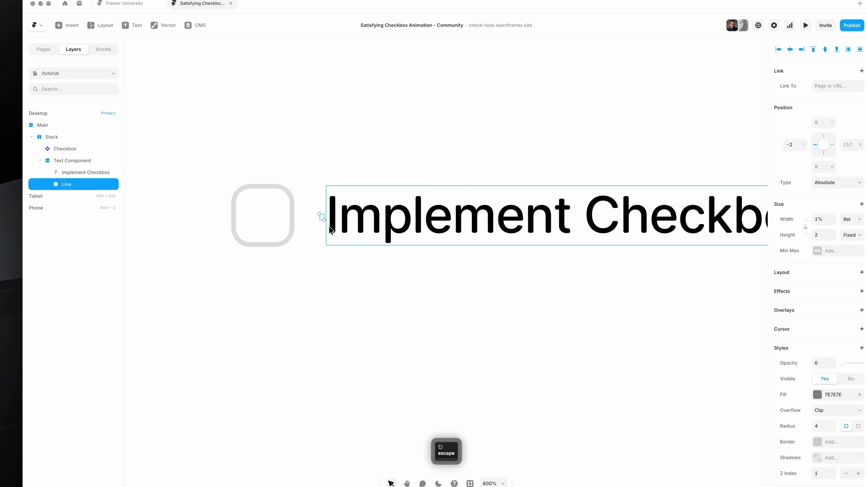
pyautogui.scroll(-5, 329, 229)
pyautogui.hscroll(2, 317, 228)
pyautogui.press('shift+super+4')
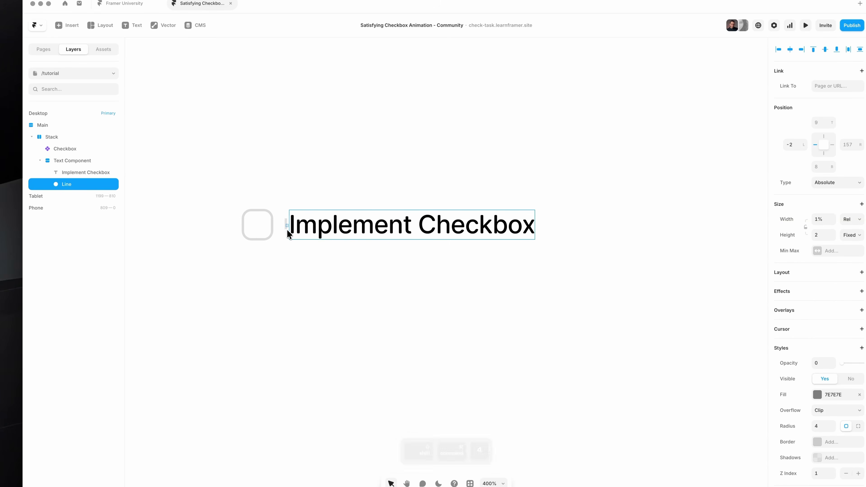
pyautogui.press('Escape')
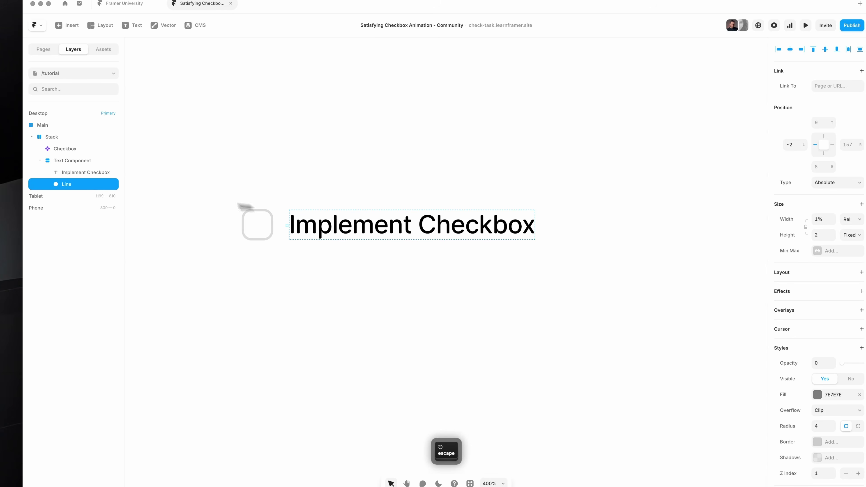
# - Turn the Text Component stack into a new component named Text Component
pyautogui.click(82, 161)
pyautogui.scroll(3, 282, 207)
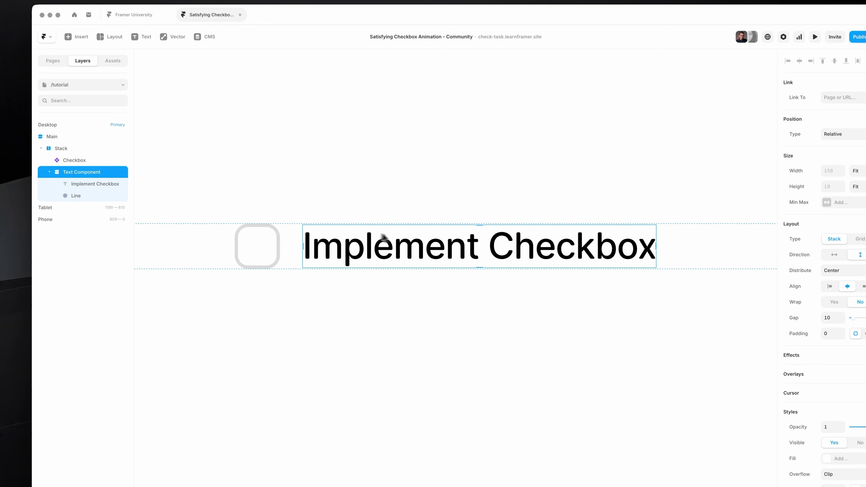
pyautogui.rightClick(98, 177)
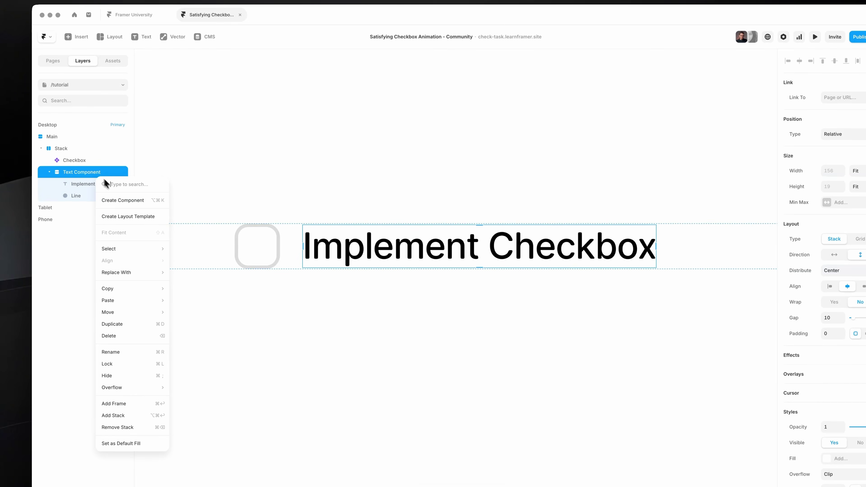
pyautogui.click(126, 204)
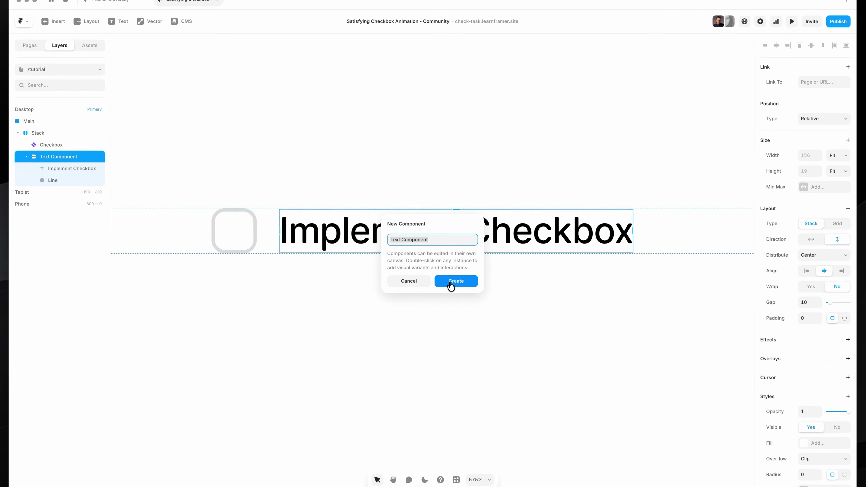
pyautogui.click(451, 283)
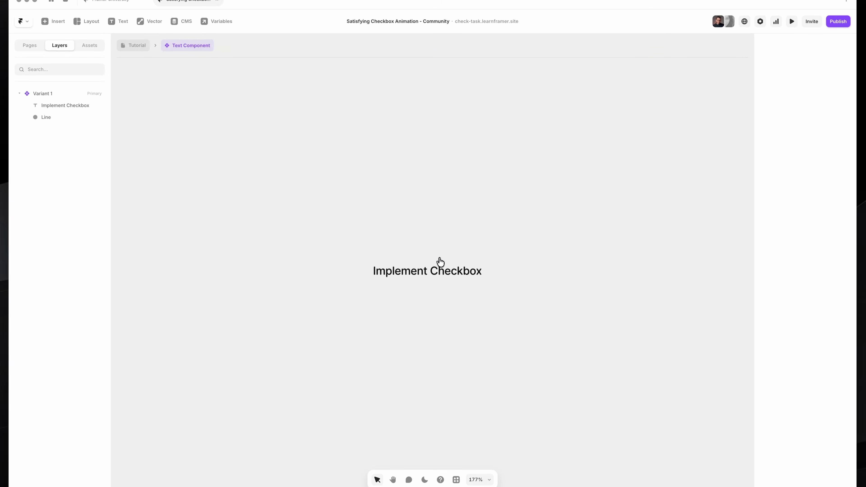
# - Rename the primary variant of the Text Component as Unchecked
pyautogui.scroll(4, 425, 207)
pyautogui.press('super+Tab')
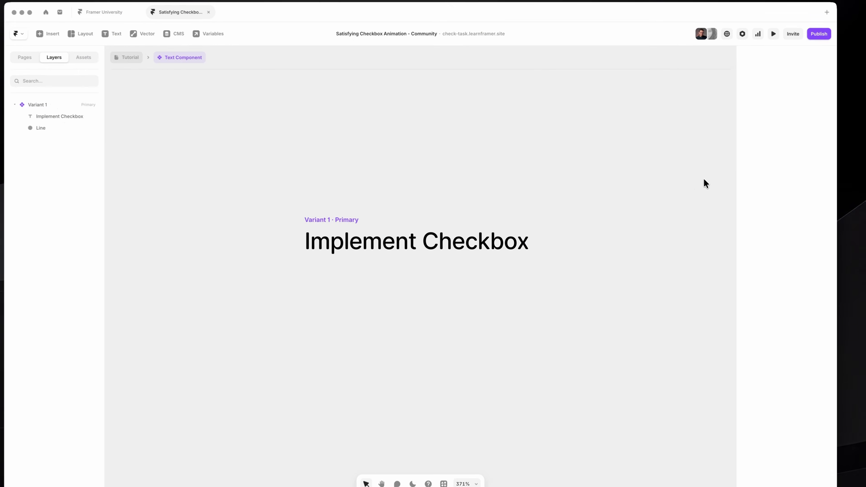
pyautogui.click(341, 218)
pyautogui.press('super+r')
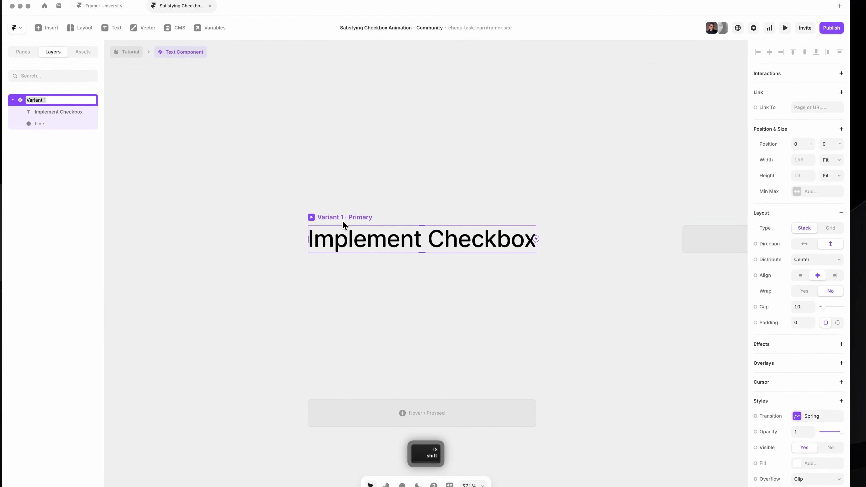
pyautogui.write('Unchedked')
pyautogui.press('Return')
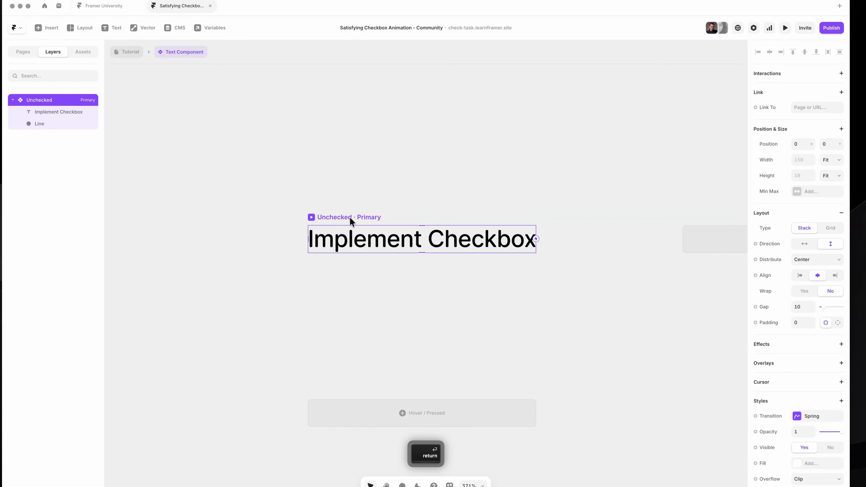
# - Add a second variant to the Text Component and name it Checked
pyautogui.scroll(-3, 361, 204)
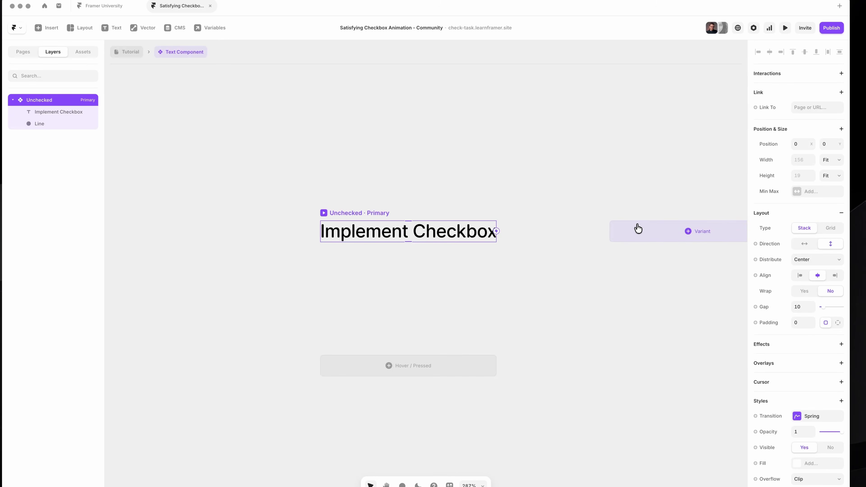
pyautogui.click(638, 228)
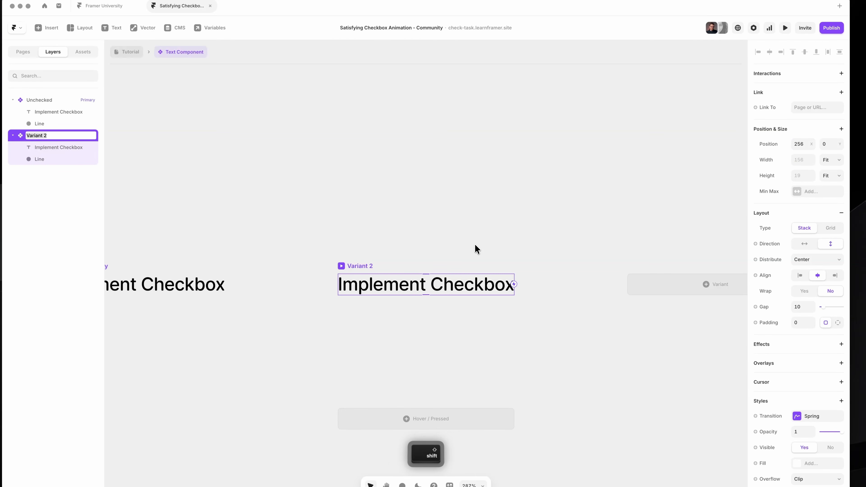
pyautogui.write('Checked')
pyautogui.press('Return')
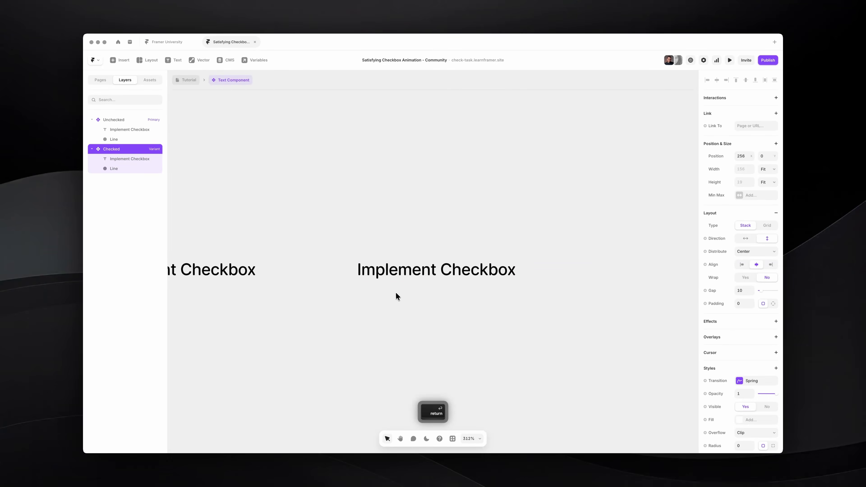
# - Copy the Line's 7E7E7E fill color and apply it to the "Implement Checkbox" text in the Checked variant
pyautogui.scroll(2, 397, 296)
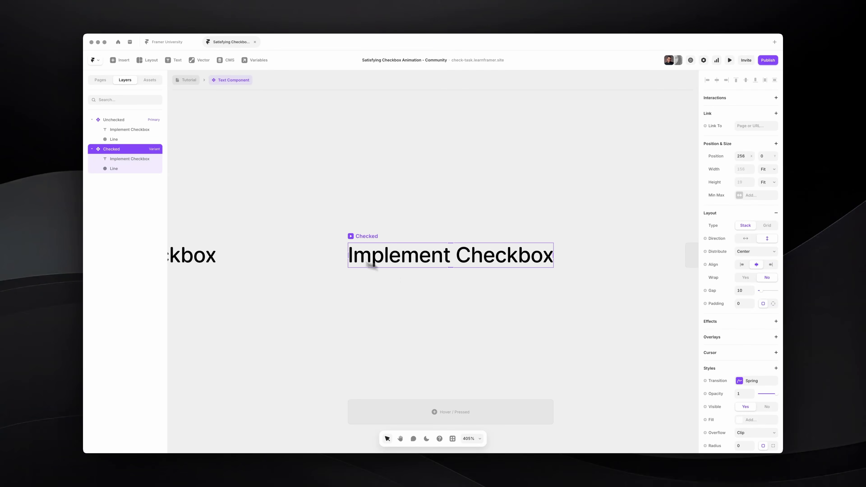
pyautogui.click(142, 140)
pyautogui.click(813, 437)
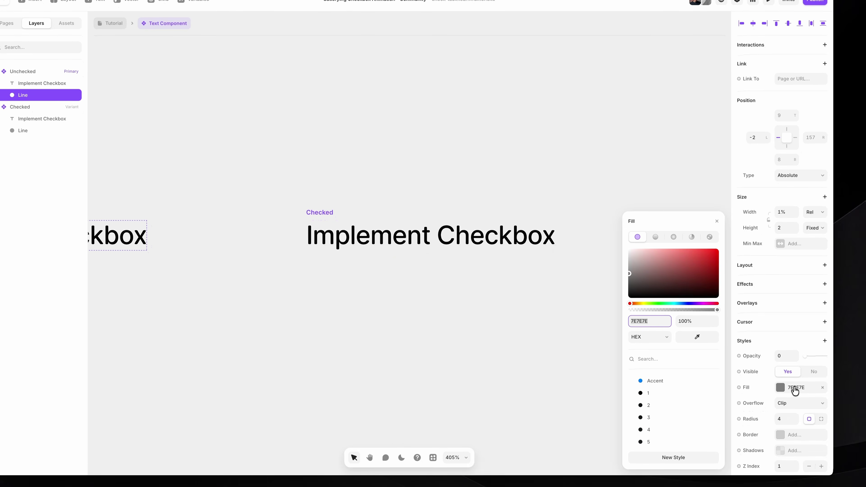
pyautogui.keyDown('super'); pyautogui.click(540, 292); pyautogui.keyUp('super')
pyautogui.scroll(-3, 792, 377)
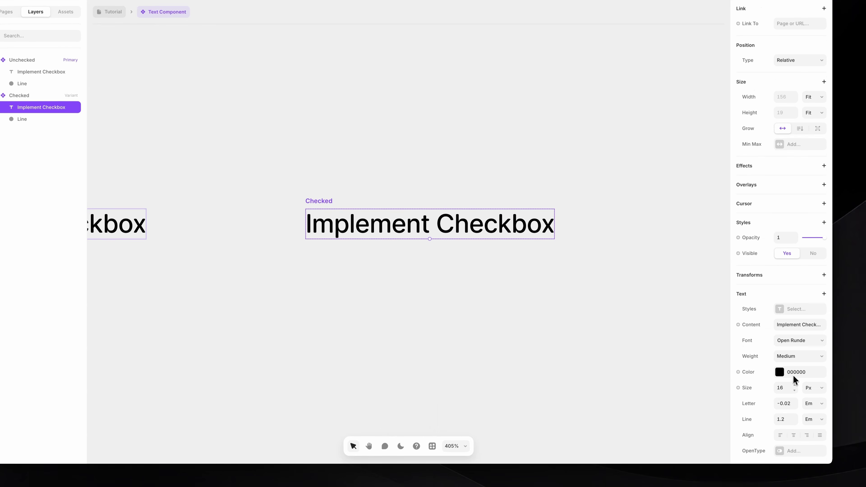
pyautogui.click(793, 379)
pyautogui.press('Return')
pyautogui.press('Escape')
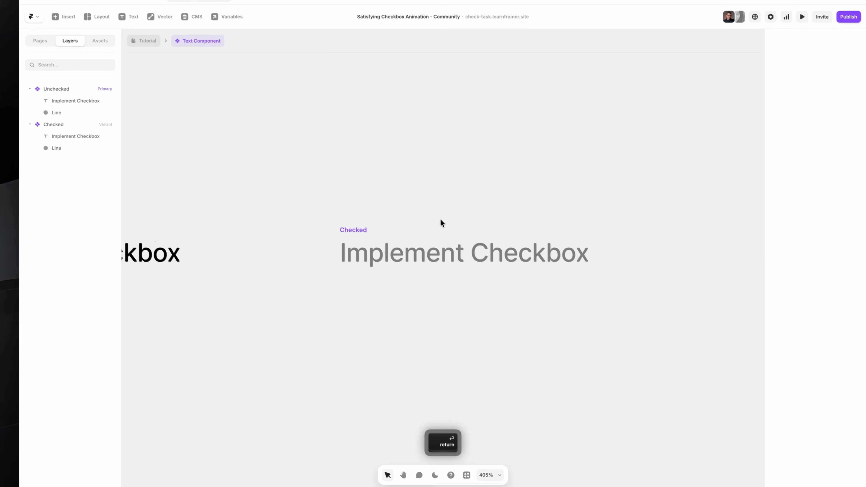
# - Set the opacity of the Line in the Checked variant to 1
pyautogui.click(324, 201)
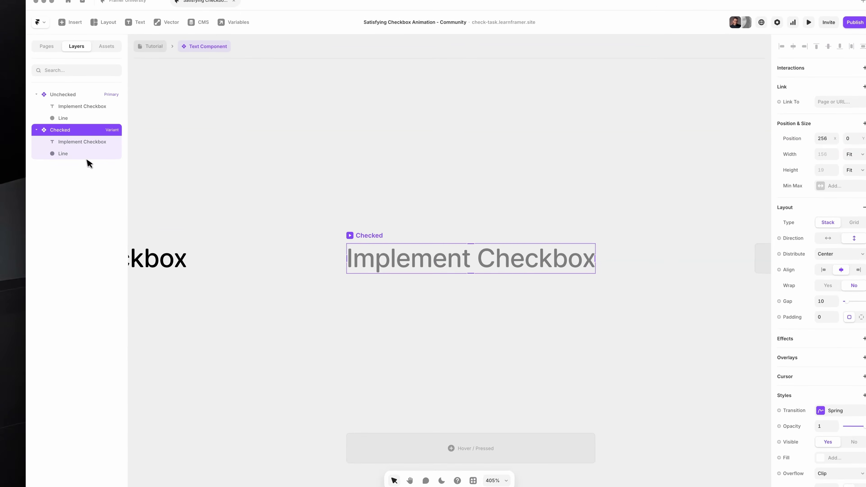
pyautogui.click(88, 154)
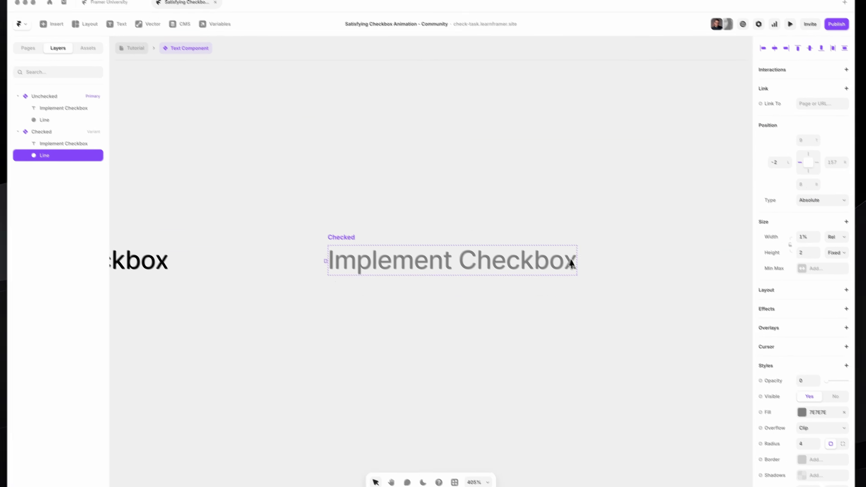
pyautogui.scroll(5, 436, 258)
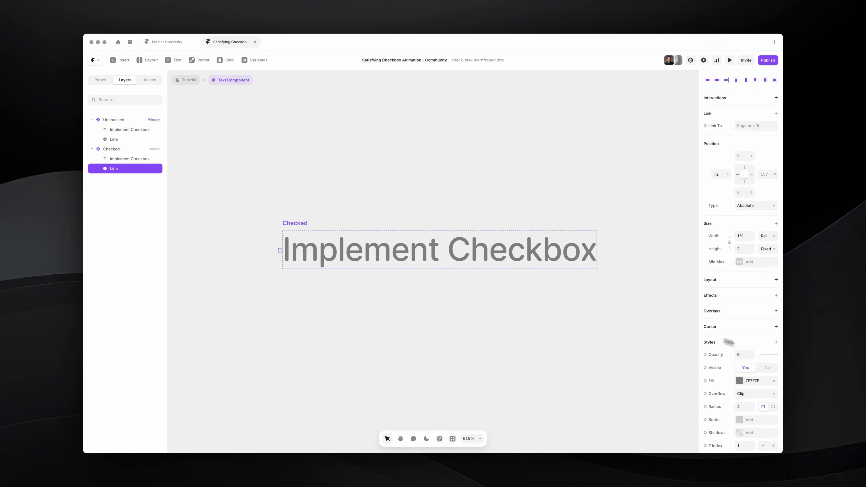
pyautogui.moveTo(760, 357); pyautogui.dragTo(778, 354)
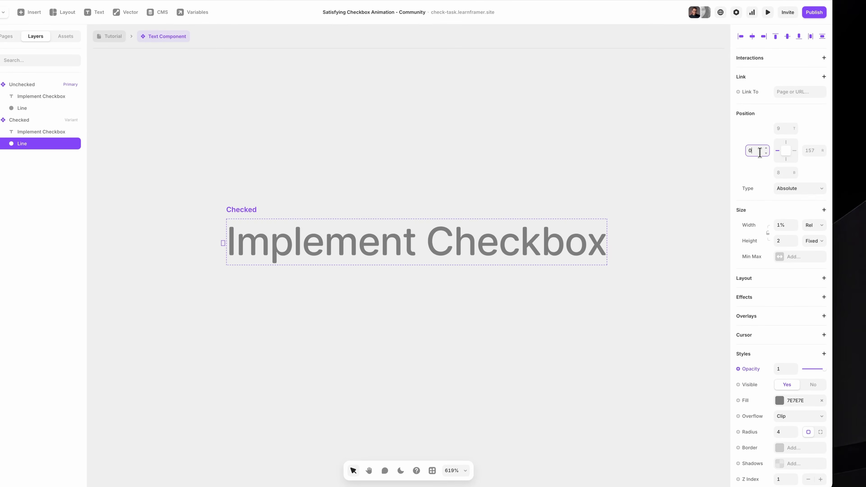
# - Try different left offsets for the Checked variant's Line against the label's edge, and set the offset to 0
pyautogui.scroll(5, 227, 243)
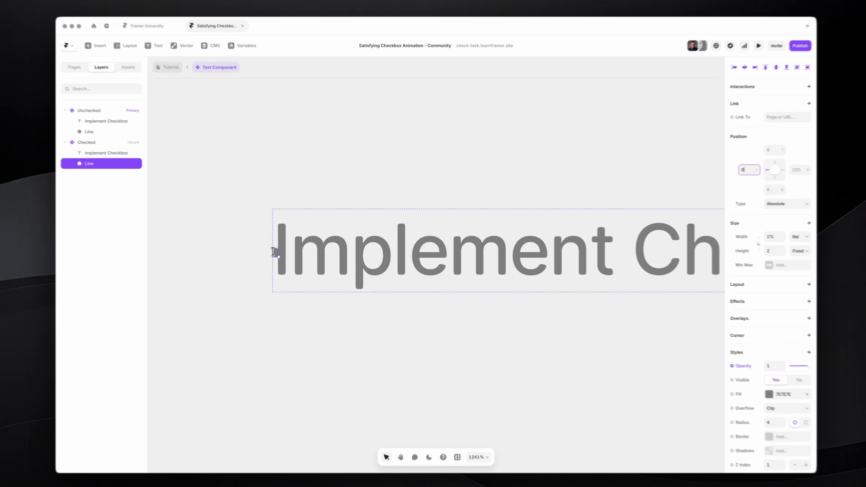
pyautogui.press('Left')
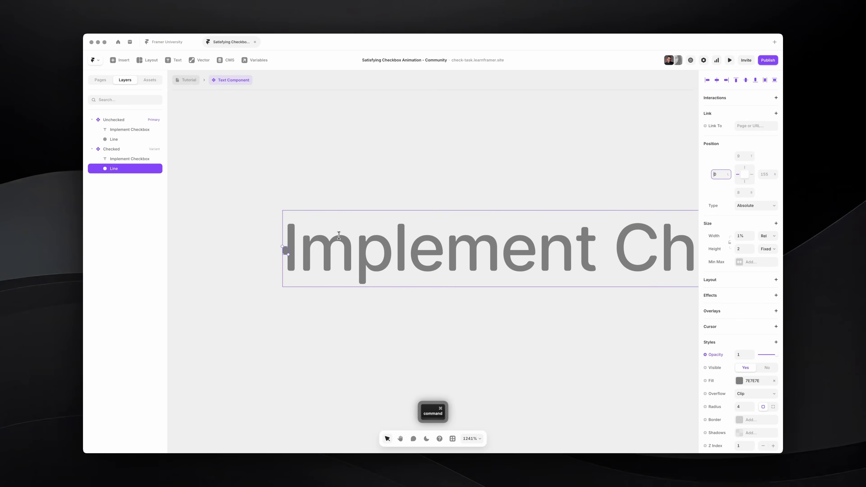
pyautogui.press('Escape')
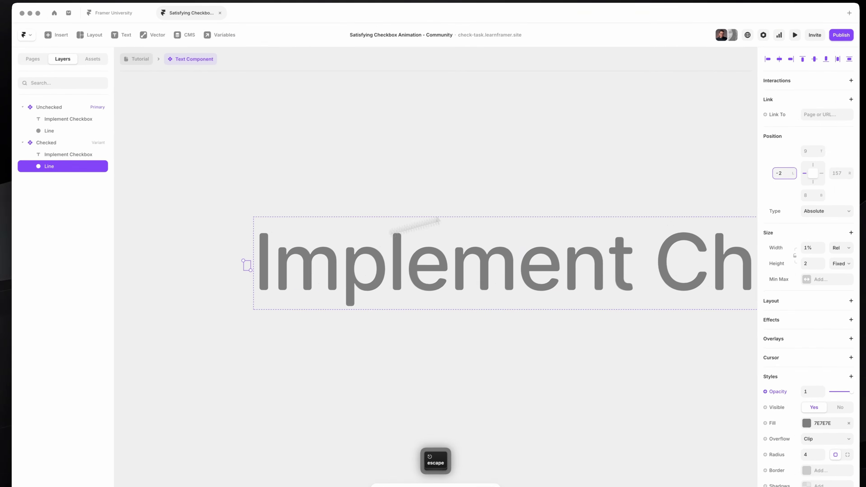
pyautogui.press('Down')
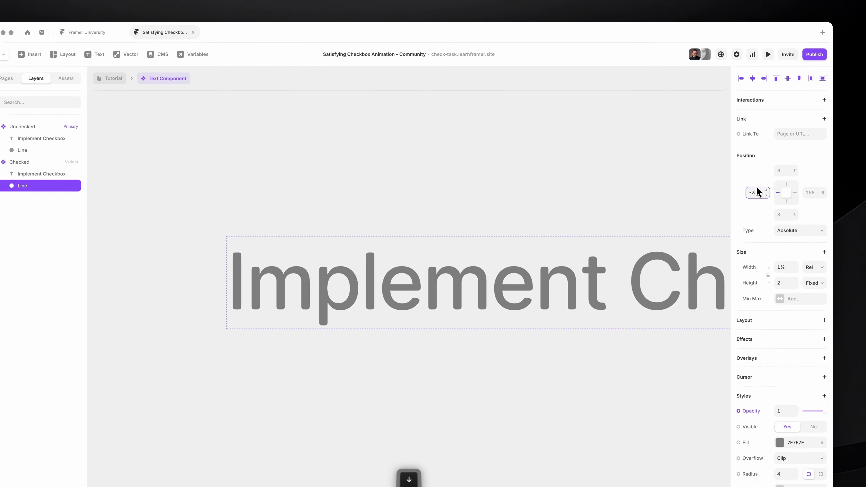
pyautogui.write('0')
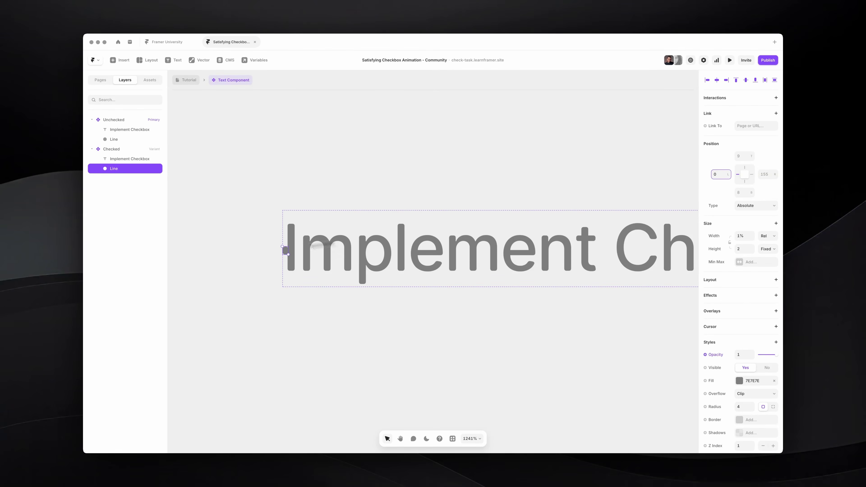
# - Set the Checked variant's Line to a relative width of 100% so it strikes through the whole label
pyautogui.scroll(-5, 561, 242)
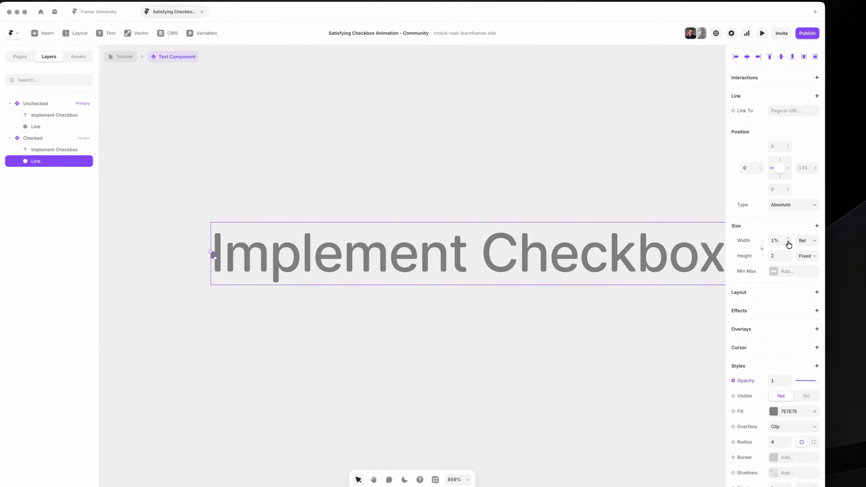
pyautogui.moveTo(752, 239); pyautogui.dragTo(750, 216)
pyautogui.hscroll(2, 627, 251)
pyautogui.hscroll(2, 644, 260)
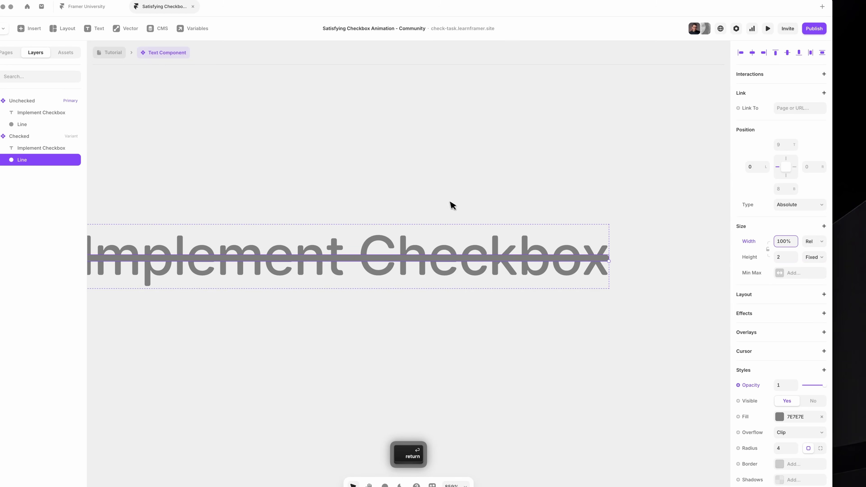
pyautogui.scroll(-6, 454, 204)
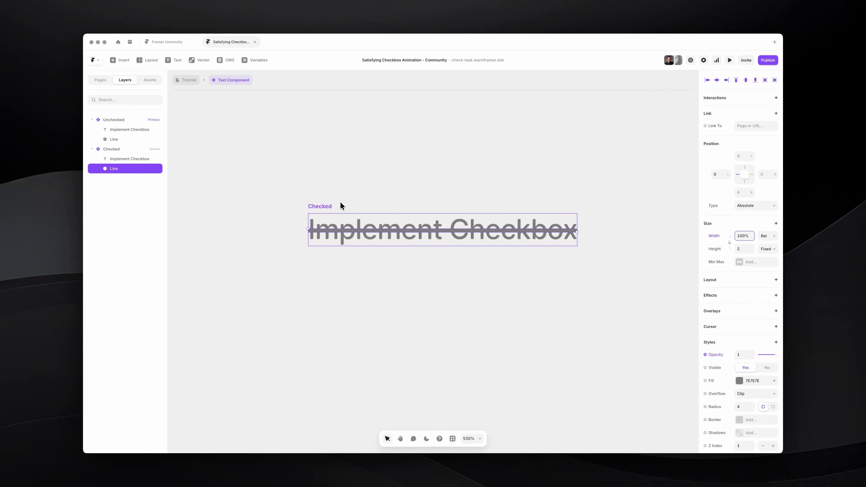
# - Set the bounce of the Unchecked variant's spring transition to 0
pyautogui.click(331, 205)
pyautogui.scroll(-3, 327, 204)
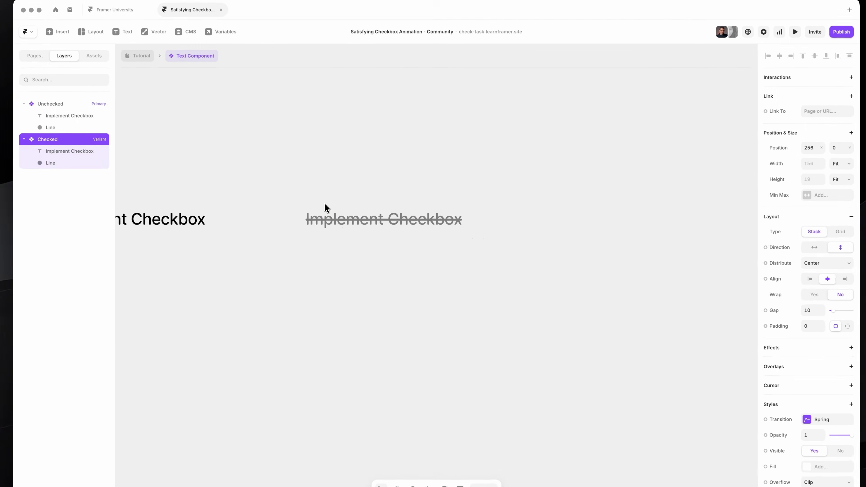
pyautogui.hscroll(-3, 327, 204)
pyautogui.click(234, 204)
pyautogui.hscroll(-3, 234, 204)
pyautogui.scroll(2, 290, 196)
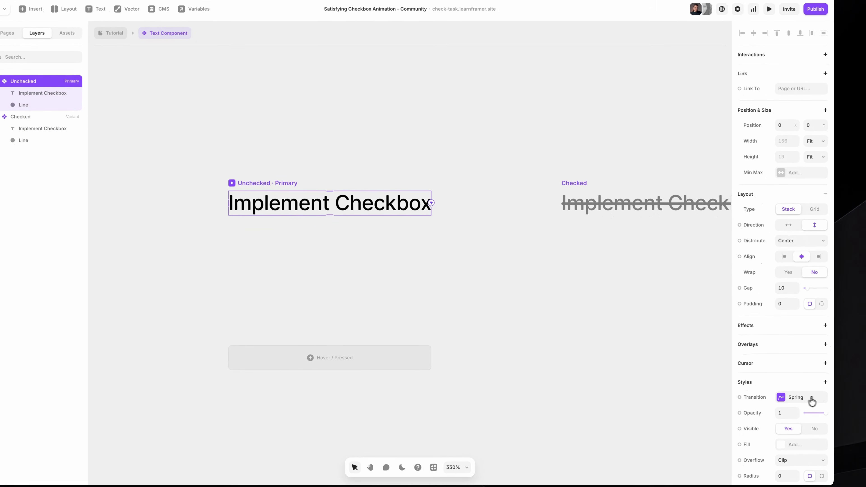
pyautogui.click(803, 398)
pyautogui.moveTo(680, 322); pyautogui.dragTo(634, 131)
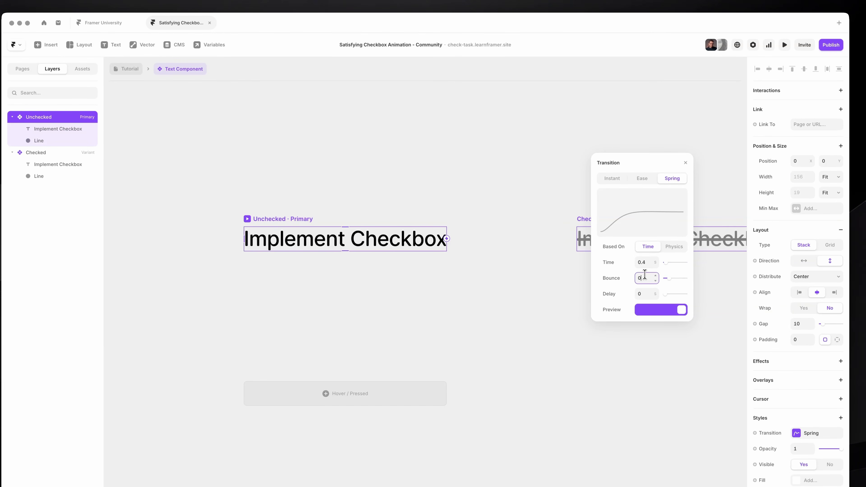
pyautogui.click(348, 125)
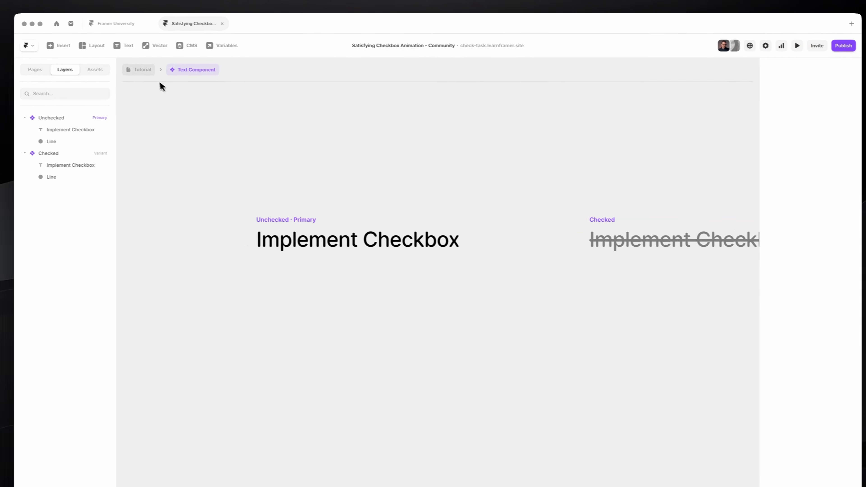
# - Leave the text component for the Tutorial page and select the stack that holds the checkbox and its label
pyautogui.click(354, 228)
pyautogui.click(624, 240)
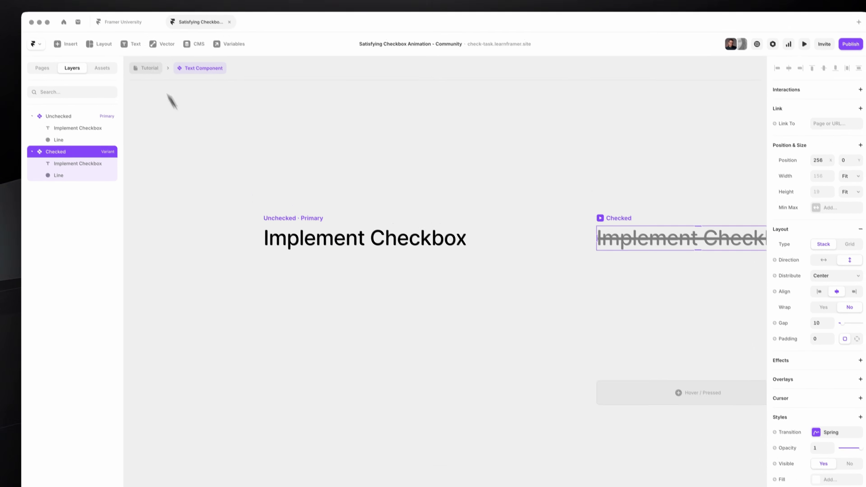
pyautogui.click(147, 65)
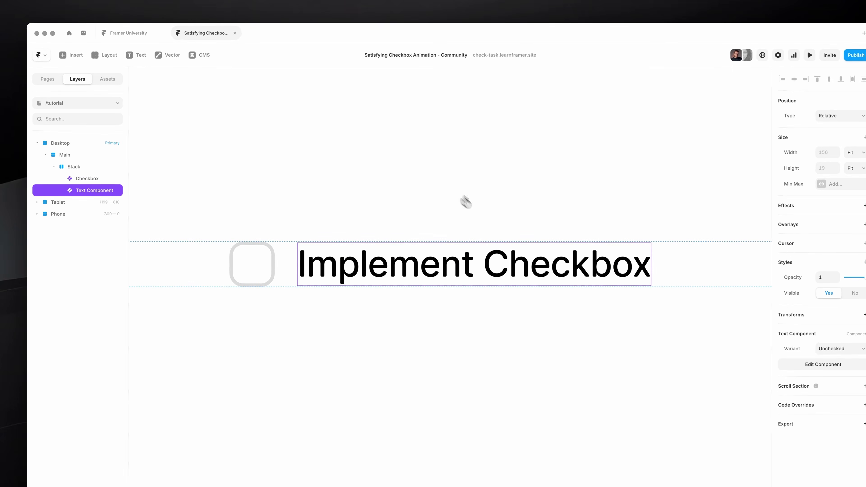
pyautogui.click(286, 255)
pyautogui.hscroll(-2, 285, 254)
pyautogui.hscroll(-1, 280, 264)
pyautogui.scroll(2, 364, 265)
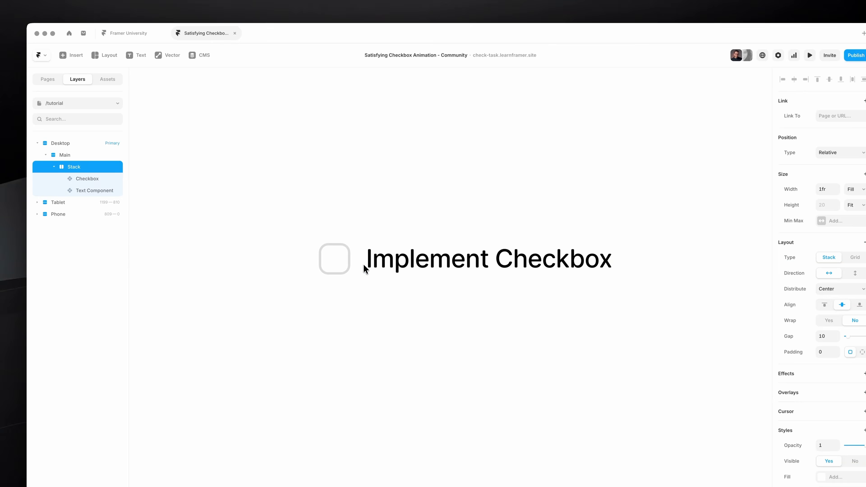
# - Rename the stack containing the Checkbox and Text Component as "Checkbox Animation"
pyautogui.click(96, 180)
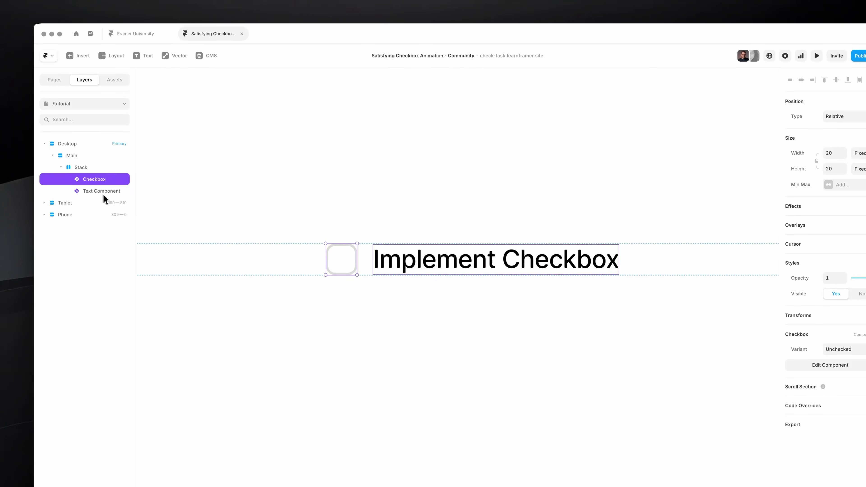
pyautogui.click(103, 194)
pyautogui.click(104, 180)
pyautogui.click(104, 189)
pyautogui.click(103, 179)
pyautogui.click(98, 168)
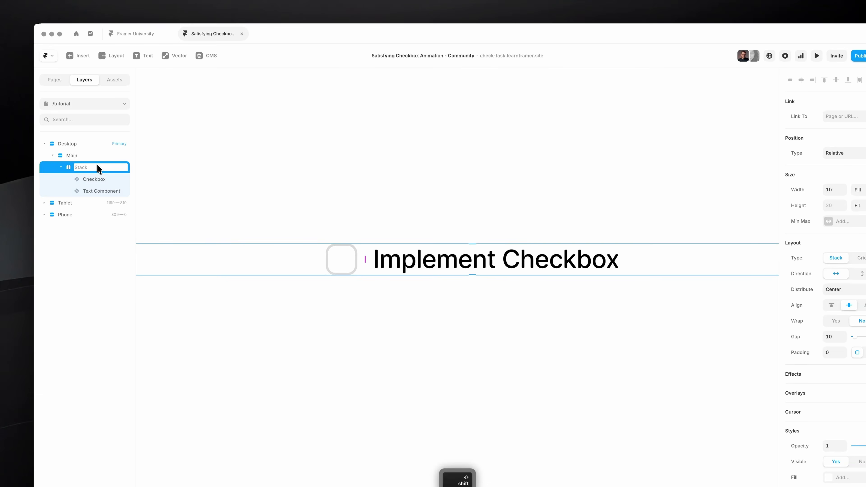
pyautogui.write('Checkbox Animation')
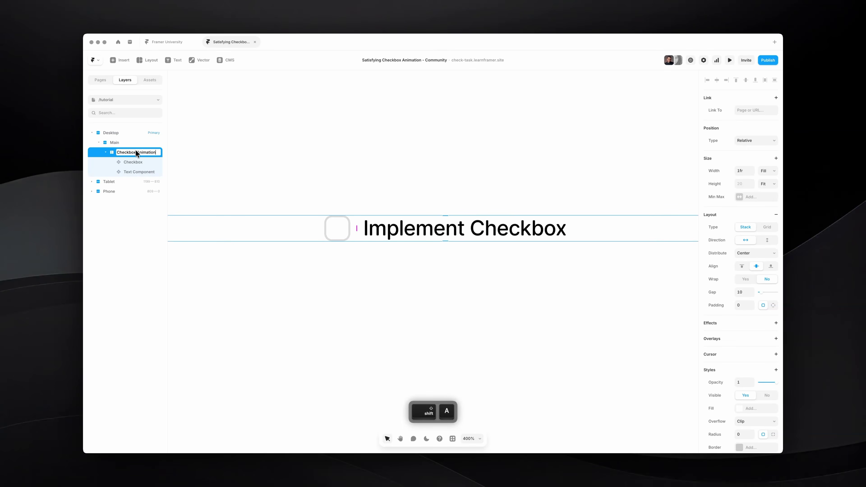
pyautogui.press('Return')
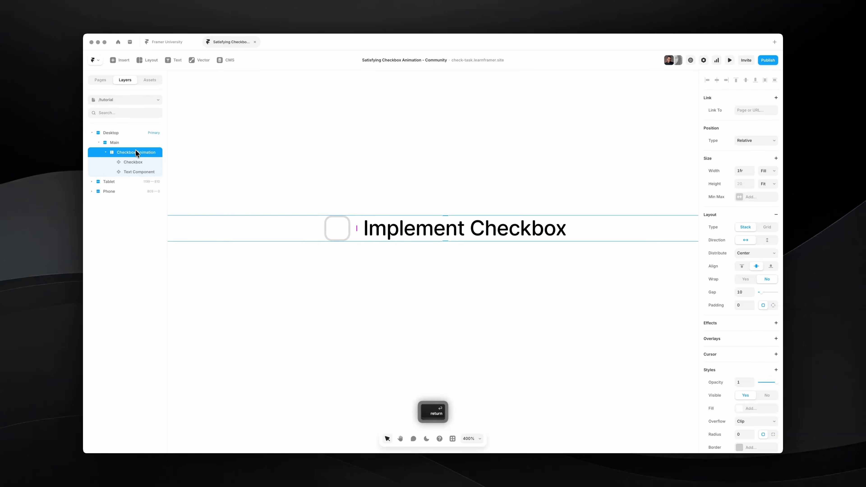
# - Set the Checkbox Animation stack's width to fit its content and reduce its gap to 8
pyautogui.click(768, 171)
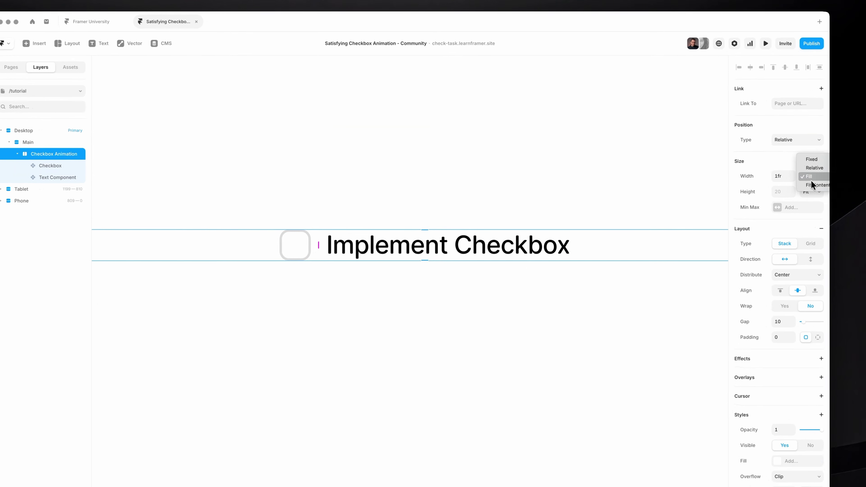
pyautogui.click(768, 178)
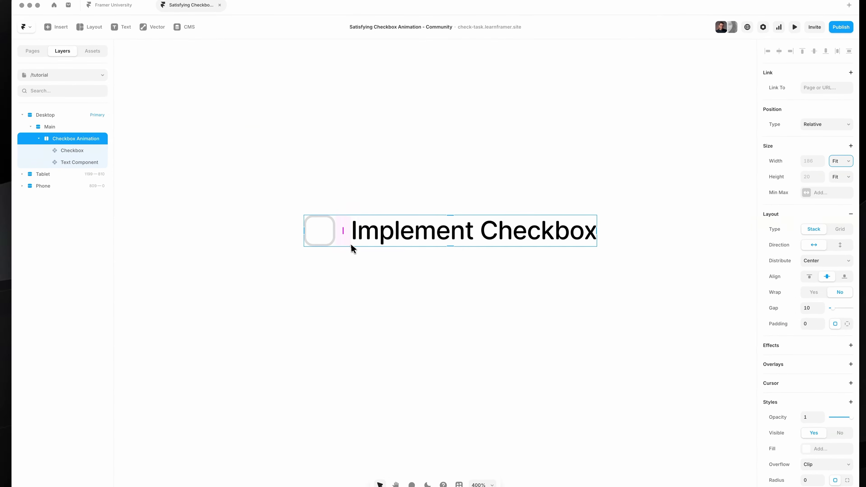
pyautogui.moveTo(342, 232); pyautogui.dragTo(341, 235)
pyautogui.click(345, 277)
pyautogui.scroll(-5, 345, 277)
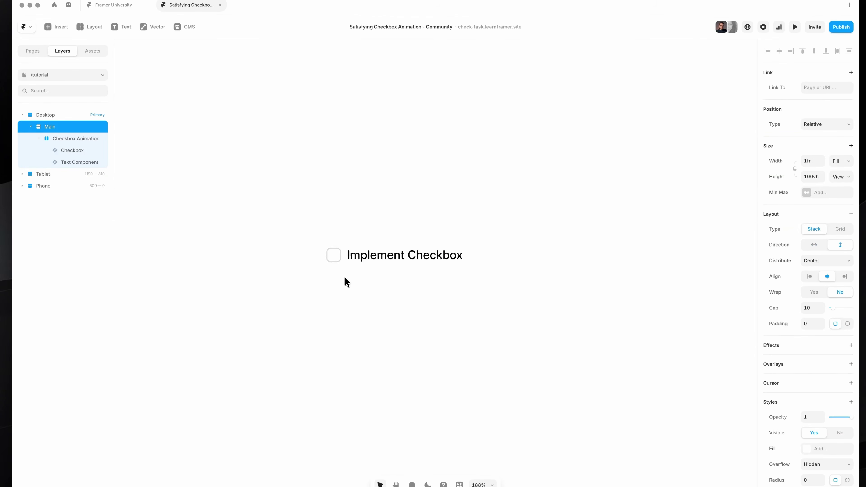
pyautogui.scroll(-2, 345, 277)
pyautogui.scroll(8, 345, 277)
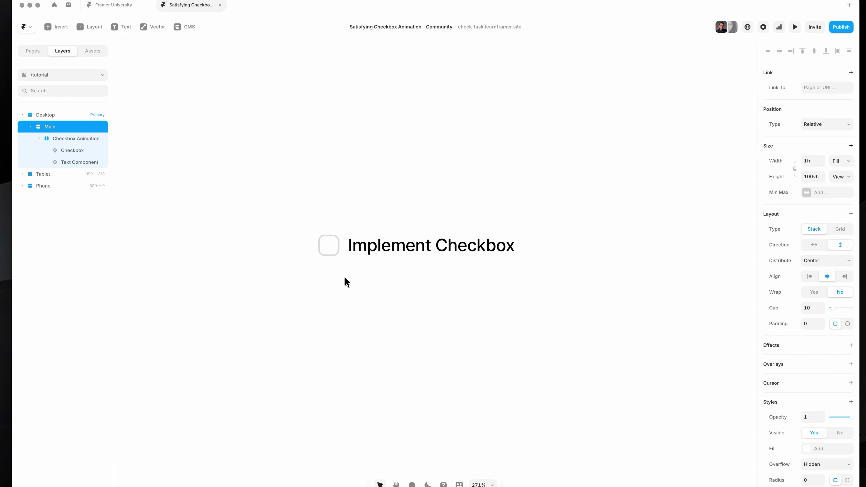
# - Turn the Checkbox Animation stack into a component named "Checkbox Animation" and select its primary variant
pyautogui.click(347, 240)
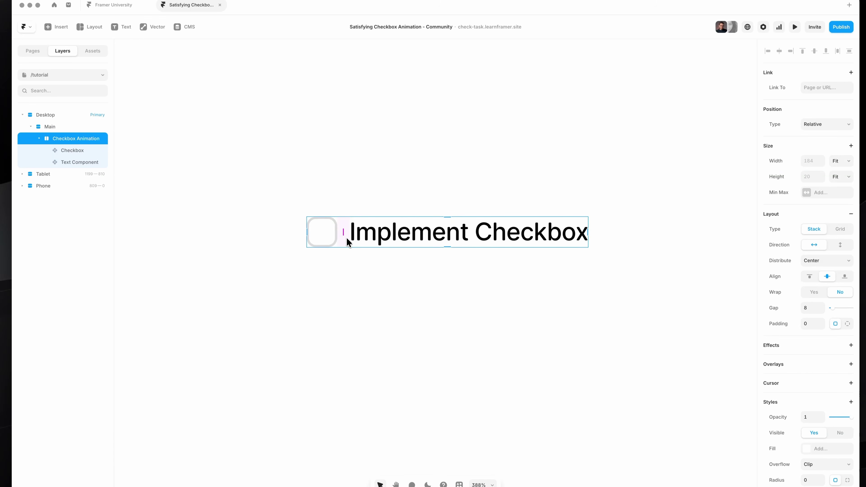
pyautogui.rightClick(346, 236)
pyautogui.click(367, 249)
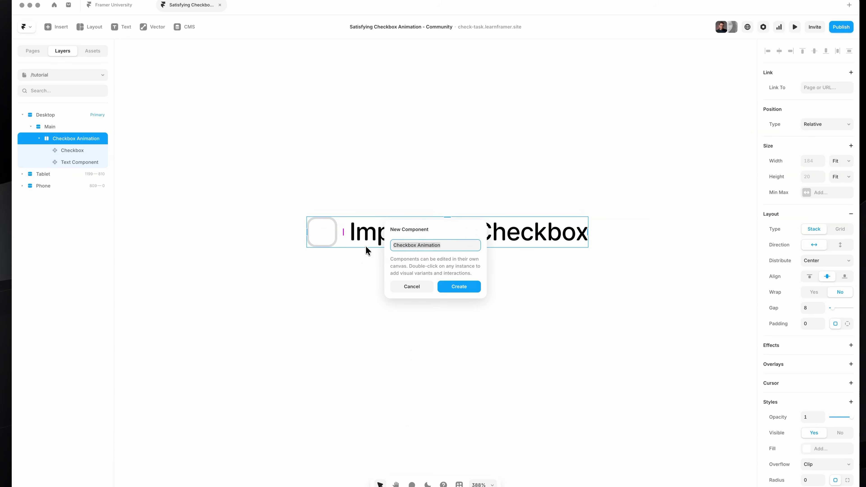
pyautogui.click(449, 287)
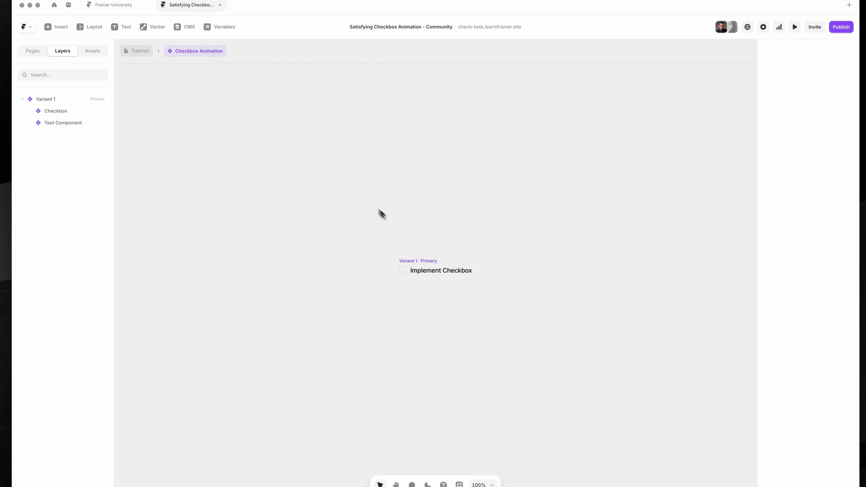
pyautogui.scroll(5, 437, 267)
pyautogui.click(368, 196)
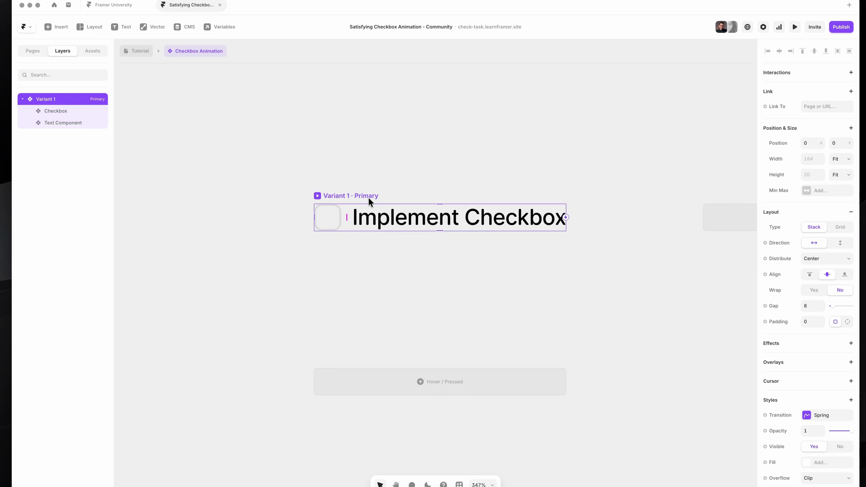
# - Preview the Checkbox Animation component and return to editing it
pyautogui.press('super+Tab')
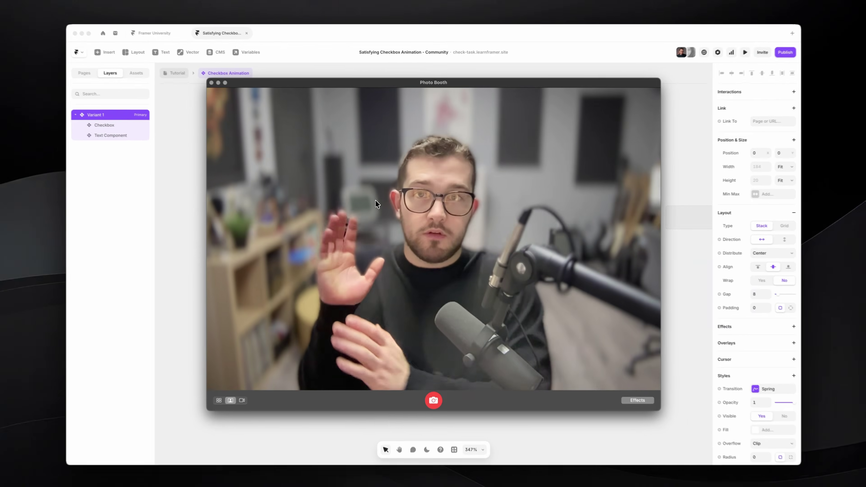
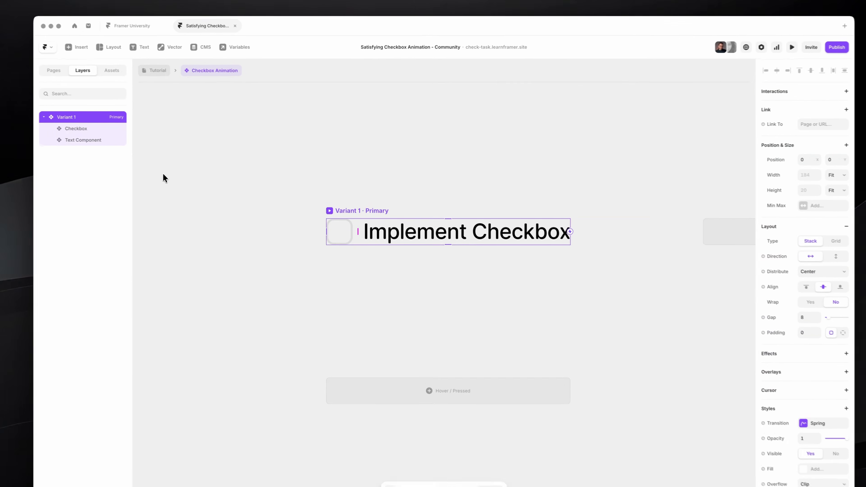
pyautogui.press('super+p')
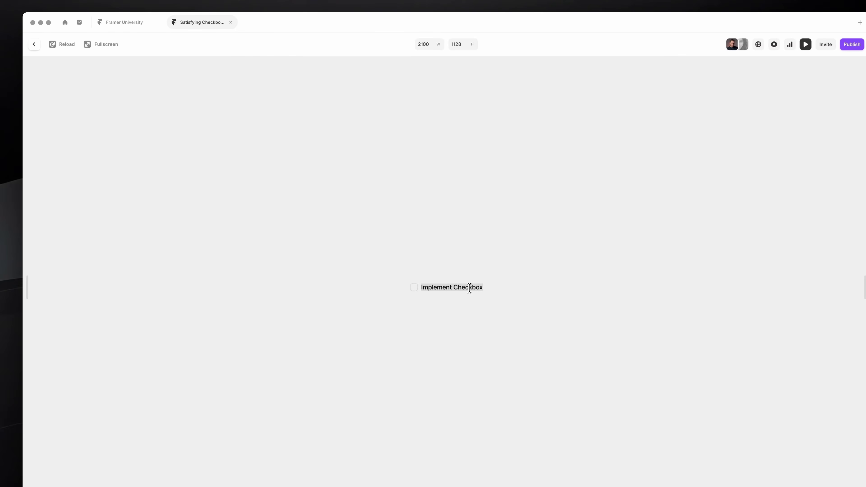
pyautogui.press('super+p')
# - Rename the Checkbox Animation component's primary variant as "Unchecked"
pyautogui.click(366, 211)
pyautogui.press('super+r')
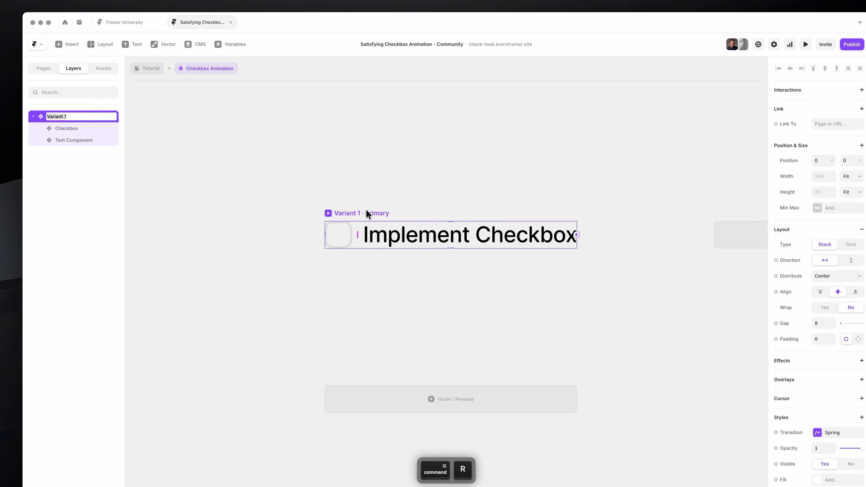
pyautogui.write('Unchecked')
pyautogui.press('Return')
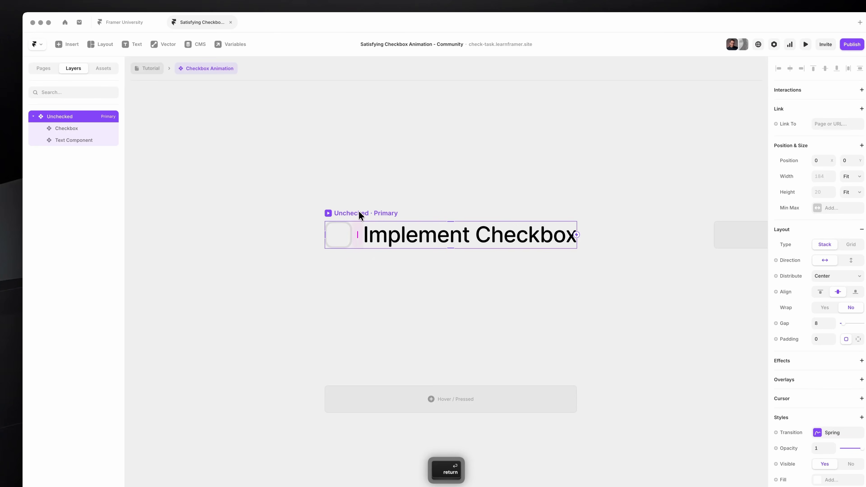
# - Add a second variant to the Checkbox Animation component and name it "Checked"
pyautogui.click(581, 232)
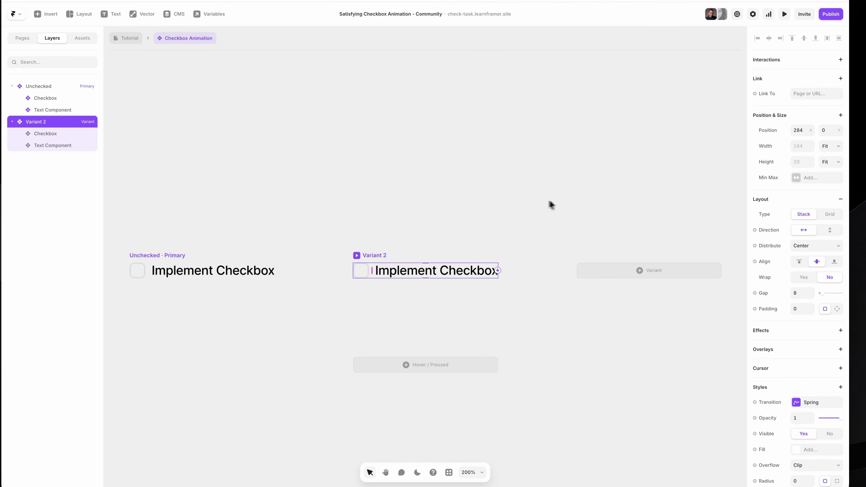
pyautogui.press('super+r')
pyautogui.write('Checked')
pyautogui.press('Return')
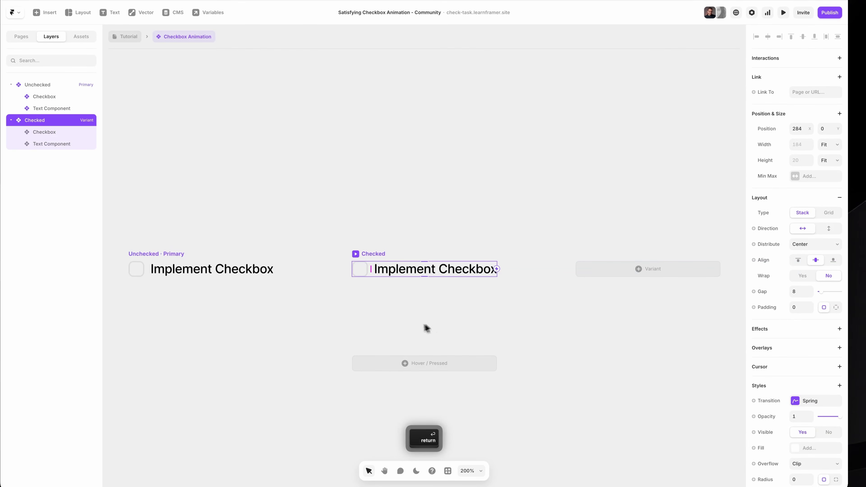
# - Switch the Checkbox instance inside the Checked variant to its Checked state
pyautogui.scroll(5, 393, 294)
pyautogui.scroll(-1, 334, 247)
pyautogui.keyDown('super'); pyautogui.click(335, 245); pyautogui.keyUp('super')
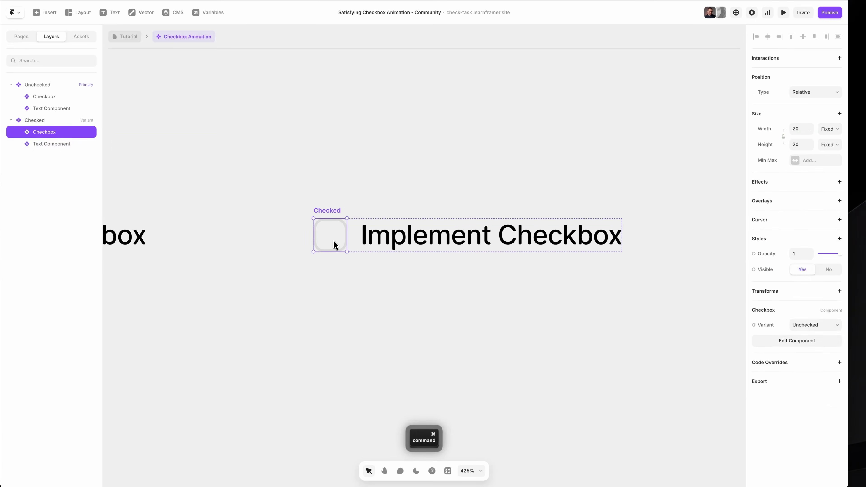
pyautogui.click(814, 325)
pyautogui.click(813, 334)
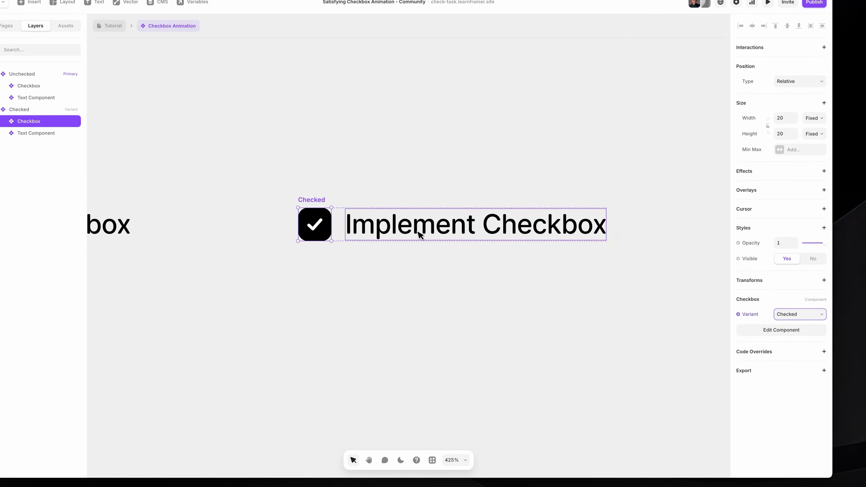
# - Switch the Text Component instance inside the Checked variant to its own Checked variant
pyautogui.click(420, 234)
pyautogui.click(798, 314)
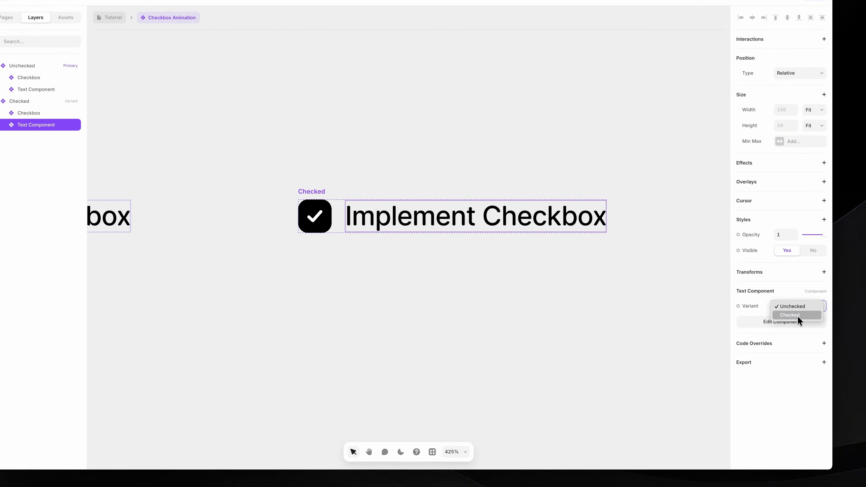
pyautogui.click(798, 315)
pyautogui.click(570, 288)
pyautogui.scroll(-2, 494, 284)
pyautogui.scroll(-2, 472, 283)
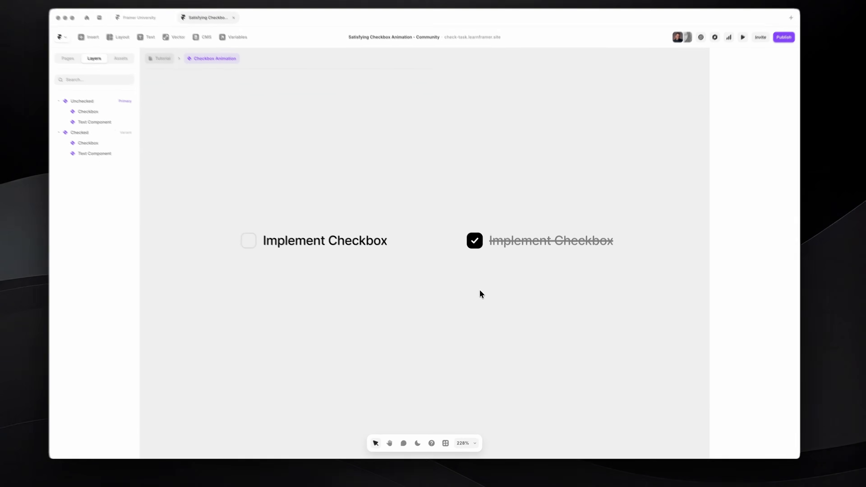
pyautogui.press('super+Tab')
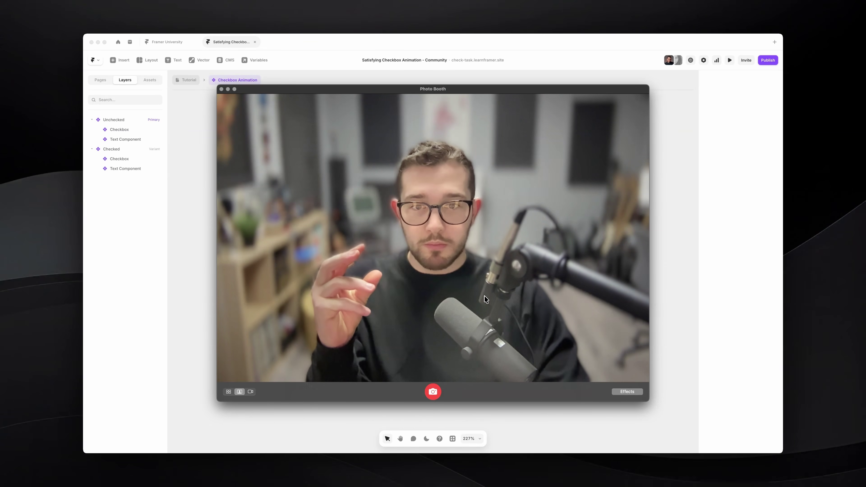
pyautogui.click(208, 241)
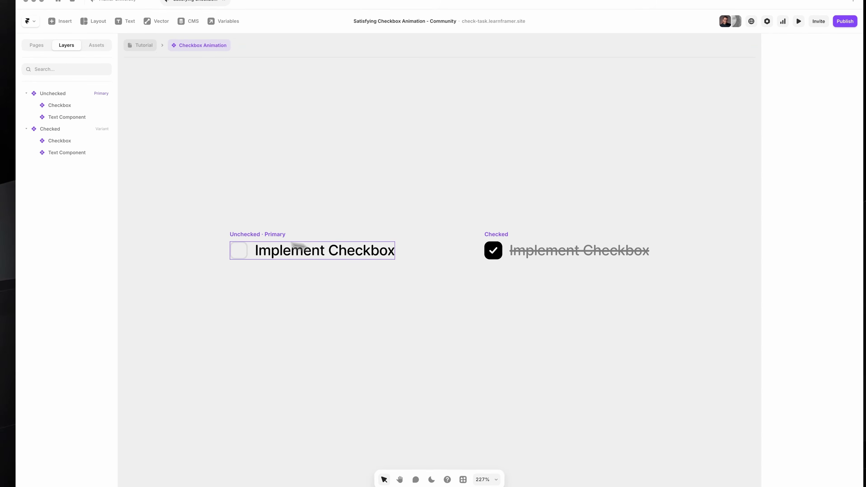
# - Check which variants are assigned to the Checkbox and Text Component instances inside the Checked variant
pyautogui.click(236, 235)
pyautogui.click(504, 232)
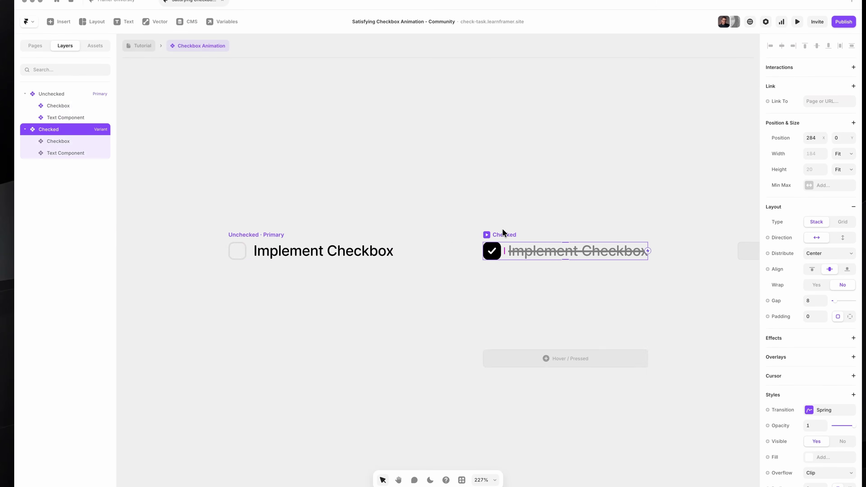
pyautogui.hscroll(3, 502, 229)
pyautogui.scroll(5, 464, 253)
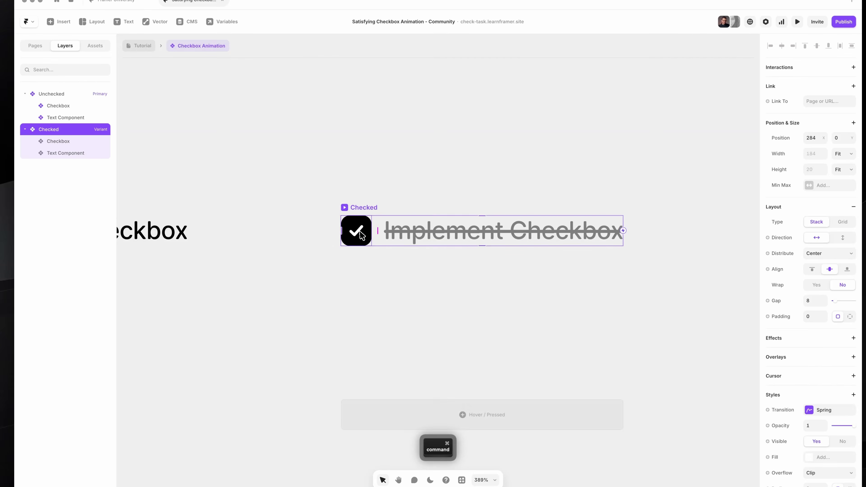
pyautogui.keyDown('super'); pyautogui.click(360, 233); pyautogui.keyUp('super')
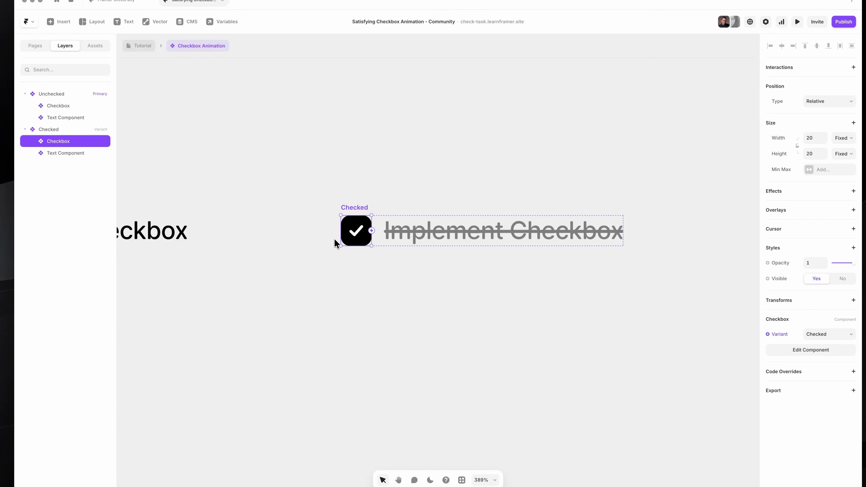
pyautogui.click(825, 335)
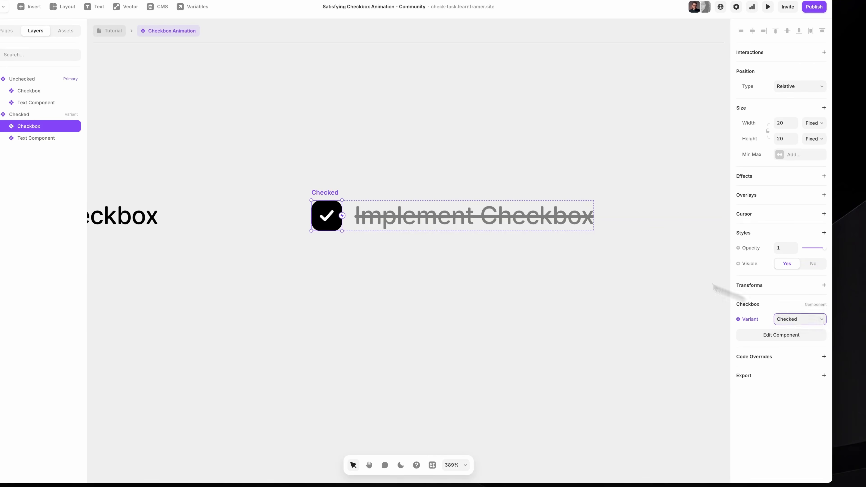
pyautogui.keyDown('super'); pyautogui.click(462, 212); pyautogui.keyUp('super')
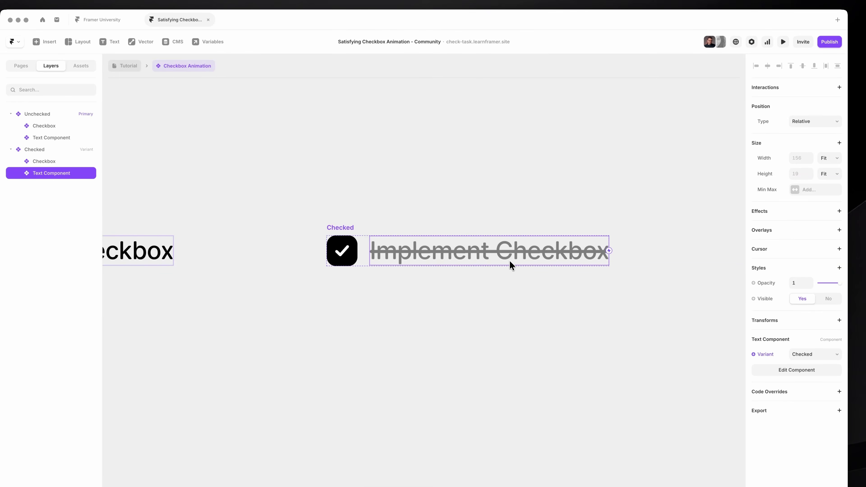
pyautogui.click(400, 171)
pyautogui.hotkey('shift', '1')
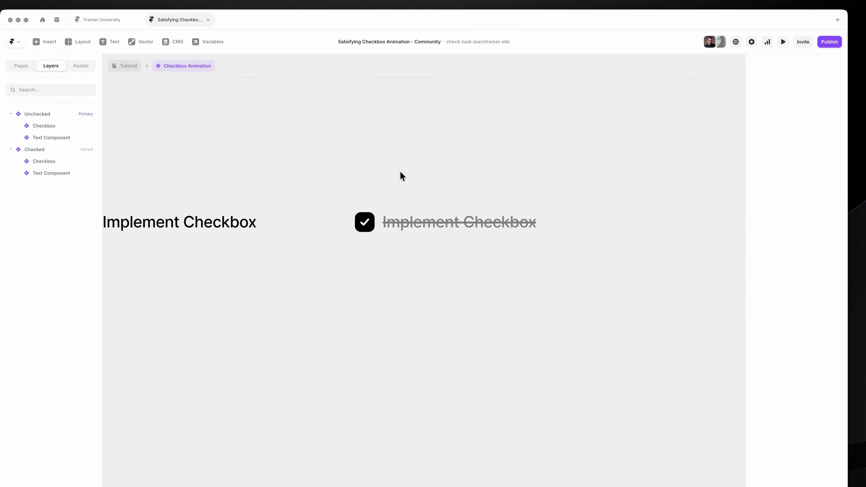
# - Set the bounce of the Unchecked primary variant's Spring transition to 0
pyautogui.click(334, 207)
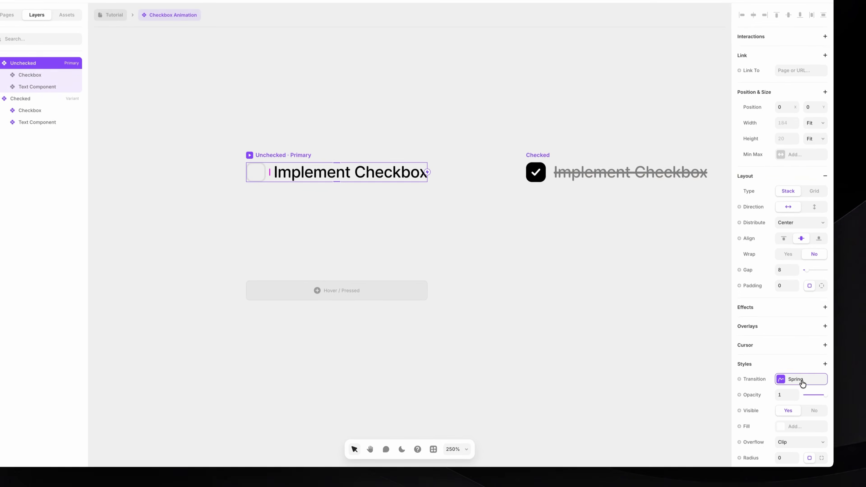
pyautogui.click(808, 429)
pyautogui.click(691, 468)
pyautogui.write('0')
pyautogui.press('Return')
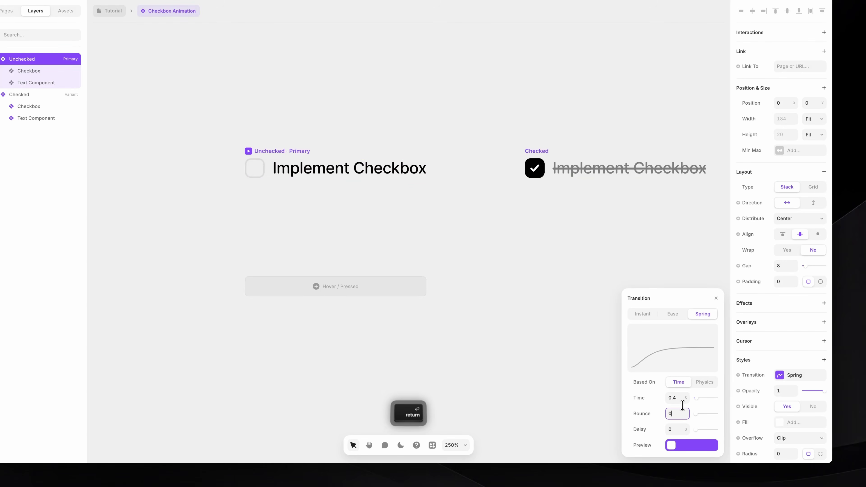
pyautogui.click(661, 208)
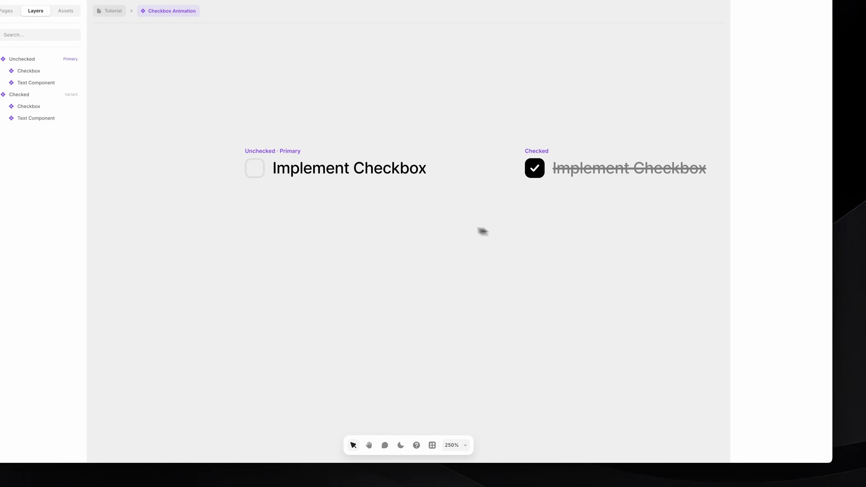
pyautogui.press('super+Tab')
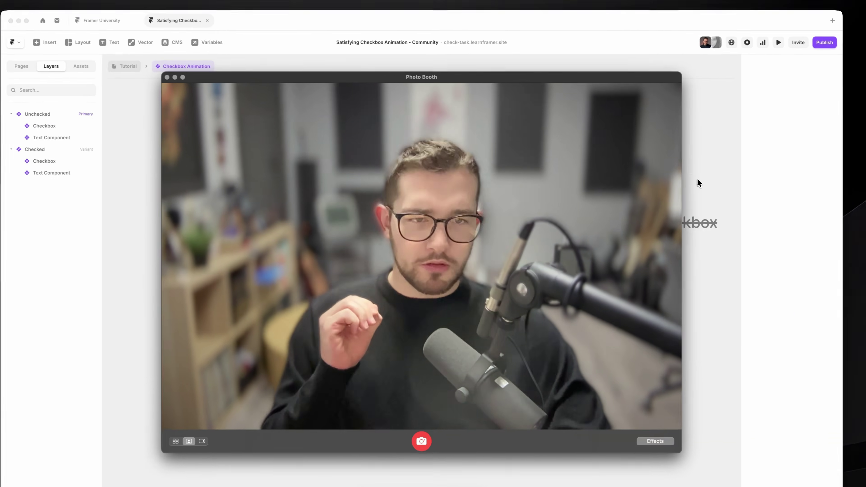
pyautogui.press('super+Tab')
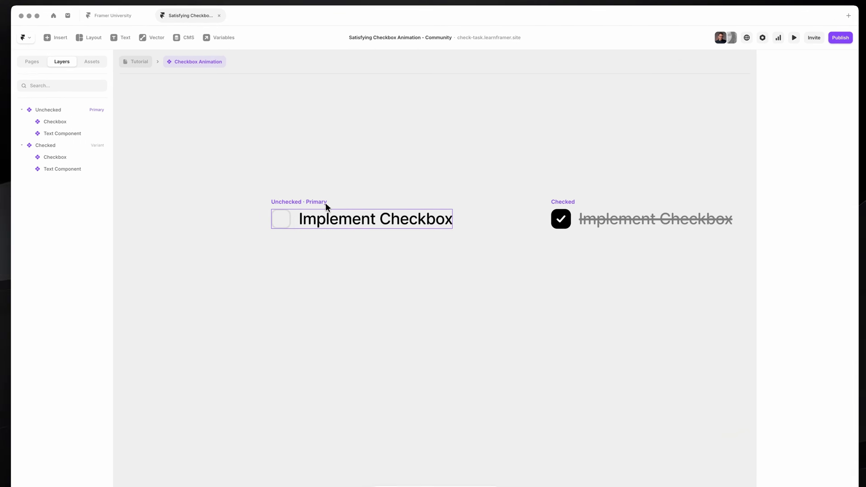
# - Connect the Unchecked variant to the Checked variant with a Click interaction
pyautogui.click(315, 208)
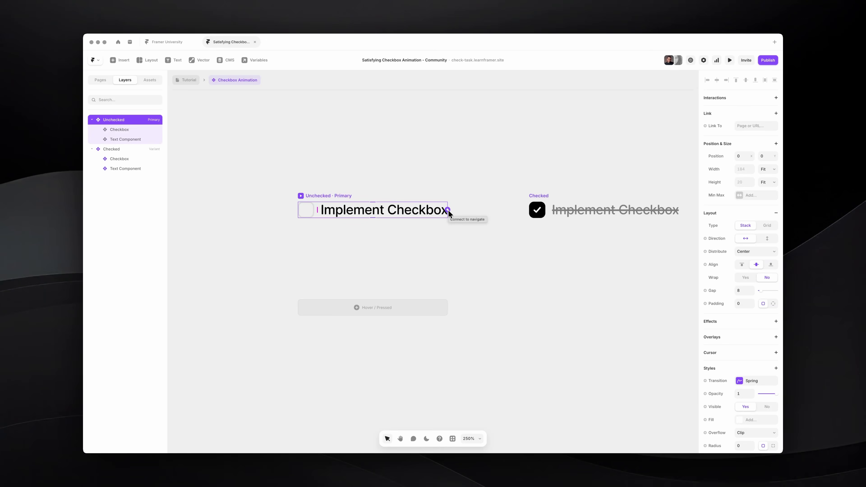
pyautogui.moveTo(446, 213); pyautogui.dragTo(557, 213)
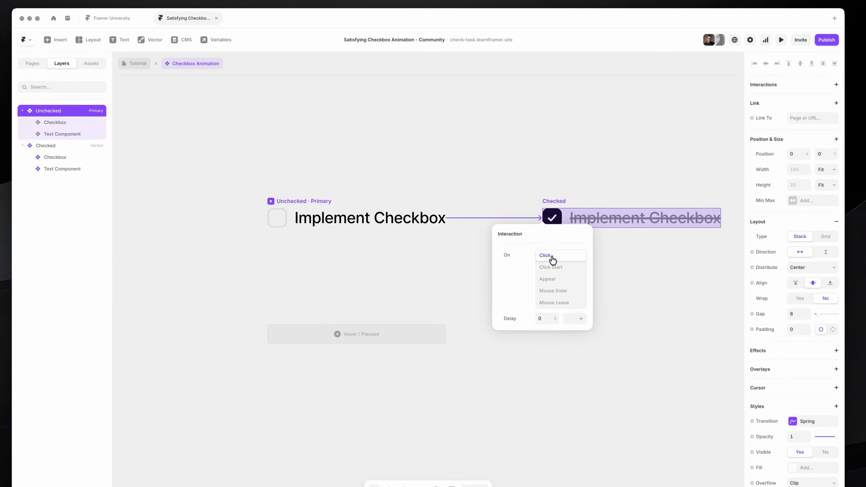
pyautogui.click(614, 256)
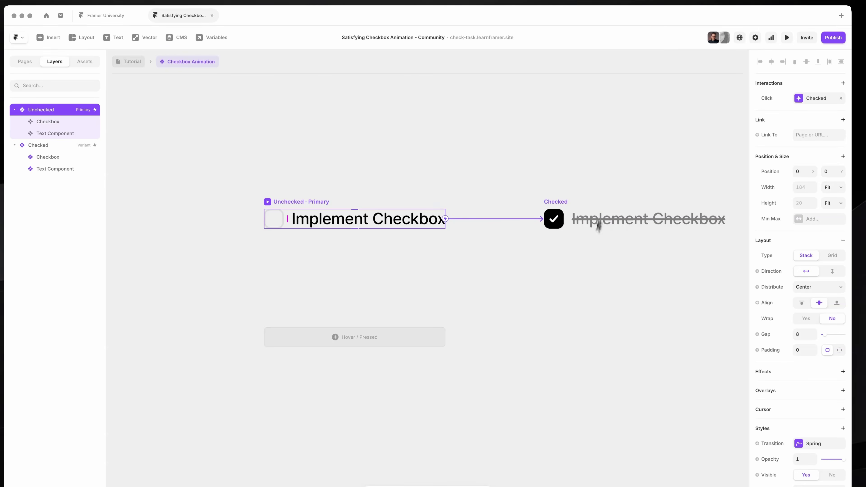
pyautogui.hscroll(2, 584, 245)
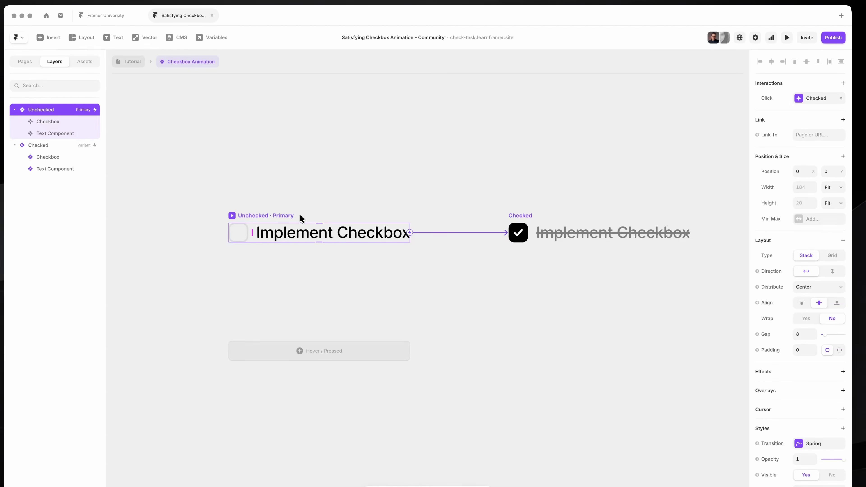
pyautogui.hscroll(1, 300, 214)
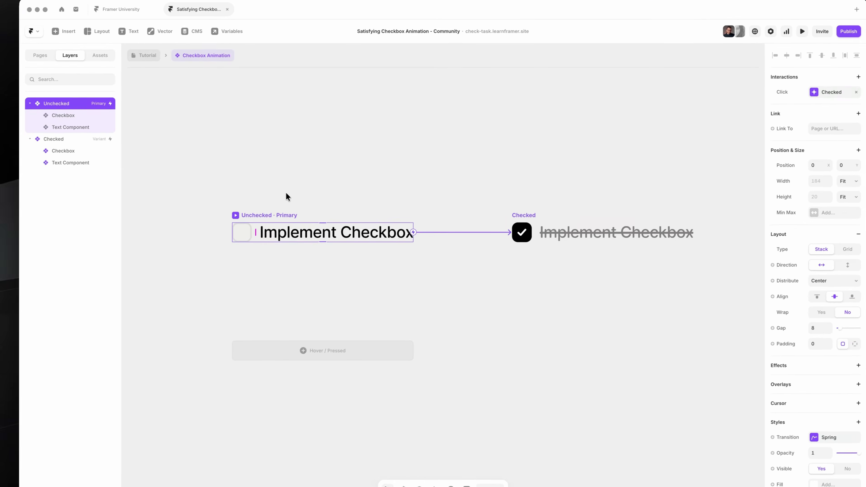
pyautogui.click(269, 199)
pyautogui.press('shift+super+4')
pyautogui.moveTo(226, 198); pyautogui.dragTo(653, 253)
pyautogui.press('space')
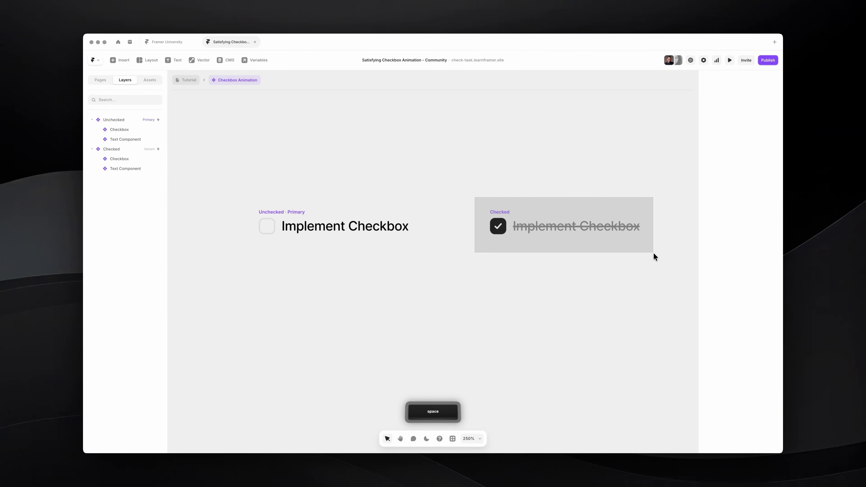
pyautogui.press('Escape')
# - Preview the component from its Unchecked variant, reload it, test the click interaction and return to the canvas
pyautogui.click(310, 217)
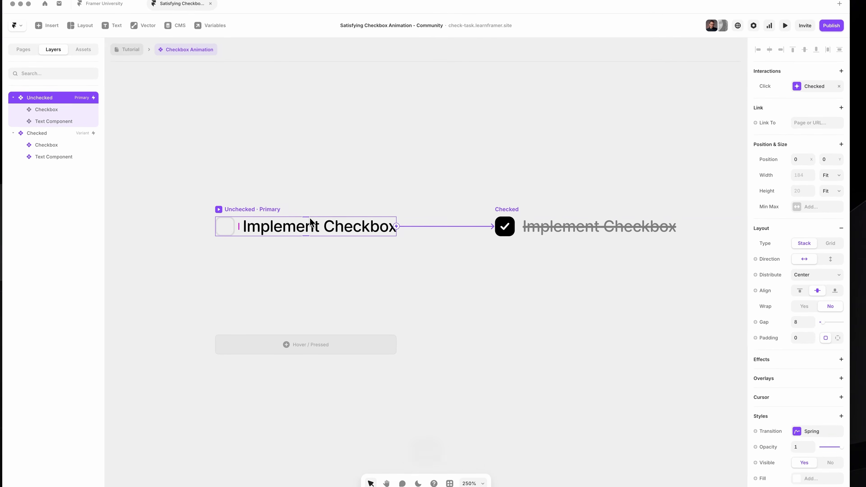
pyautogui.press('super+p')
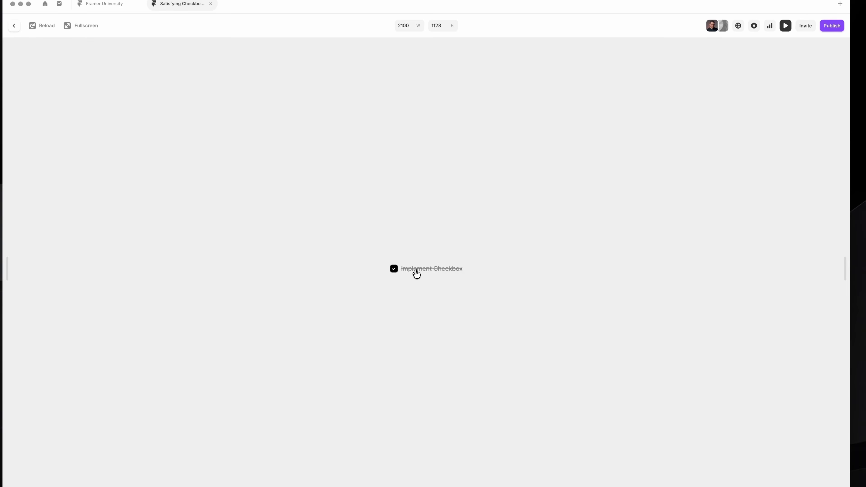
pyautogui.press('super+r')
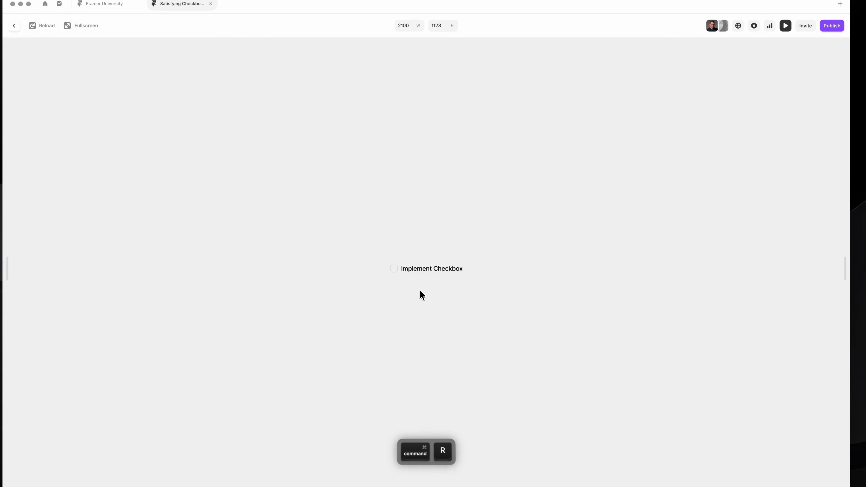
pyautogui.click(421, 273)
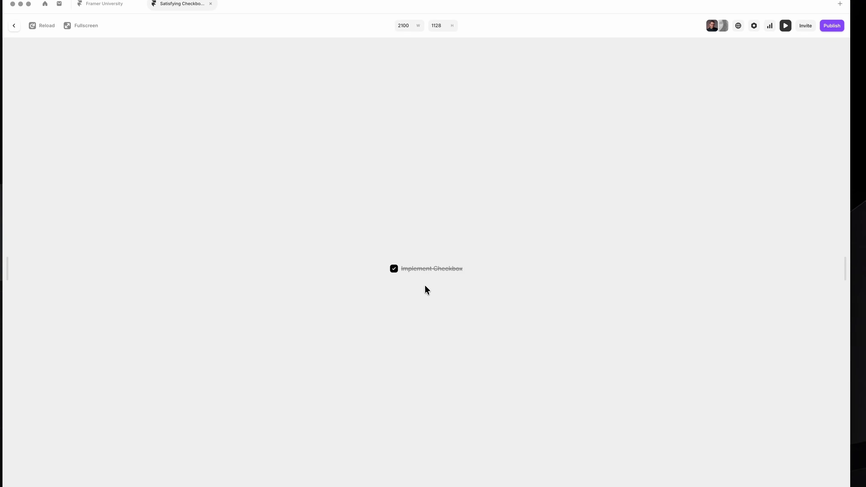
pyautogui.press('Escape')
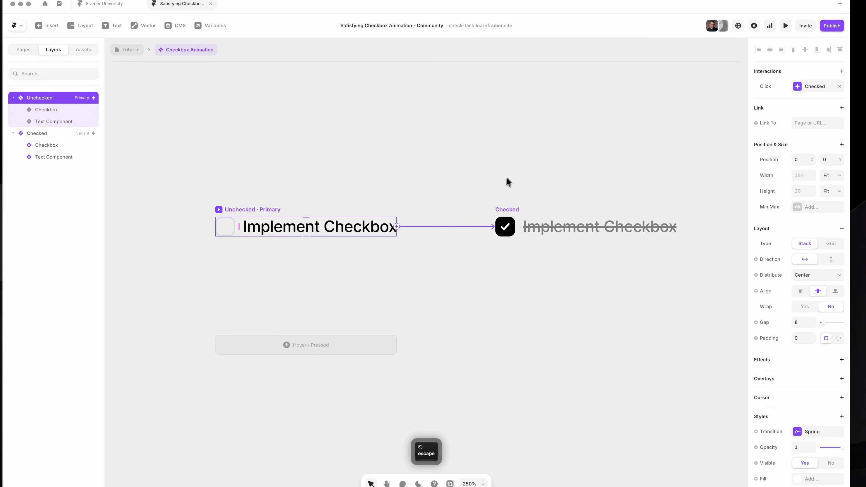
# - Connect the Checked variant back to the Unchecked variant with a Click interaction
pyautogui.click(509, 207)
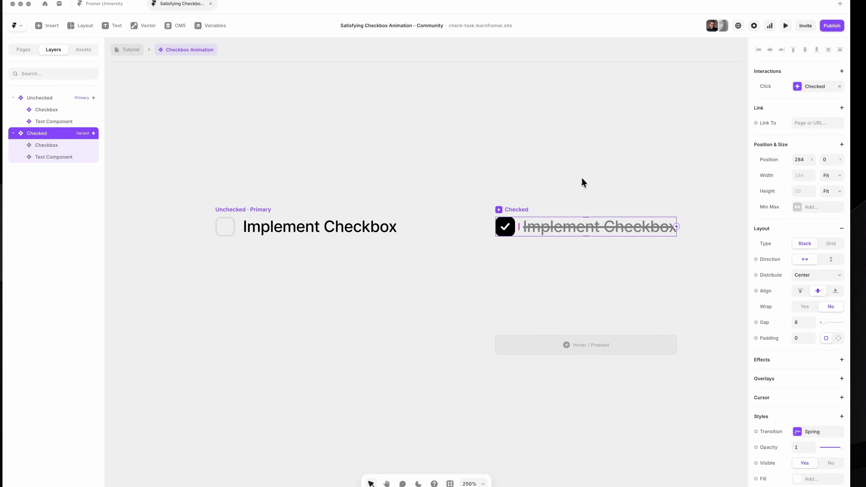
pyautogui.moveTo(676, 226); pyautogui.dragTo(309, 230)
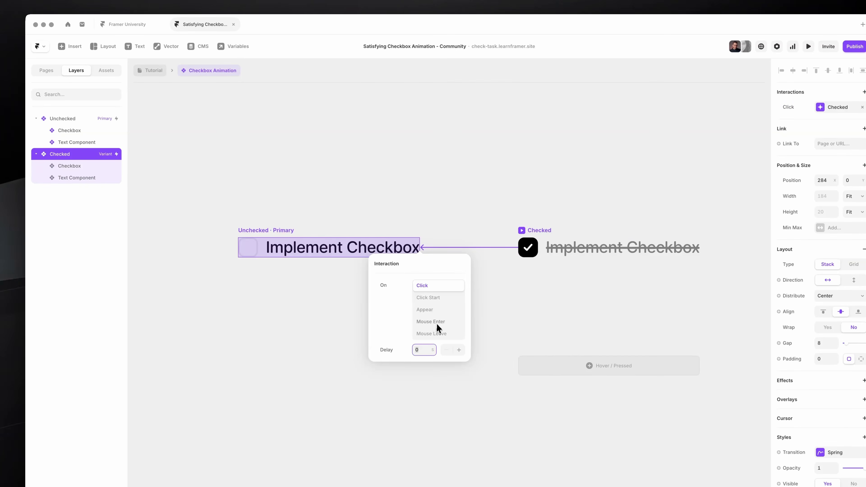
pyautogui.click(477, 225)
# - Return to the Tutorial page and enlarge the Checkbox Animation instance in the Desktop frame with a Scale transform
pyautogui.click(153, 70)
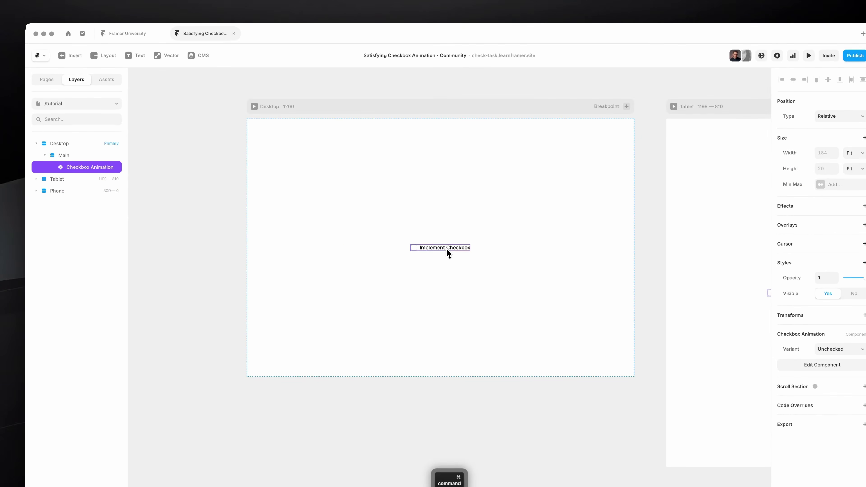
pyautogui.click(864, 315)
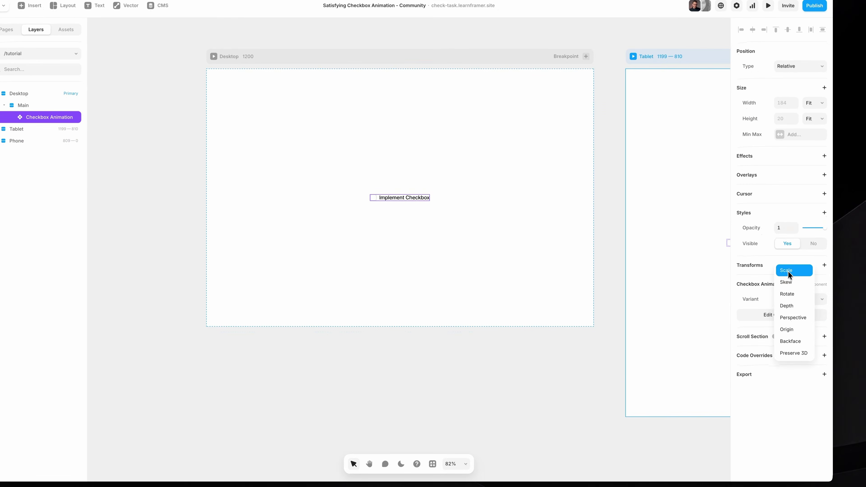
pyautogui.click(789, 273)
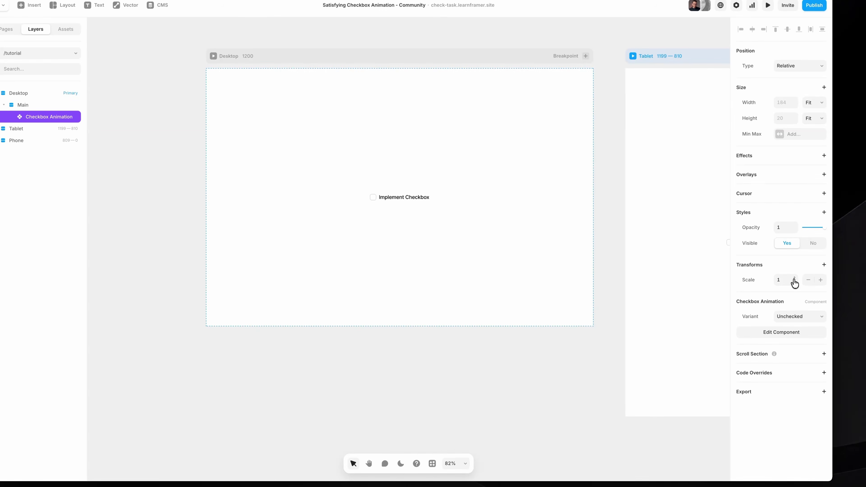
pyautogui.click(448, 350)
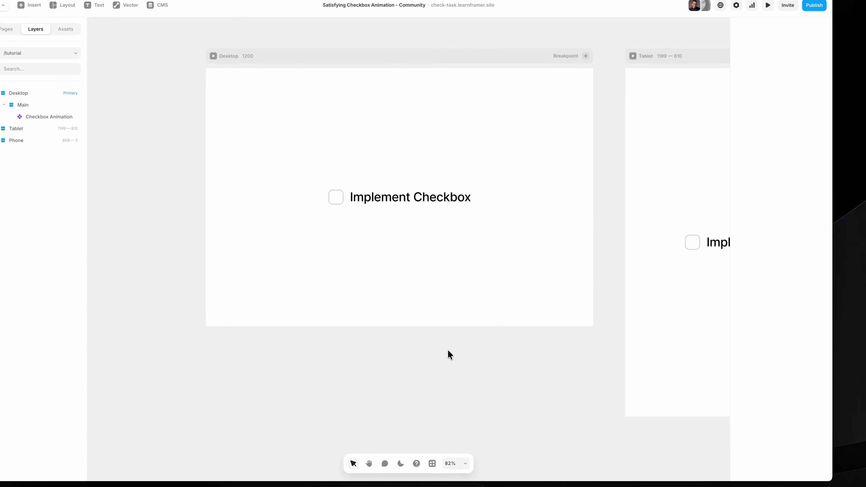
# - Preview the Tutorial page in fullscreen and toggle the Implement Checkbox item repeatedly to test its animation both ways
pyautogui.press('super+p')
pyautogui.click(64, 5)
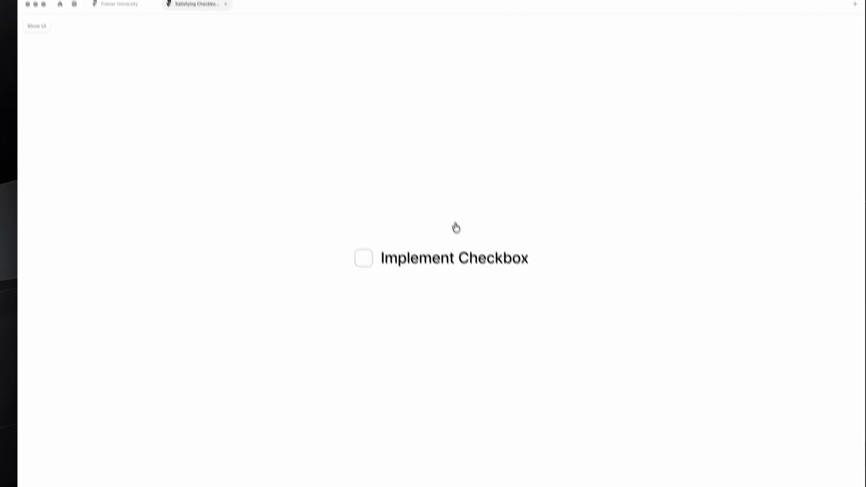
pyautogui.click(429, 263)
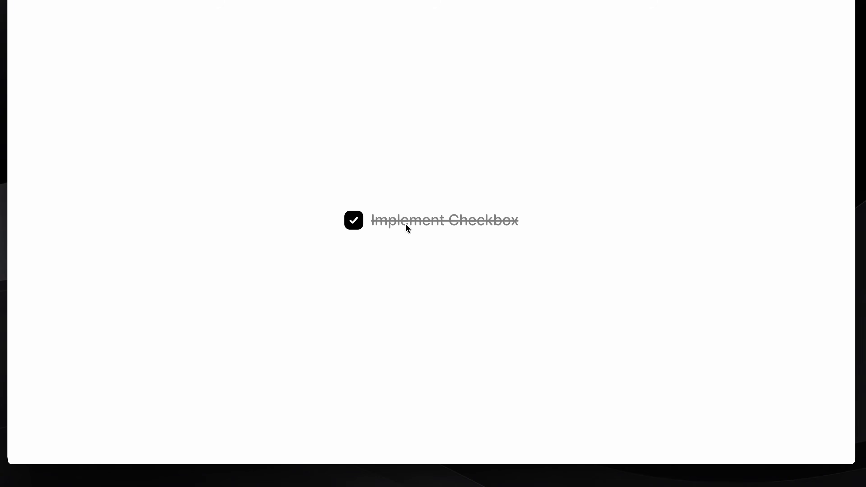
pyautogui.click(406, 228)
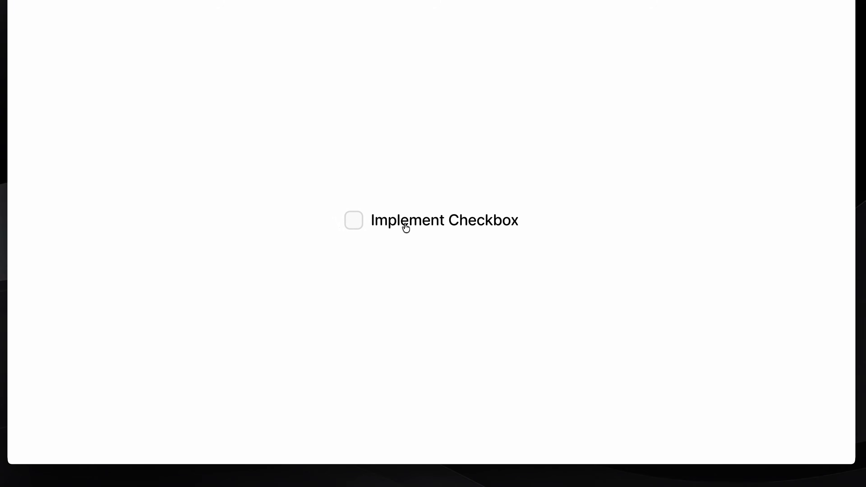
pyautogui.click(356, 223)
pyautogui.press('shift+super+4')
pyautogui.press('Escape')
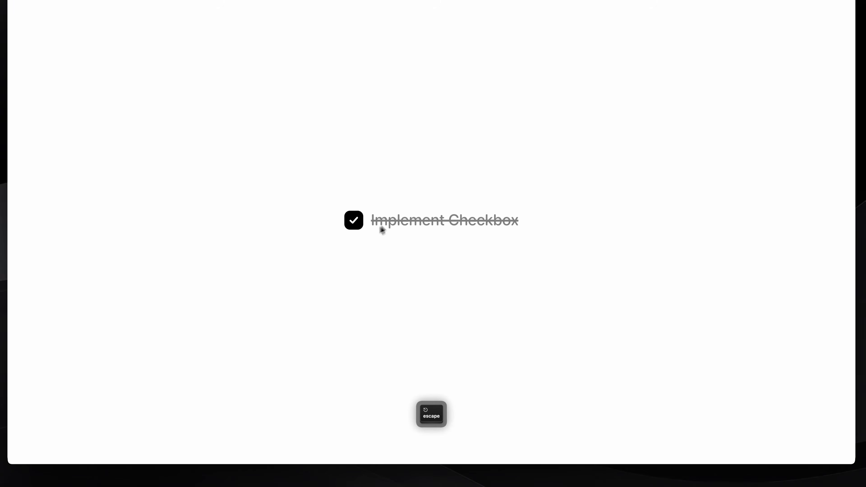
pyautogui.click(391, 223)
pyautogui.click(416, 222)
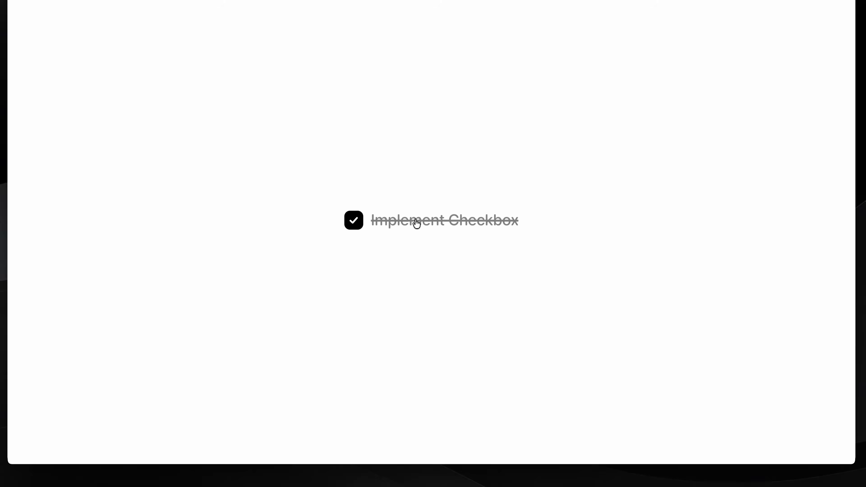
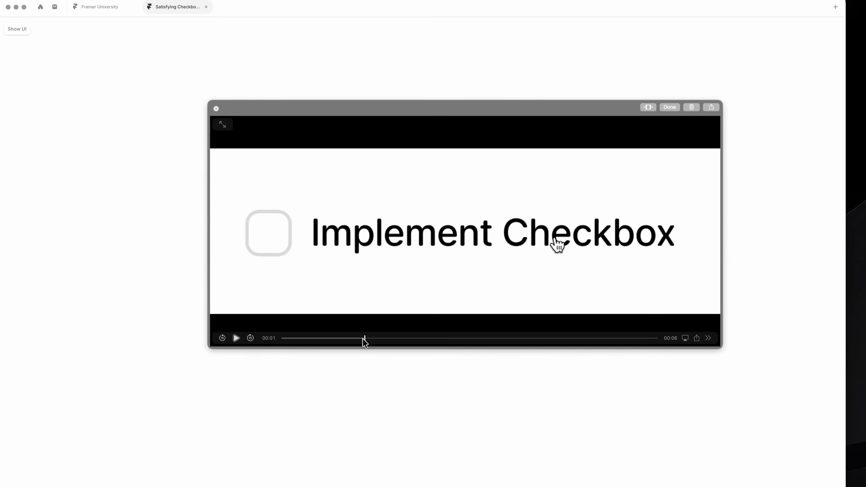
# - Scrub through the screen recording of the checkbox animation to inspect the checked state, and discard the recording
pyautogui.moveTo(364, 342); pyautogui.dragTo(407, 338)
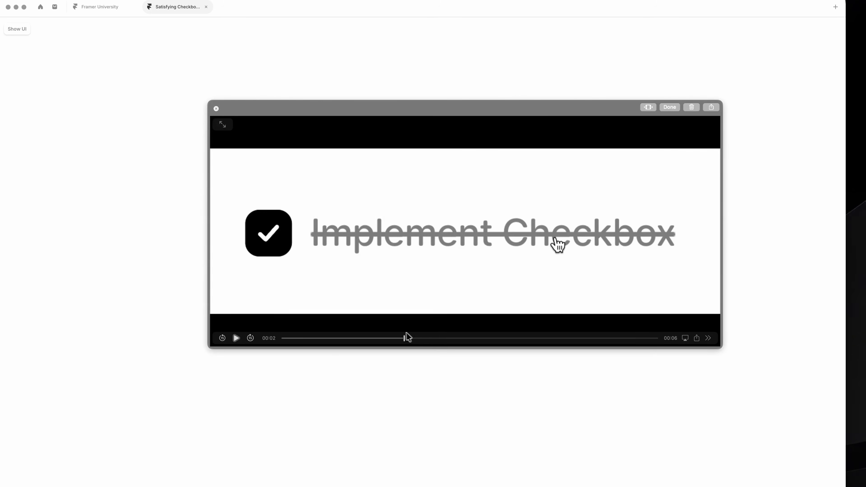
pyautogui.press('super+Tab')
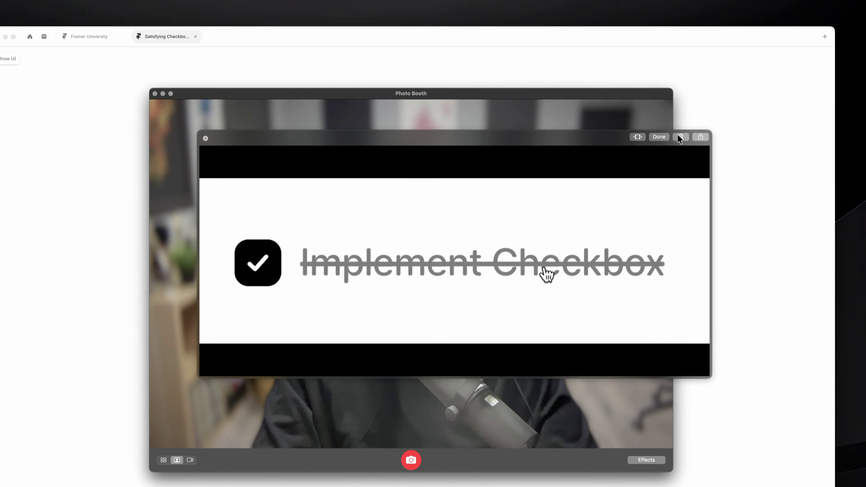
pyautogui.click(691, 108)
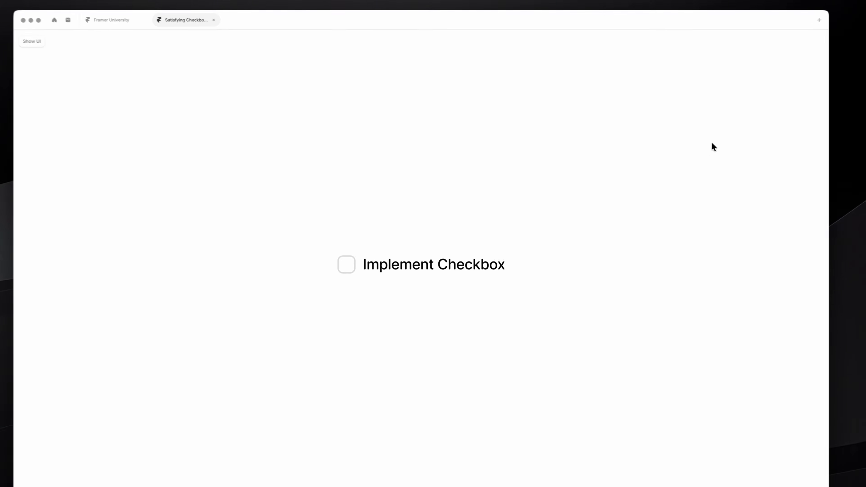
# - Open the Text Component nested in Checkbox Animation and reset the color override on the Checked variant's text
pyautogui.press('super+backslash')
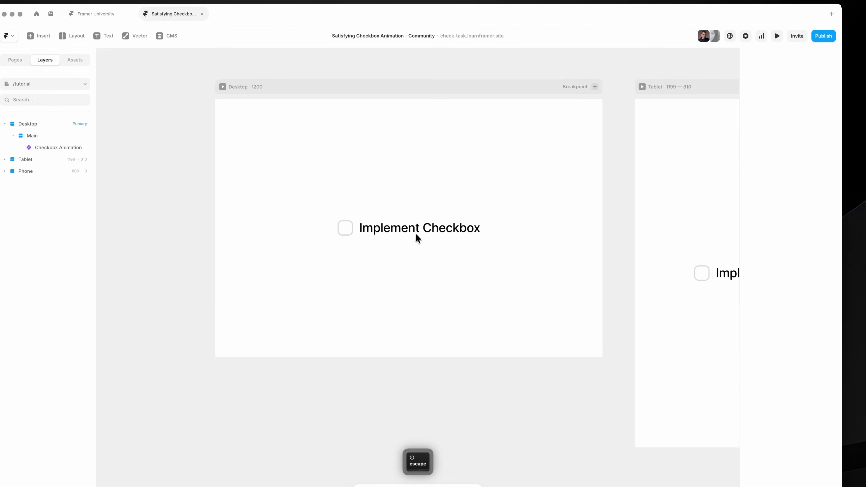
pyautogui.doubleClick(403, 235)
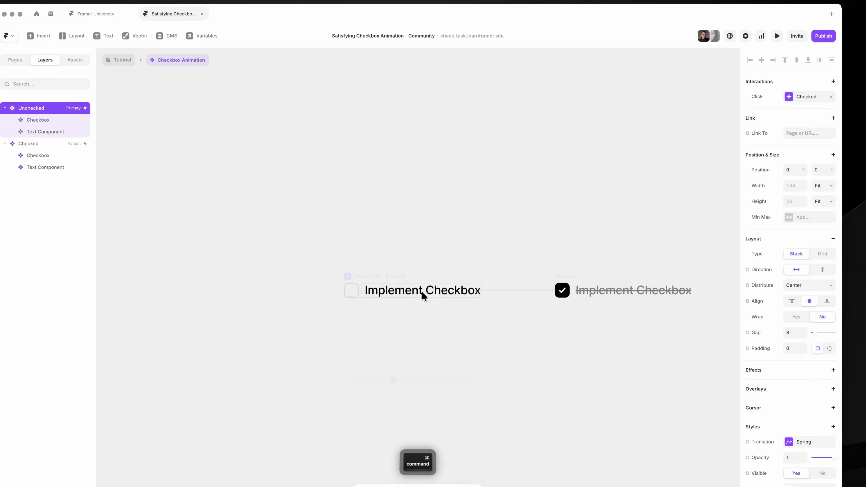
pyautogui.doubleClick(414, 291)
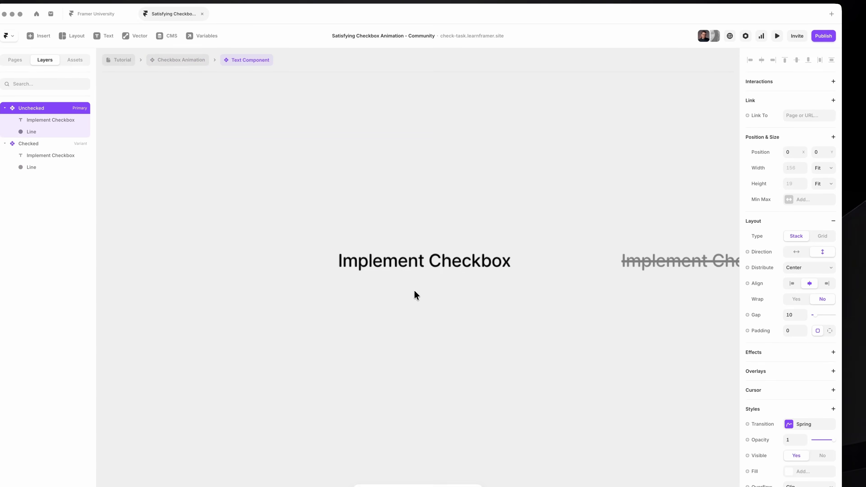
pyautogui.keyDown('super'); pyautogui.click(488, 250); pyautogui.keyUp('super')
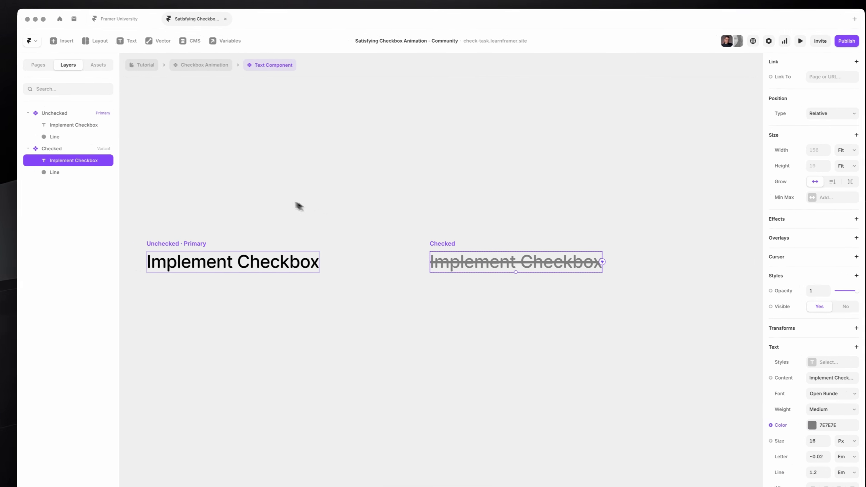
pyautogui.scroll(5, 482, 233)
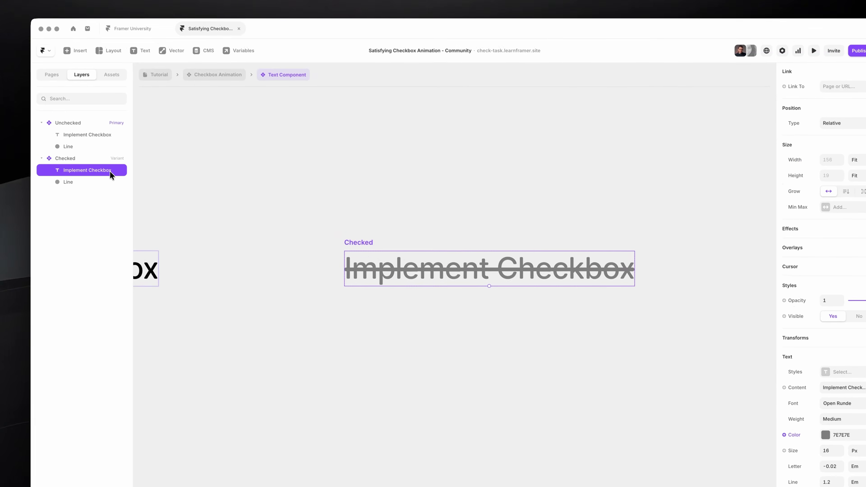
pyautogui.scroll(-3, 762, 369)
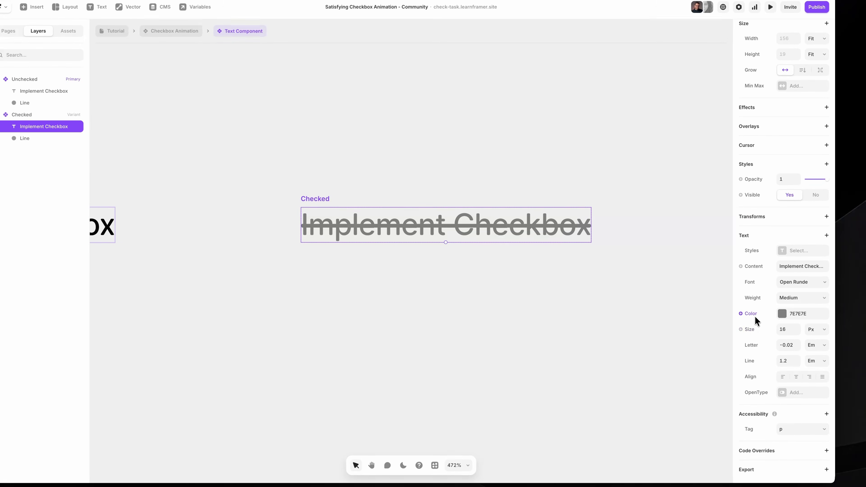
pyautogui.click(753, 314)
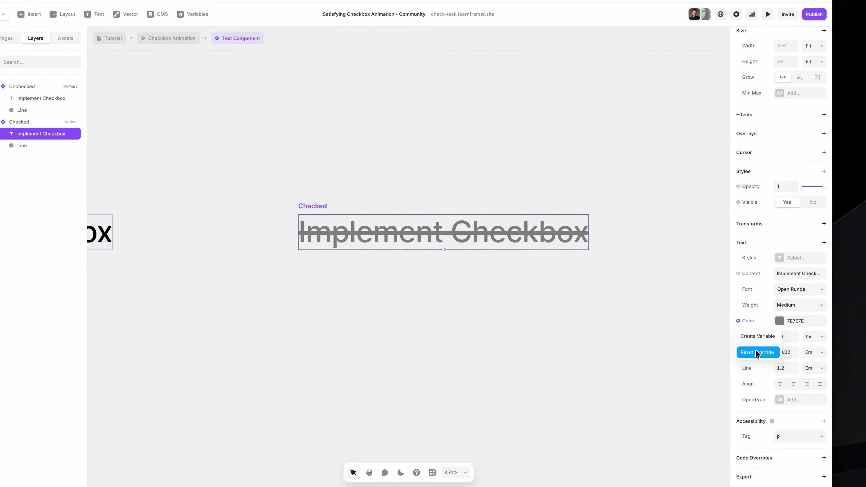
pyautogui.click(756, 353)
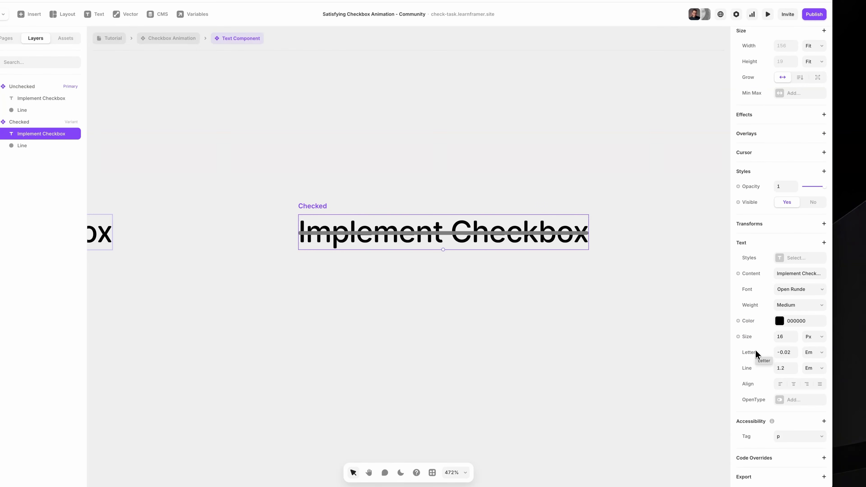
# - Set the opacity of the Checked variant's Implement Checkbox text to 0.48 and fit both variants in view
pyautogui.scroll(3, 638, 228)
pyautogui.hscroll(-3, 638, 228)
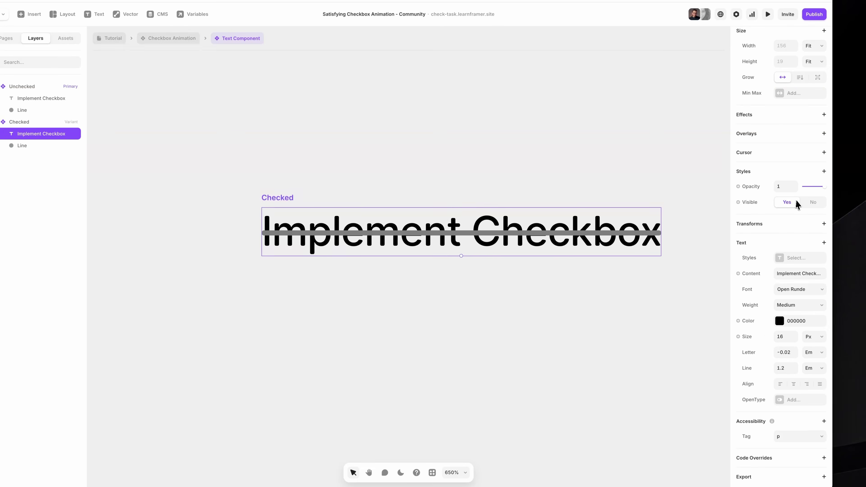
pyautogui.moveTo(820, 189); pyautogui.dragTo(814, 189)
pyautogui.scroll(5, 585, 277)
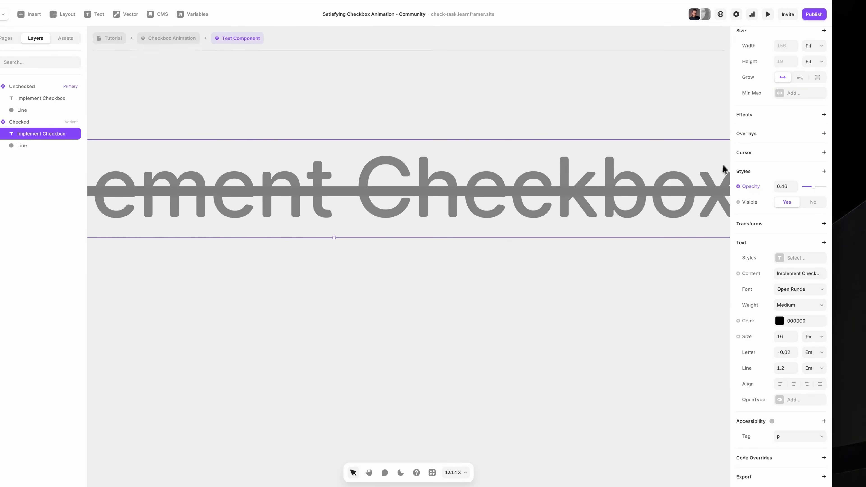
pyautogui.moveTo(811, 190); pyautogui.dragTo(813, 190)
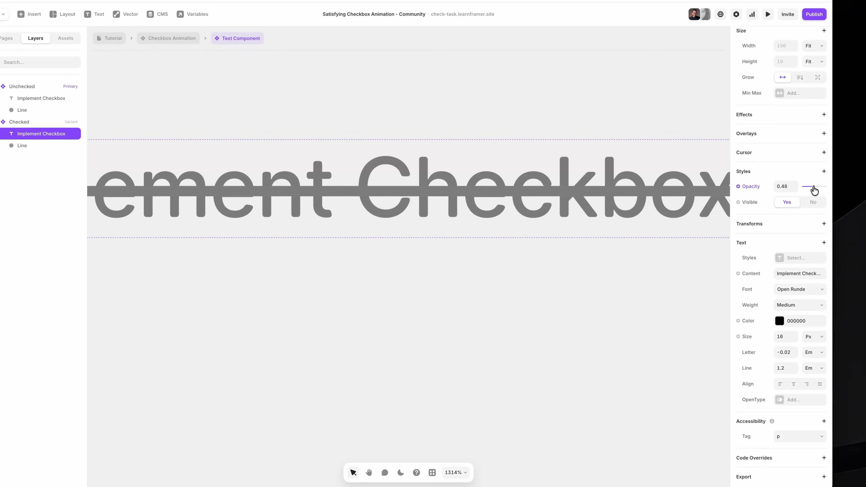
pyautogui.press('Escape')
pyautogui.hotkey('shift', '1')
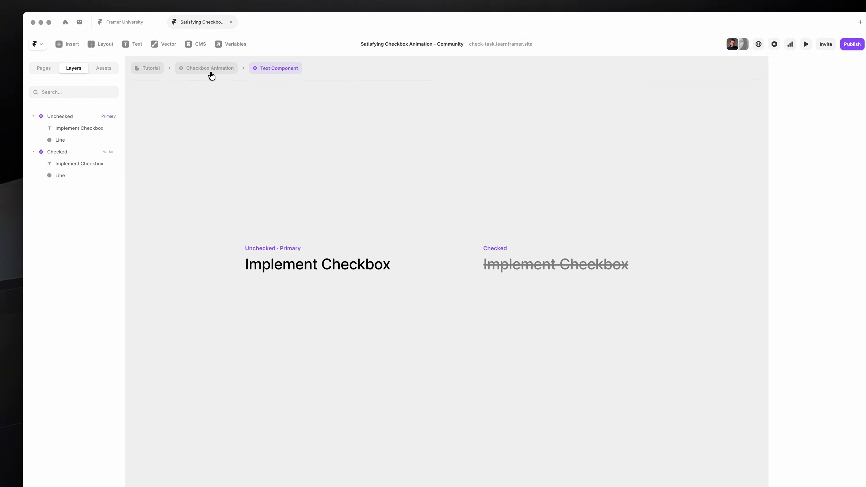
# - Preview the Tutorial page, toggle the Implement Checkbox item repeatedly to test the opacity fade, and return to the canvas
pyautogui.click(207, 65)
pyautogui.click(147, 65)
pyautogui.press('Escape')
pyautogui.press('super+p')
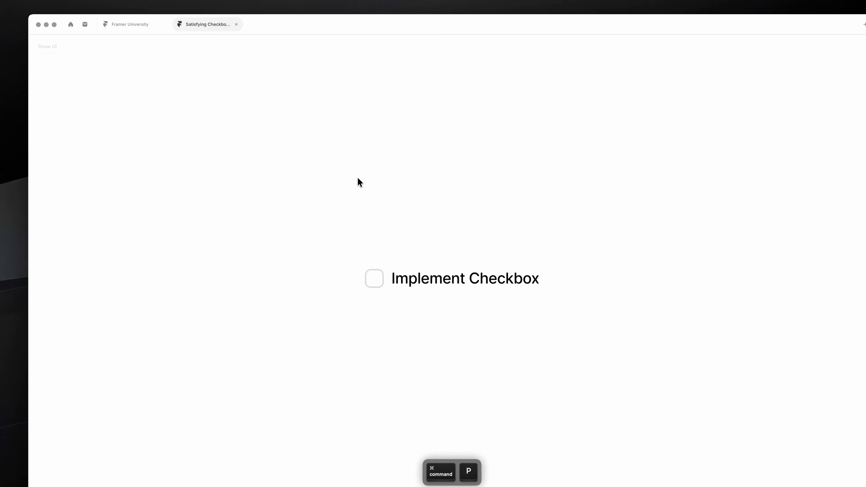
pyautogui.click(414, 280)
pyautogui.click(414, 280)
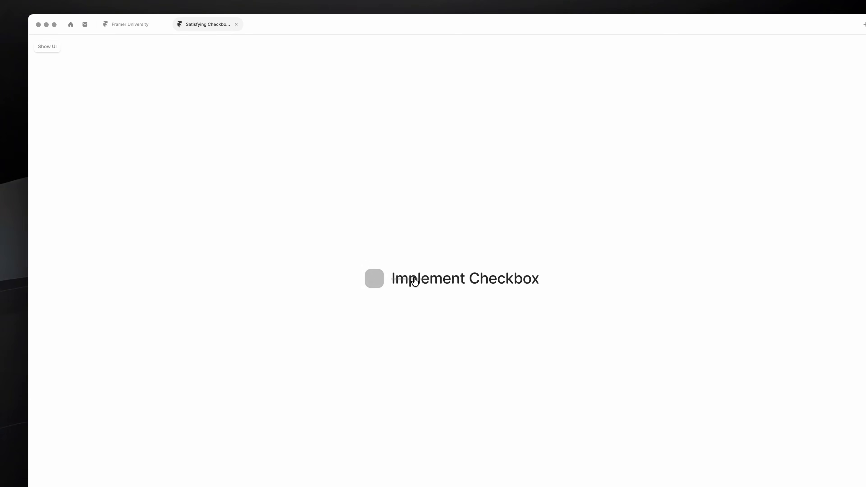
pyautogui.click(428, 287)
pyautogui.click(428, 285)
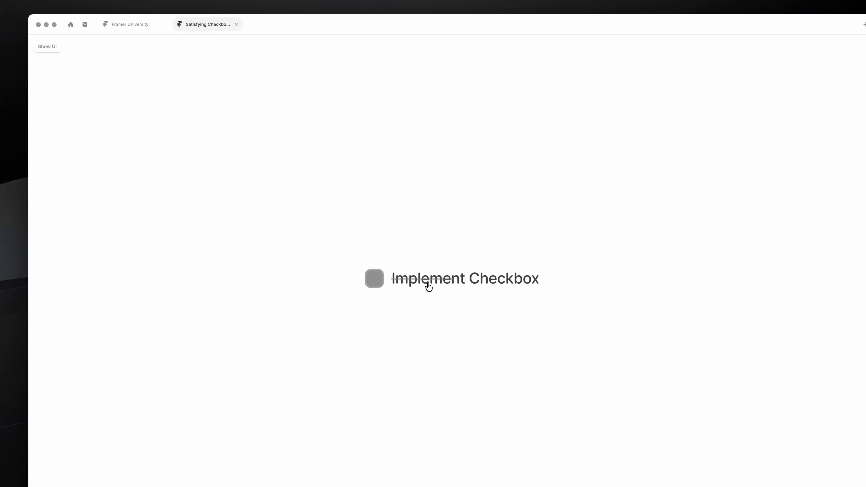
pyautogui.click(428, 286)
pyautogui.click(428, 285)
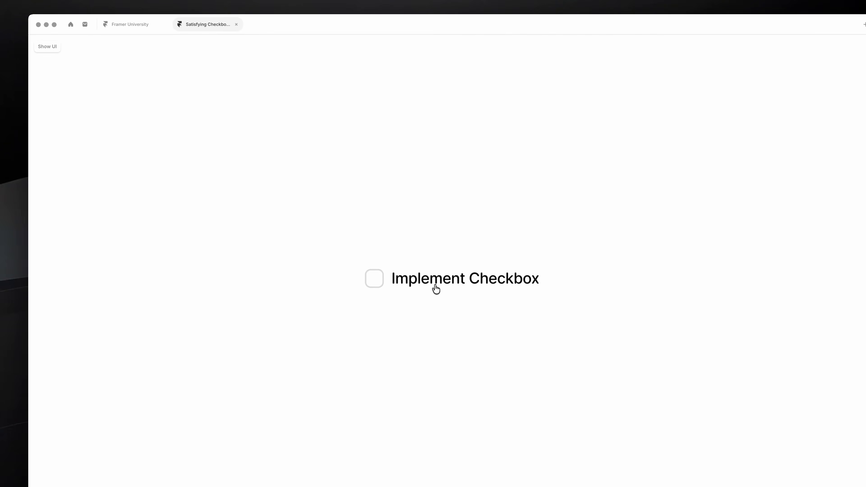
pyautogui.click(435, 289)
pyautogui.click(440, 279)
pyautogui.press('super+backslash')
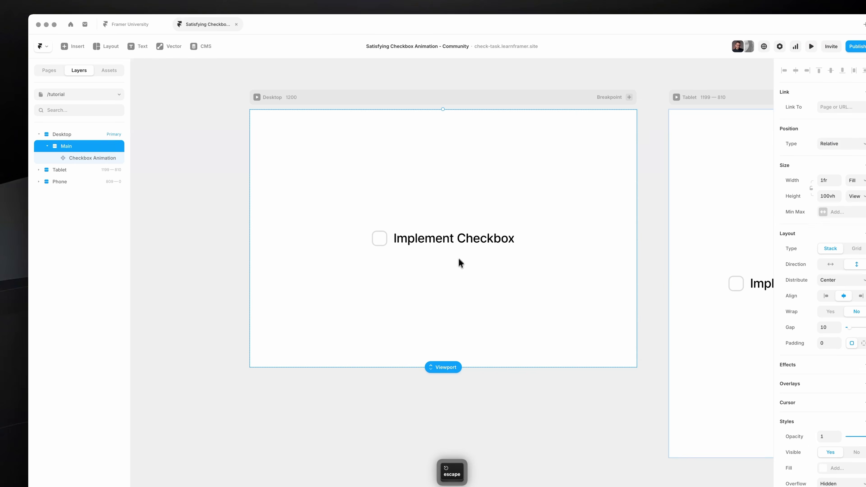
# - Duplicate the Checkbox Animation instance in the Desktop frame and set the Scale of both instances to 1
pyautogui.keyDown('super'); pyautogui.click(451, 244); pyautogui.keyUp('super')
pyautogui.press('super+d')
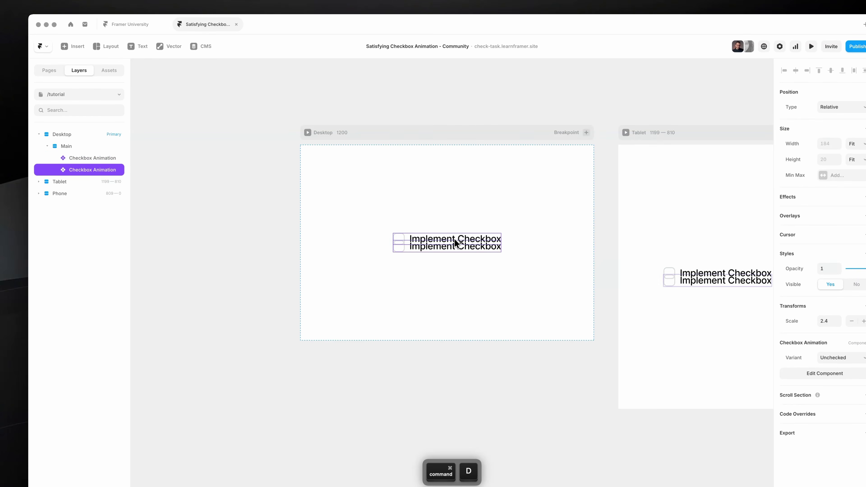
pyautogui.keyDown('shift'); pyautogui.click(97, 161); pyautogui.keyUp('shift')
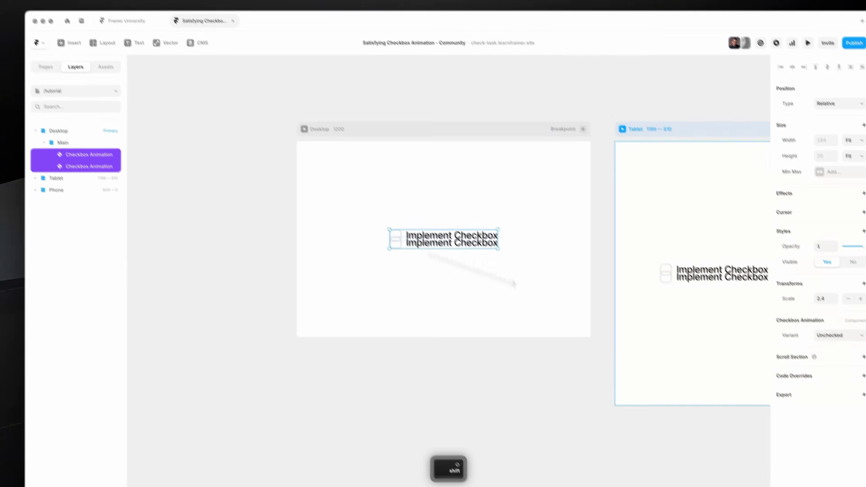
pyautogui.click(829, 320)
pyautogui.write('1')
pyautogui.press('Return')
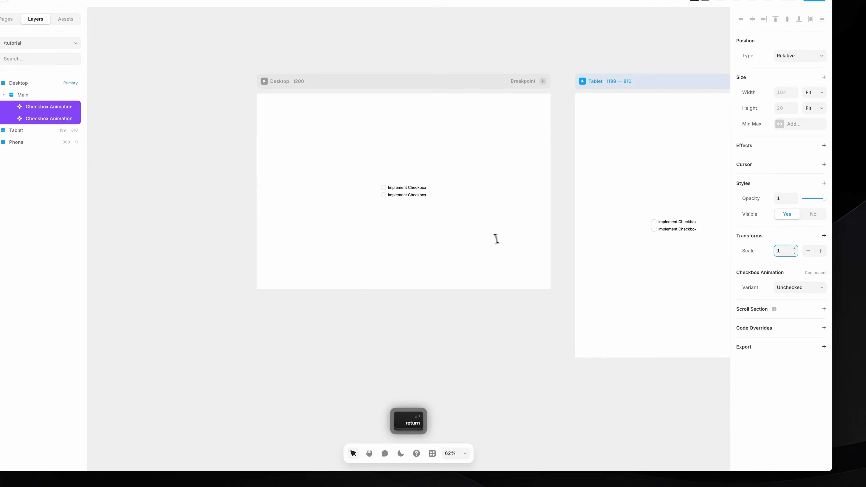
pyautogui.press('Escape')
pyautogui.press('super+p')
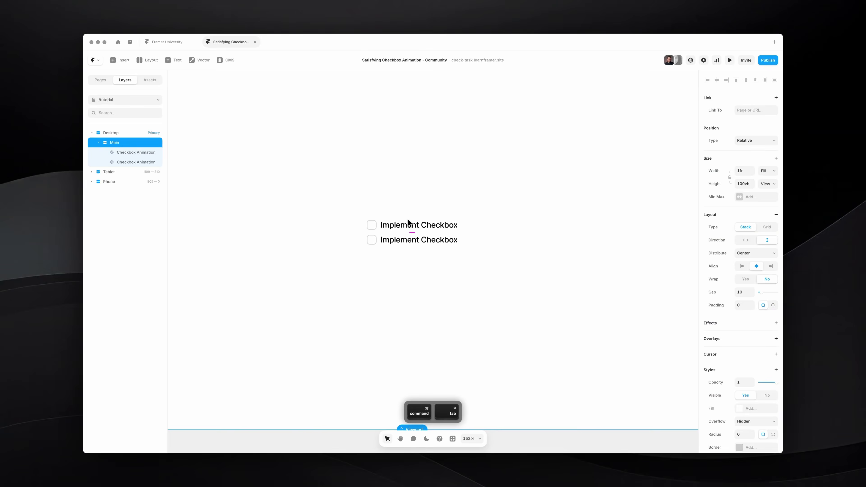
# - Try replacing the Unchecked label inside the Text Component with "asdasdasdasdasd" and return to the Tutorial page to compare both instances
pyautogui.keyDown('super'); pyautogui.click(411, 225); pyautogui.keyUp('super')
pyautogui.scroll(2, 414, 229)
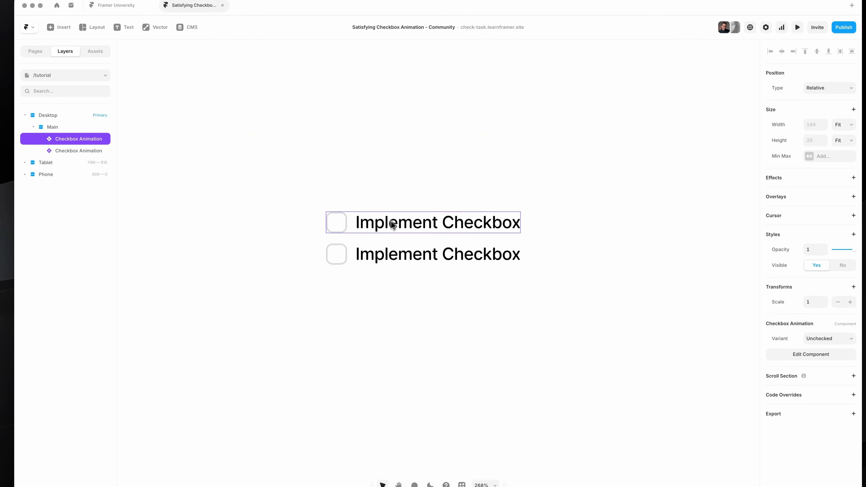
pyautogui.click(422, 255)
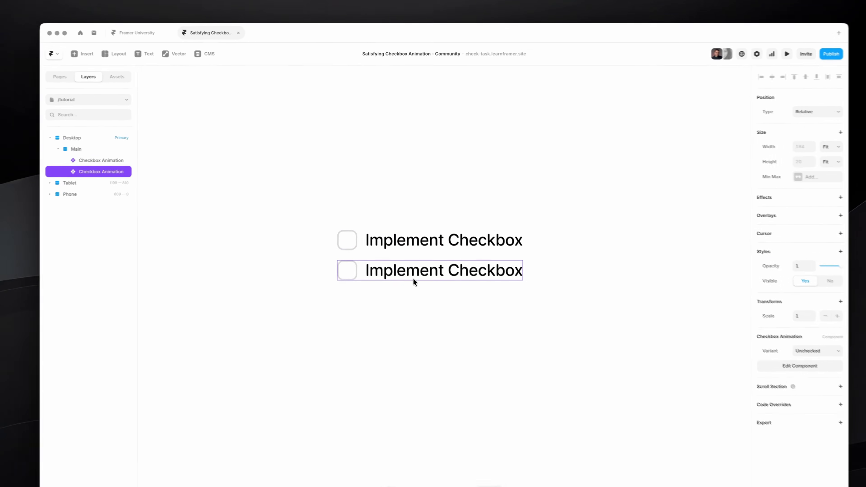
pyautogui.doubleClick(413, 278)
pyautogui.keyDown('super'); pyautogui.click(428, 285); pyautogui.keyUp('super')
pyautogui.doubleClick(431, 285)
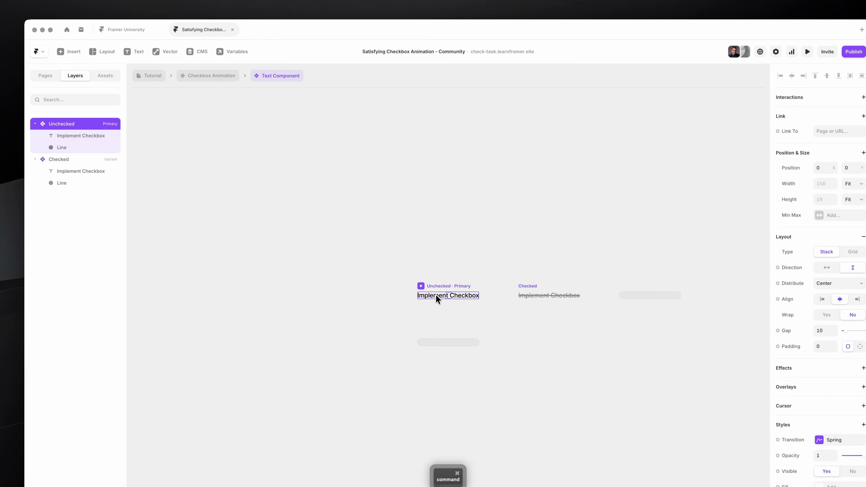
pyautogui.press('super')
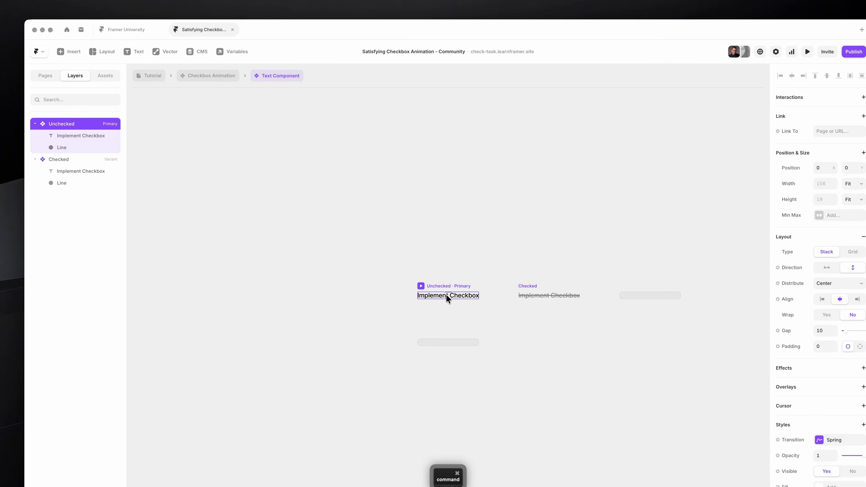
pyautogui.keyDown('super'); pyautogui.click(446, 295); pyautogui.keyUp('super')
pyautogui.doubleClick(429, 296)
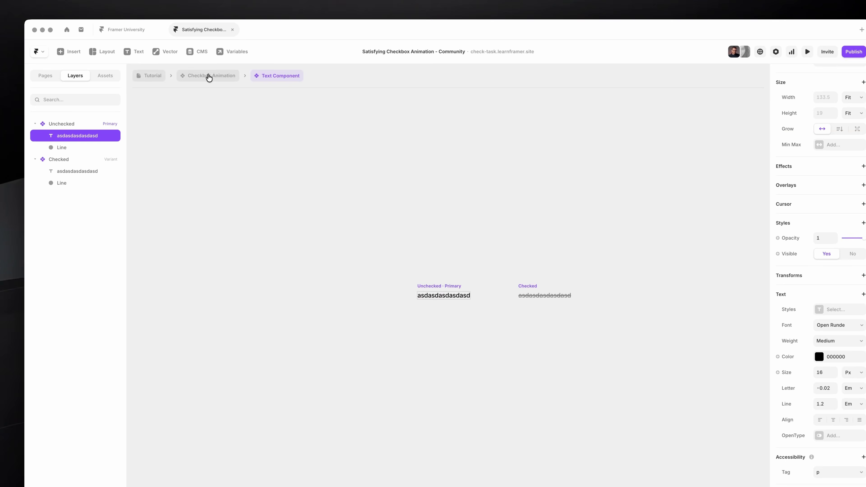
pyautogui.click(209, 76)
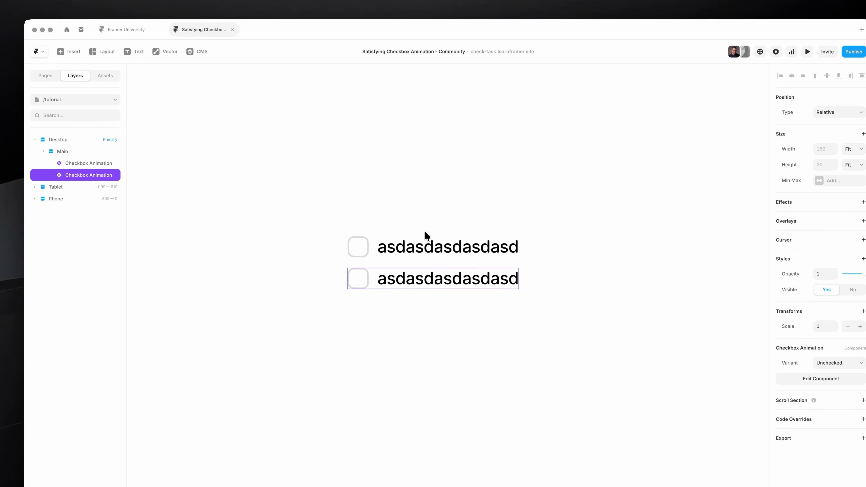
# - Undo the label text change, keeping both Checkbox Animation instances at Scale 1
pyautogui.press('super+z')
pyautogui.press('super+z')
pyautogui.press('super+z')
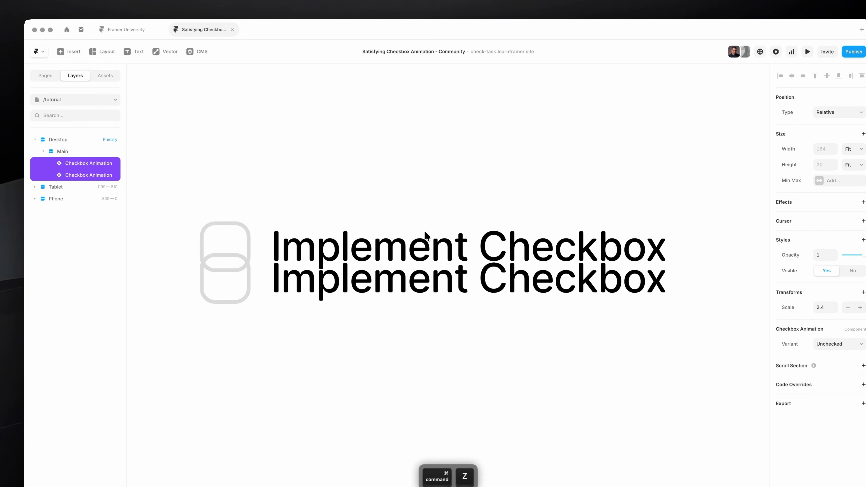
pyautogui.press('super+z')
# - Inside the nested Text Component, link the Unchecked label's content to a new plain-text variable named Title
pyautogui.click(447, 293)
pyautogui.keyDown('super'); pyautogui.click(453, 254); pyautogui.keyUp('super')
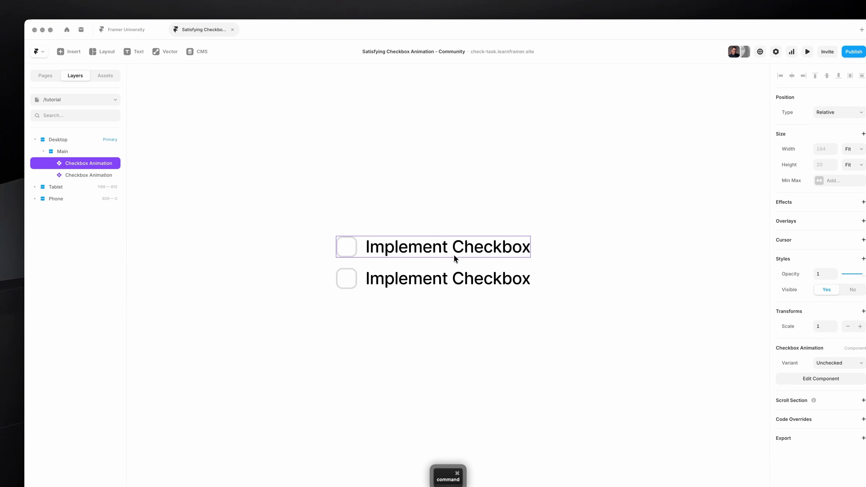
pyautogui.keyDown('super'); pyautogui.click(453, 280); pyautogui.keyUp('super')
pyautogui.doubleClick(433, 278)
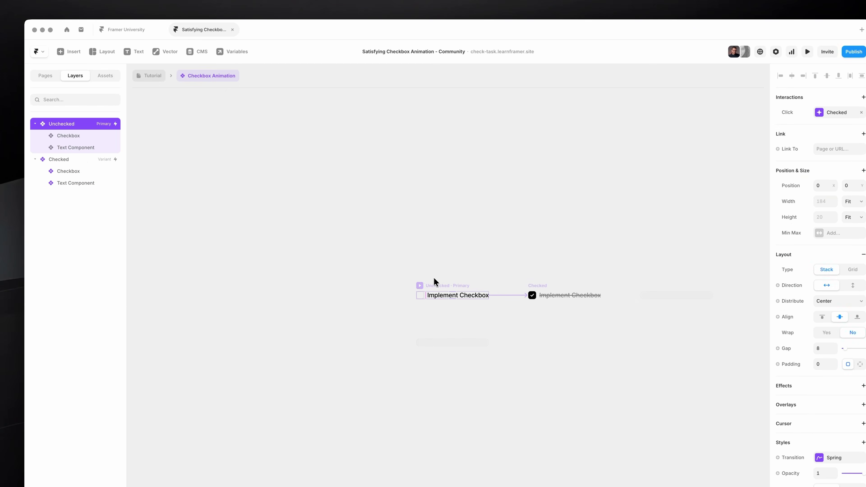
pyautogui.keyDown('super'); pyautogui.click(442, 298); pyautogui.keyUp('super')
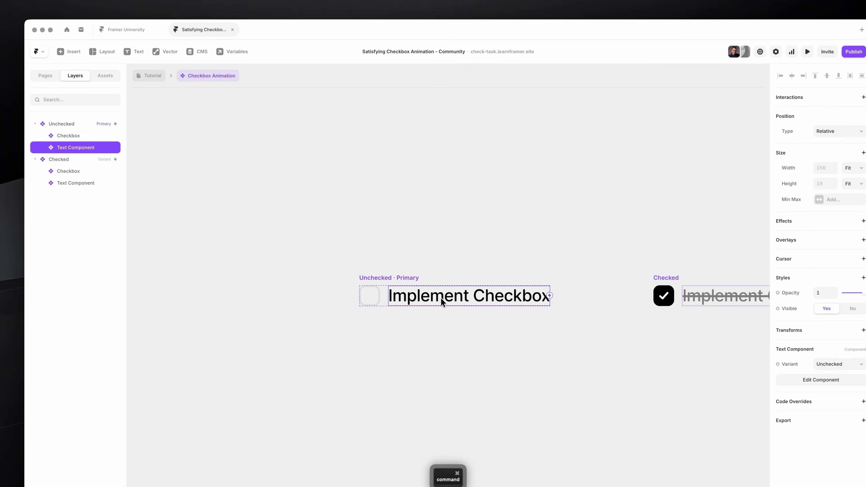
pyautogui.doubleClick(435, 300)
pyautogui.keyDown('super'); pyautogui.click(456, 299); pyautogui.keyUp('super')
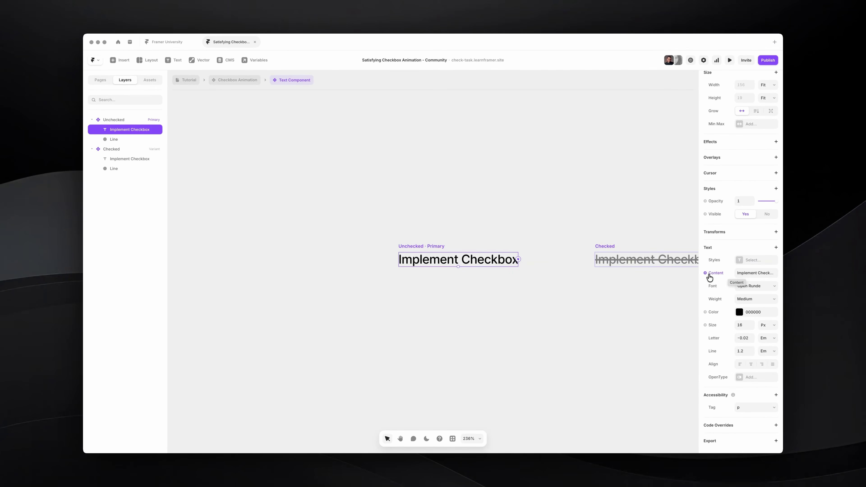
pyautogui.click(709, 275)
pyautogui.moveTo(724, 289)
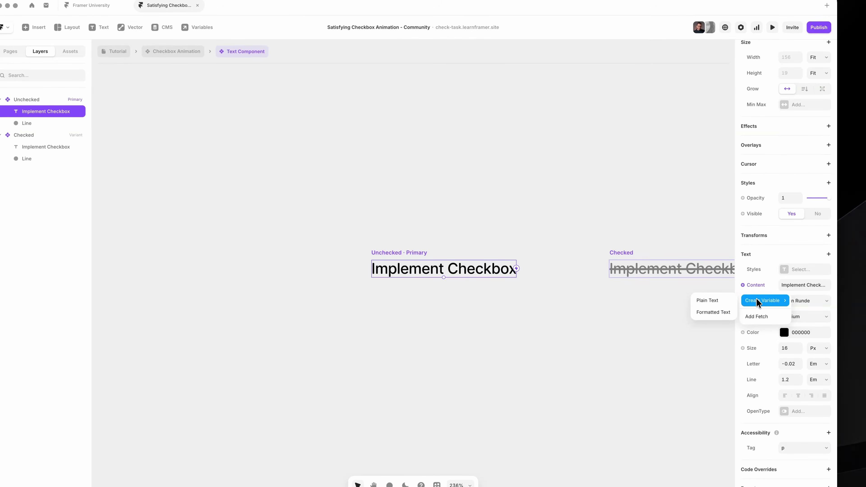
pyautogui.click(727, 301)
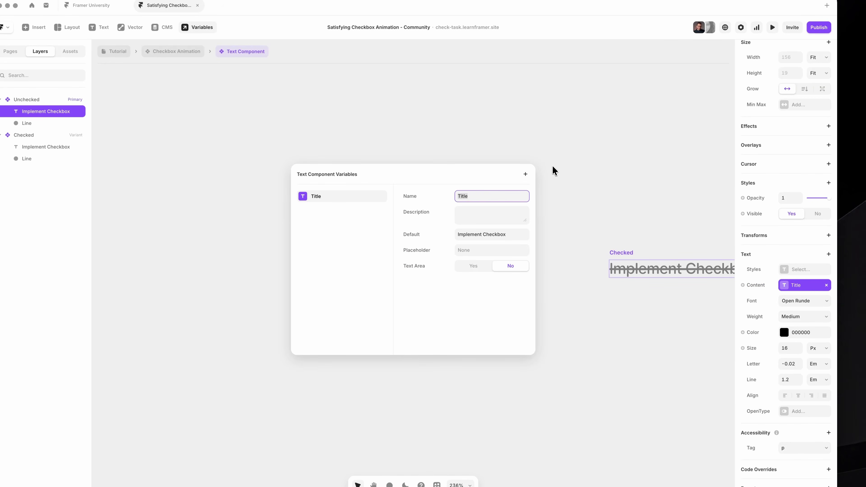
pyautogui.click(561, 169)
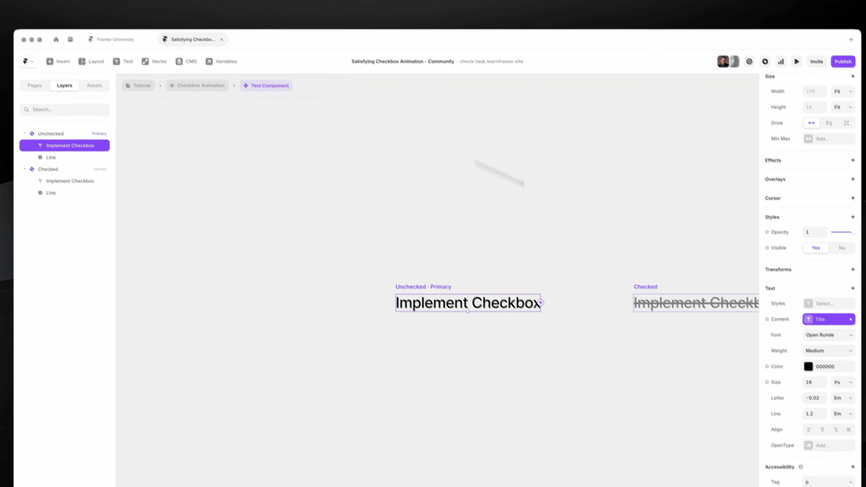
pyautogui.press('super+Tab')
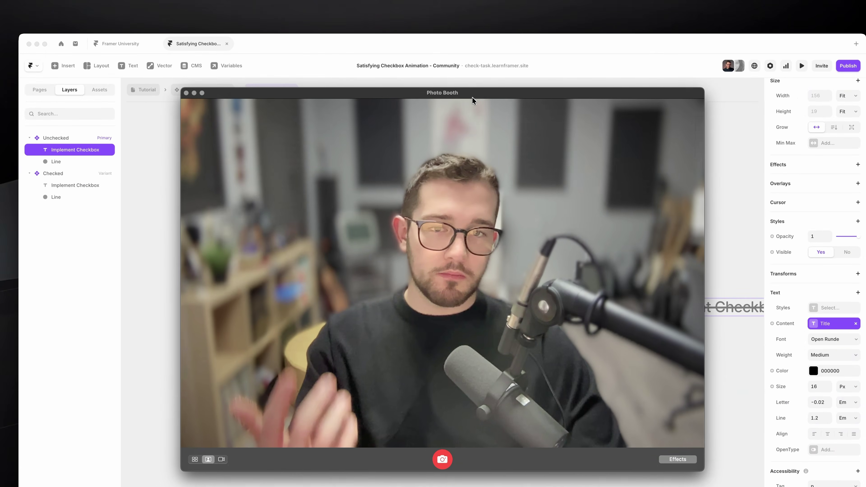
pyautogui.press('super+Tab')
pyautogui.press('super+Tab')
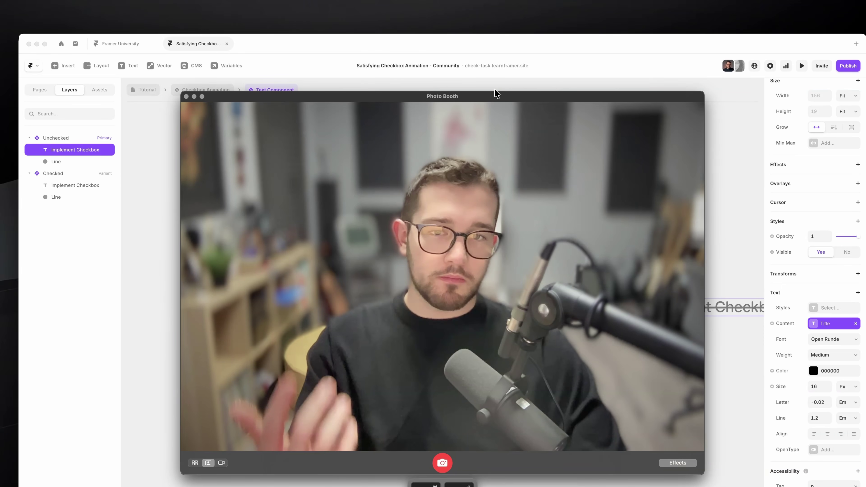
pyautogui.moveTo(494, 91)
pyautogui.mouseDown()
pyautogui.moveTo(514, 88)
pyautogui.moveTo(495, 92)
pyautogui.mouseUp()
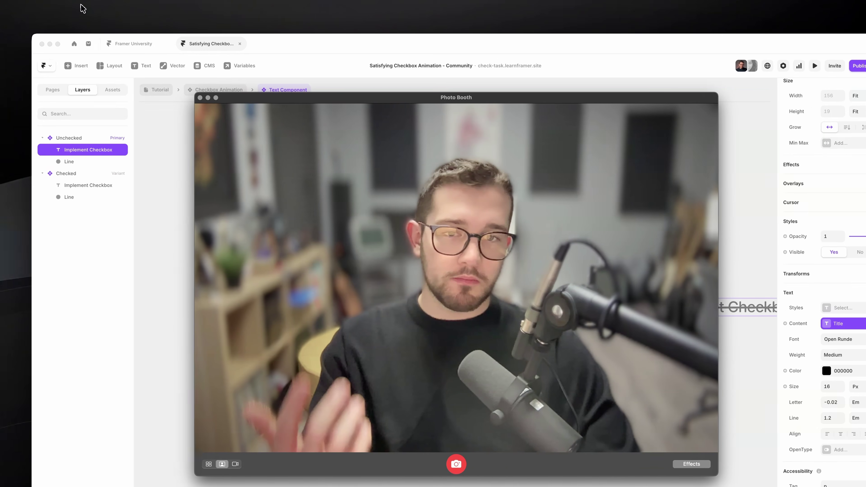
pyautogui.click(71, 25)
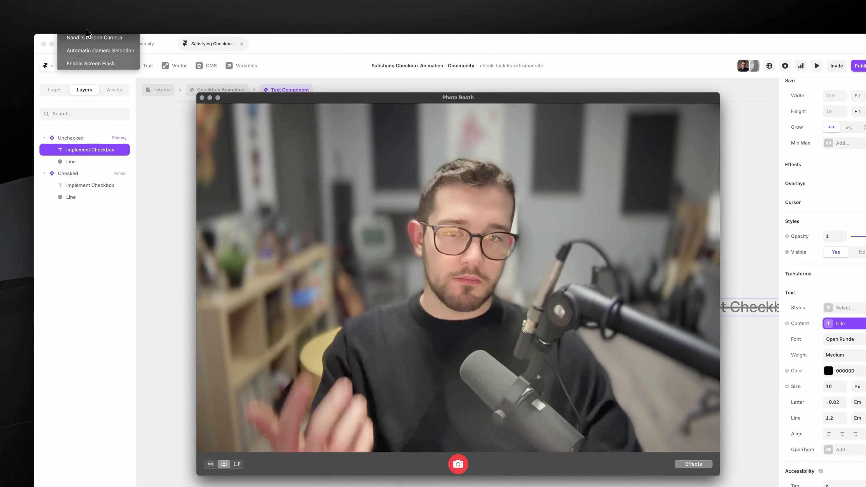
pyautogui.click(87, 35)
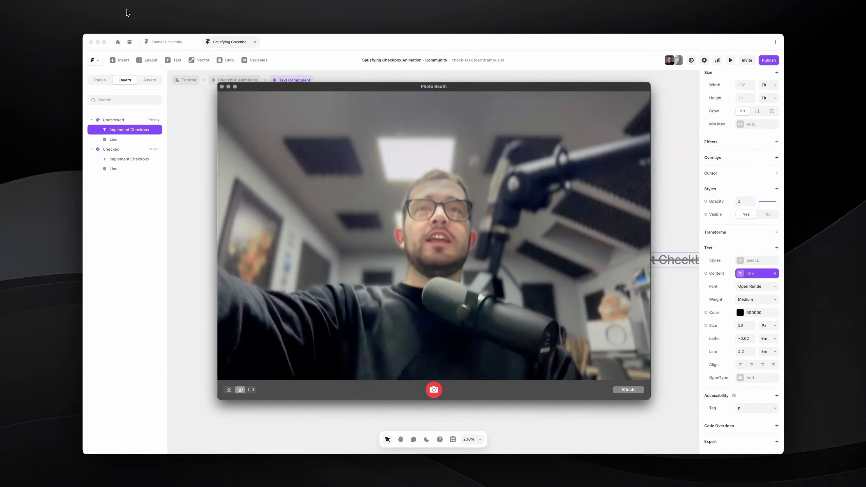
pyautogui.click(111, 15)
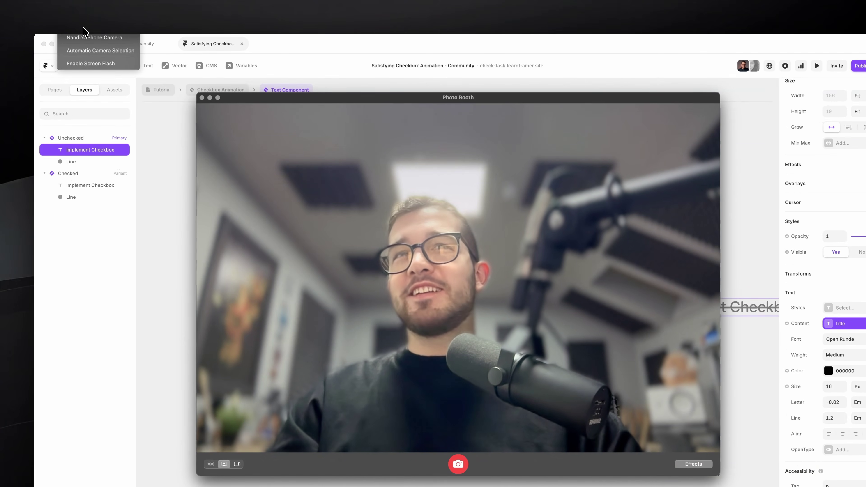
pyautogui.click(84, 31)
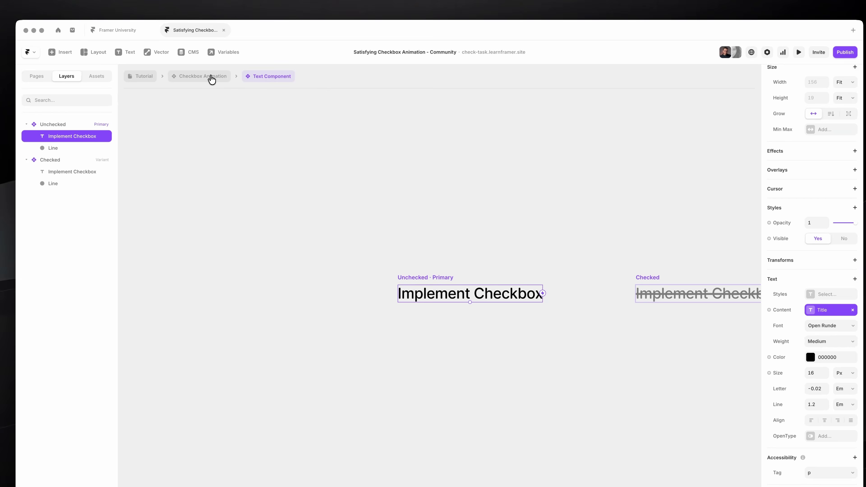
# - In the Checkbox Animation component, try and undo a test title, and link the Unchecked Text Component's Title to a new Title variable
pyautogui.click(211, 79)
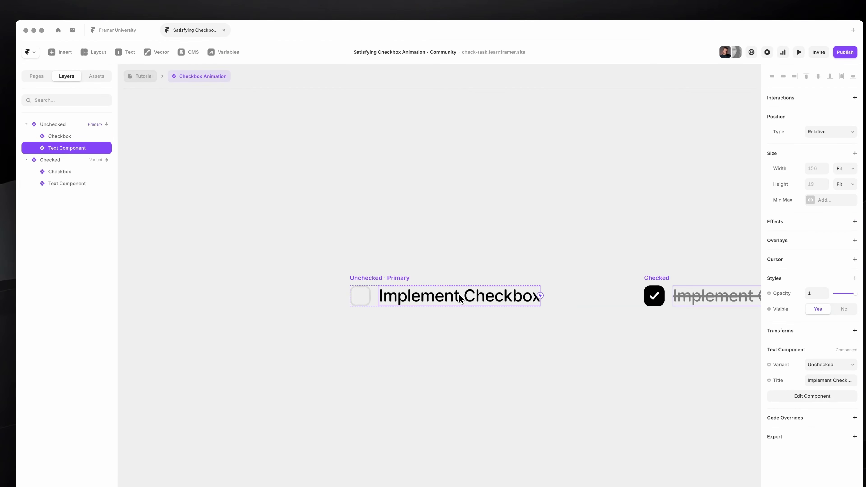
pyautogui.click(824, 380)
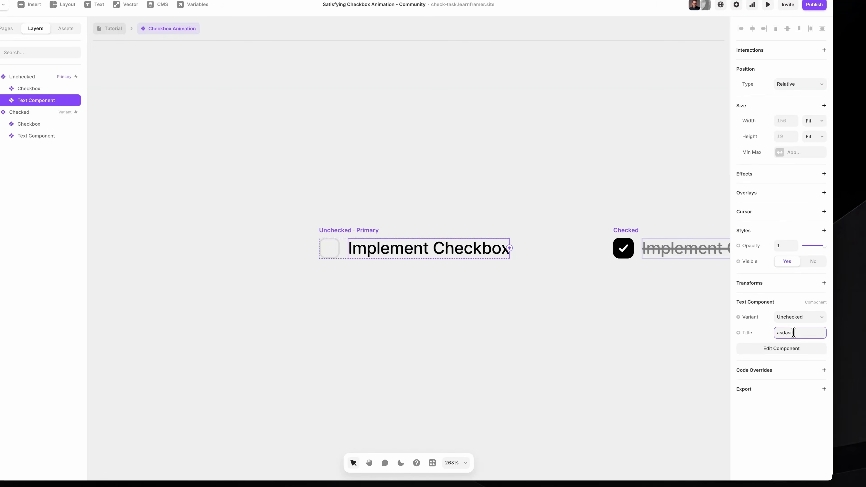
pyautogui.press('Return')
pyautogui.press('super+z')
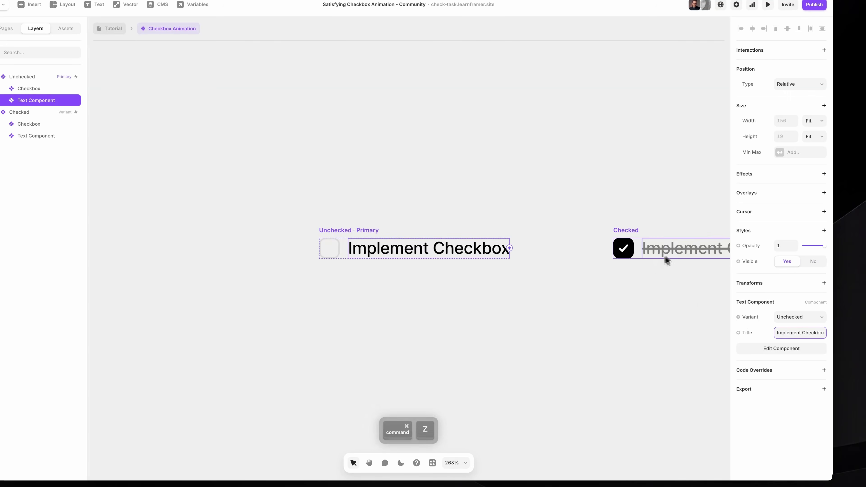
pyautogui.click(745, 333)
pyautogui.click(757, 348)
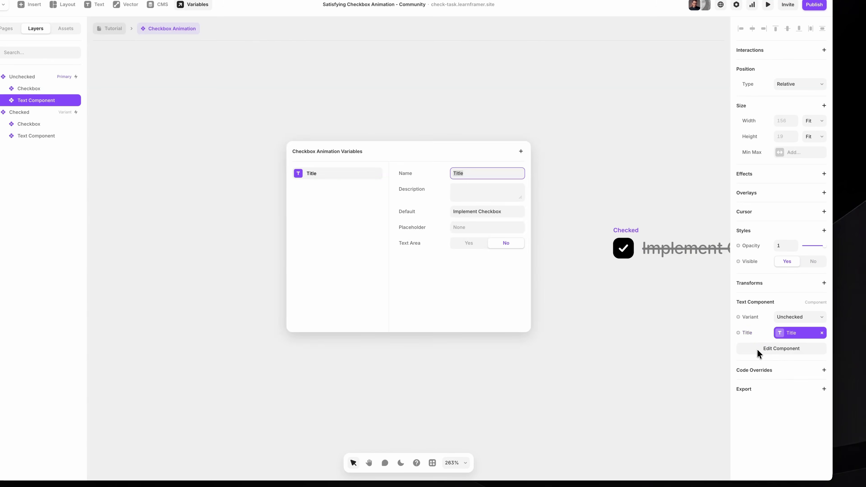
pyautogui.click(640, 319)
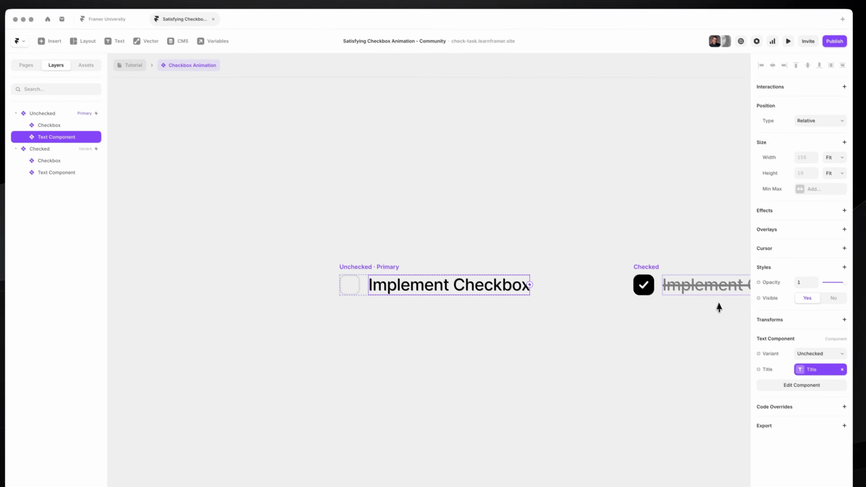
# - Return to the Tutorial page and set the second Checkbox Animation instance's Title to "Add a new task"
pyautogui.click(147, 77)
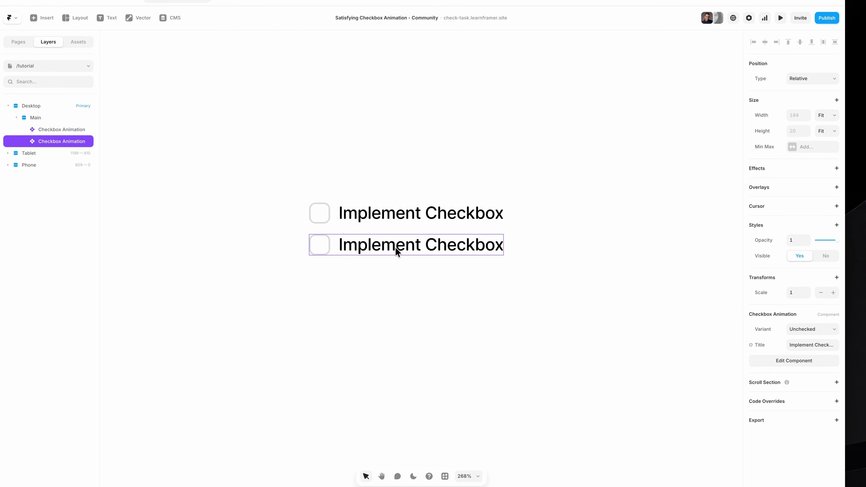
pyautogui.click(801, 343)
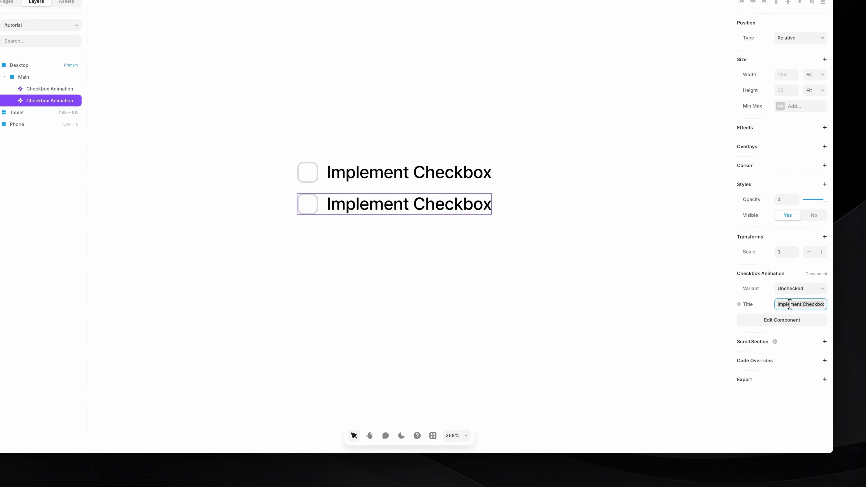
pyautogui.write('Add a new task')
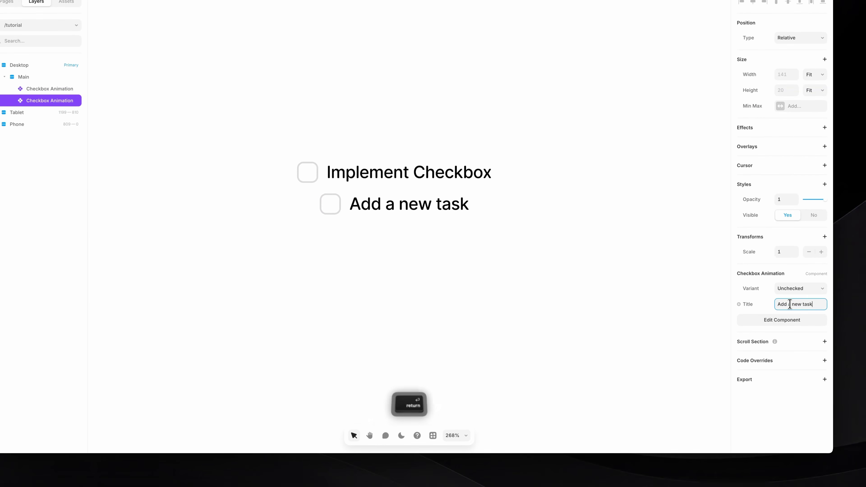
pyautogui.press('Escape')
pyautogui.press('Escape')
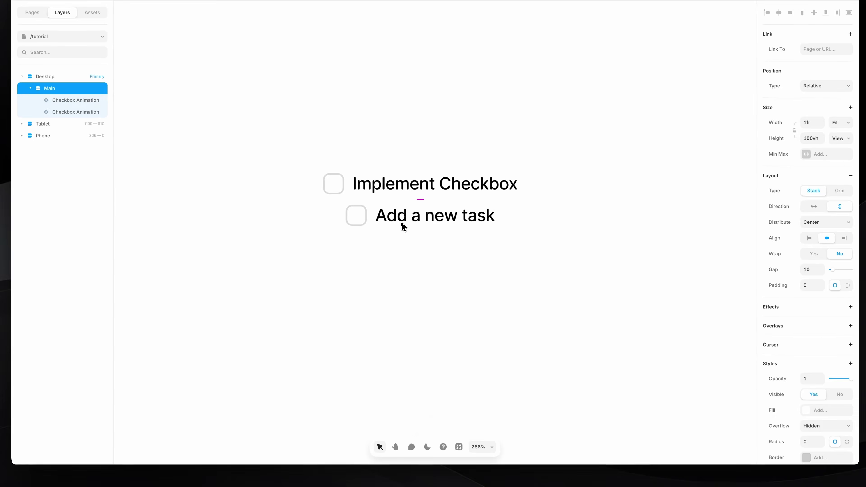
# - Wrap both Checkbox Animation instances in a vertical stack with Fit width and left-aligned items
pyautogui.click(401, 223)
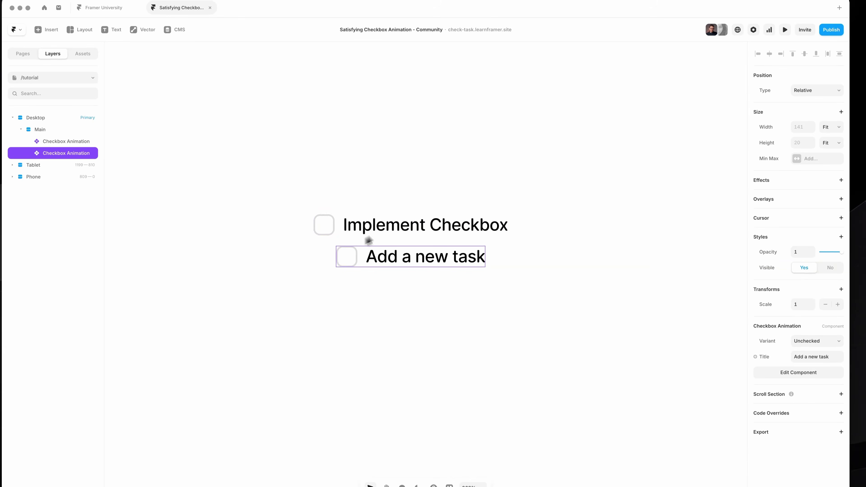
pyautogui.keyDown('shift'); pyautogui.click(378, 230); pyautogui.keyUp('shift')
pyautogui.press('alt+super+Return')
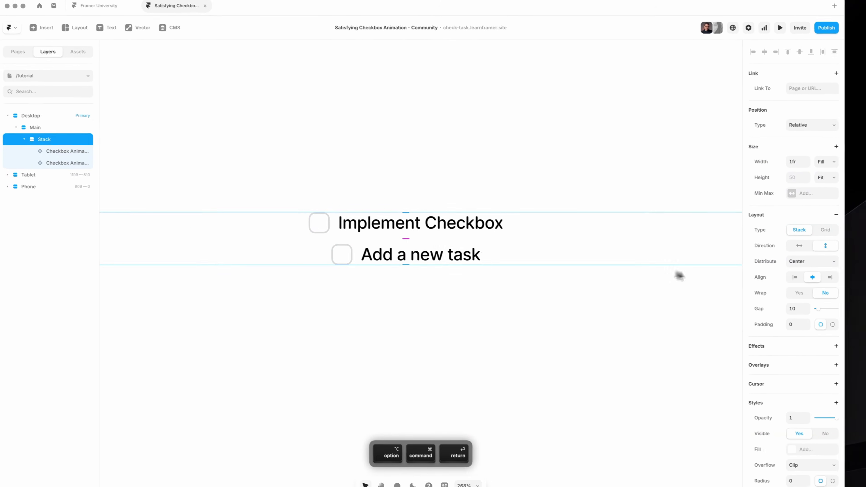
pyautogui.click(814, 157)
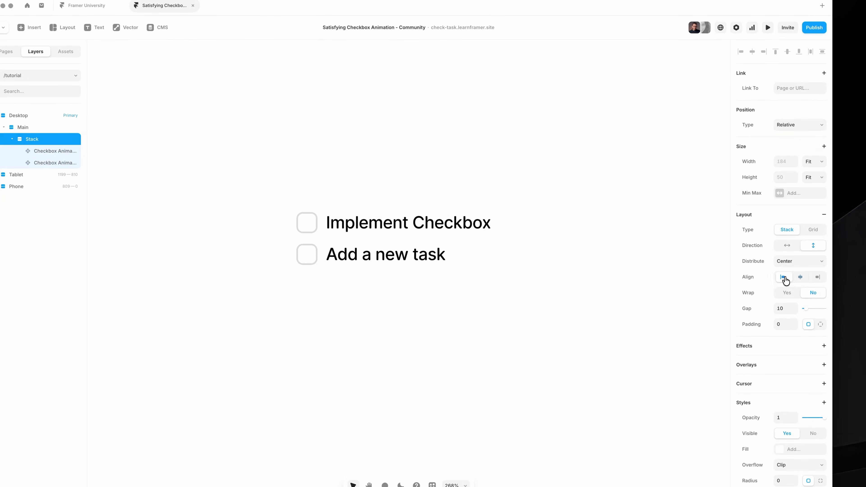
# - Duplicate the "Add a new task" instance within the stack and set the copy's Title to "More and more"
pyautogui.click(407, 262)
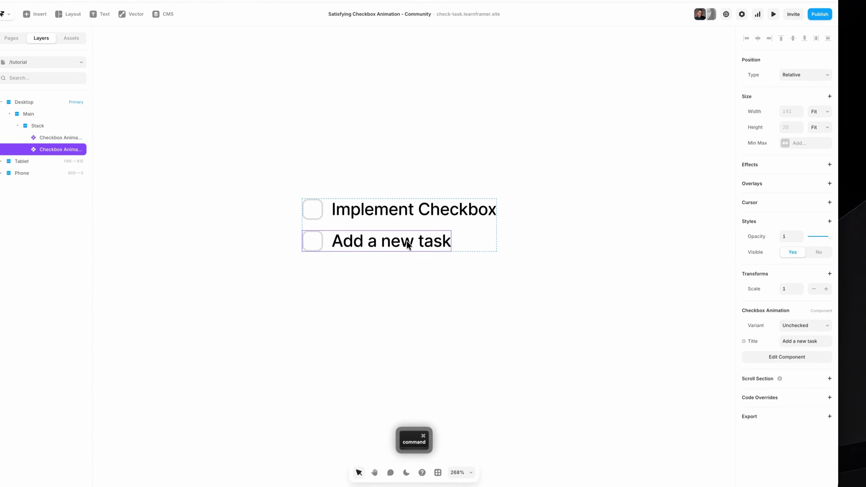
pyautogui.press('super+d')
pyautogui.click(811, 317)
pyautogui.press('shift')
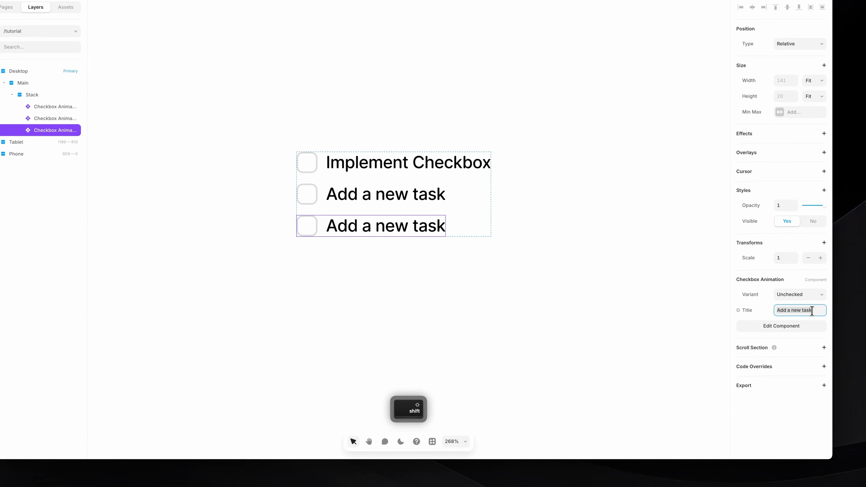
pyautogui.press('Return')
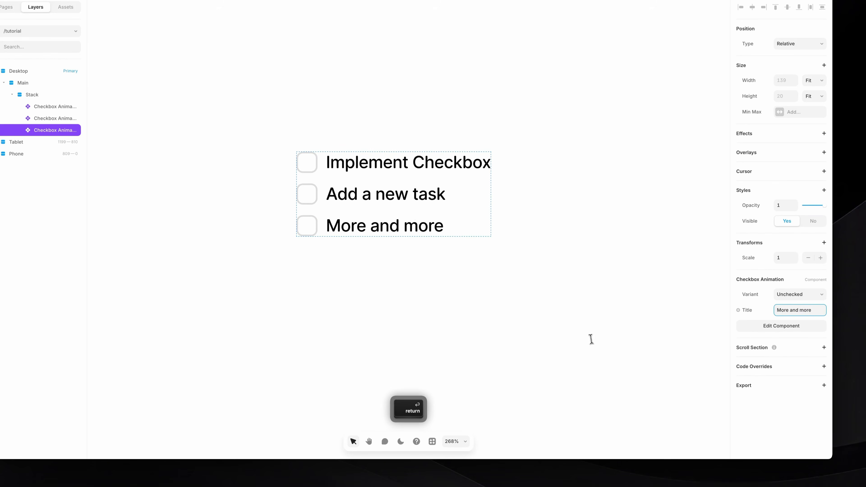
# - Preview the page, check off all three tasks to test their animations, and return to the canvas
pyautogui.click(589, 340)
pyautogui.press('super+p')
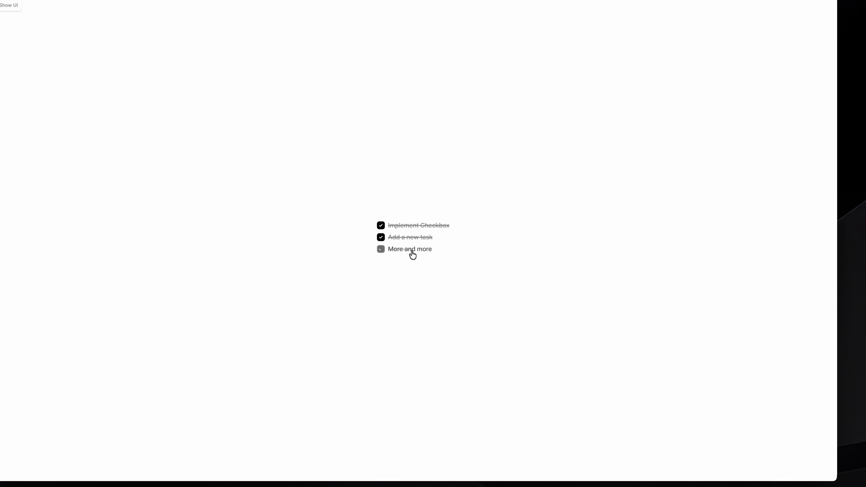
pyautogui.press('Escape')
# - Add a Scale transform to the stack of checkboxes and set it to 2.4
pyautogui.click(475, 230)
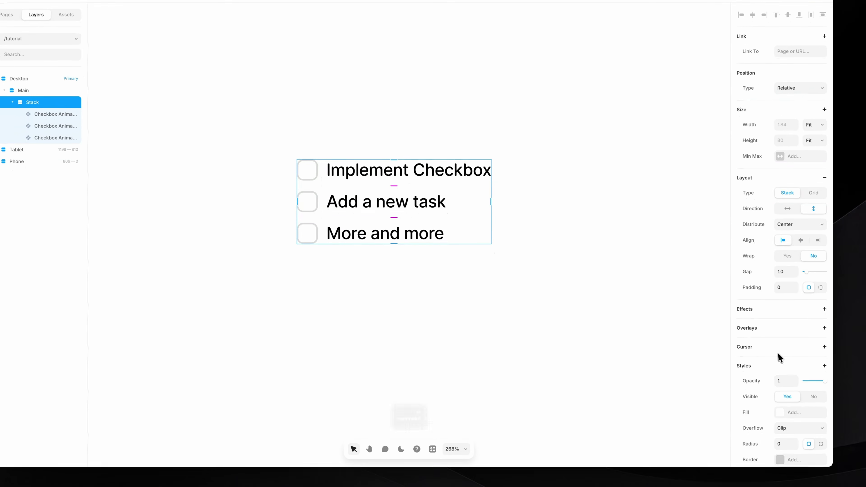
pyautogui.scroll(-4, 779, 358)
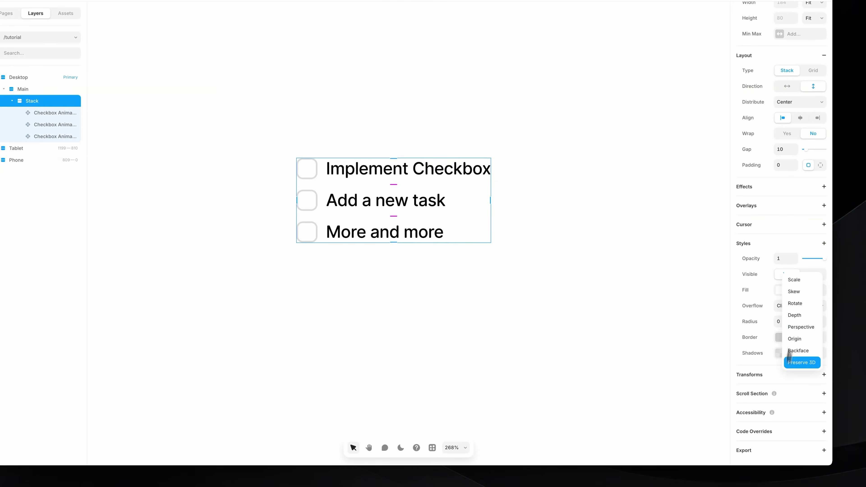
pyautogui.click(798, 281)
pyautogui.click(786, 387)
pyautogui.press('Up')
pyautogui.press('Up')
pyautogui.press('Up')
pyautogui.press('Up')
pyautogui.hotkey('shift', 'Up')
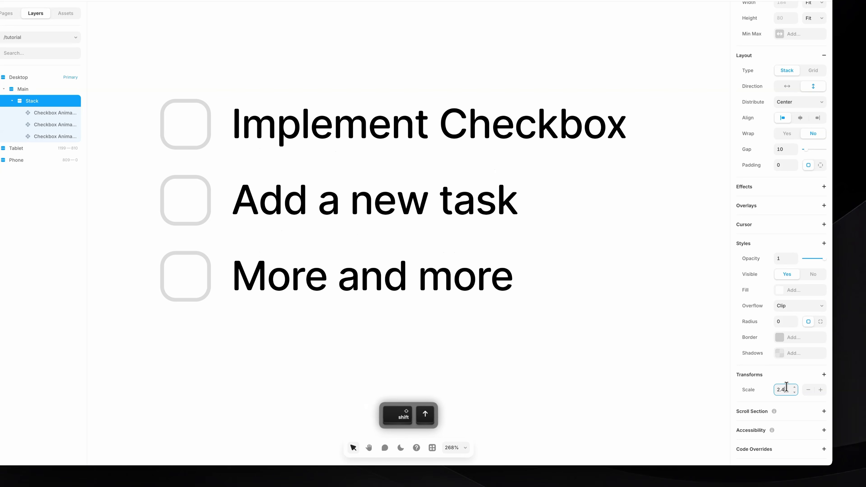
# - Preview the enlarged checklist and check off its tasks one after another
pyautogui.press('super+p')
pyautogui.click(446, 207)
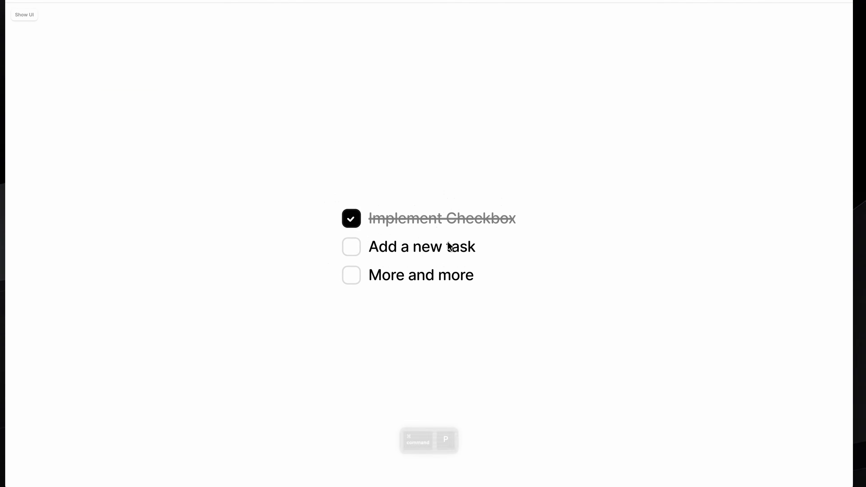
pyautogui.click(450, 246)
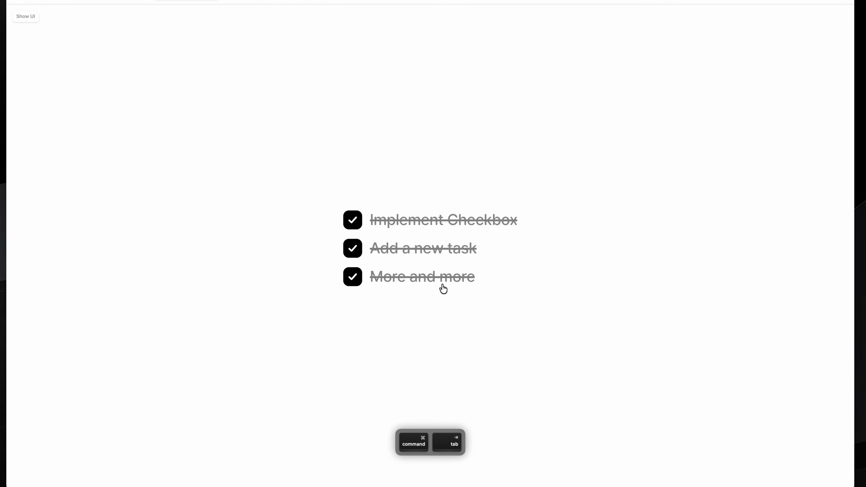
# - Switch to the Framer University website in the browser and browse through its Resources library
pyautogui.press('super+Tab')
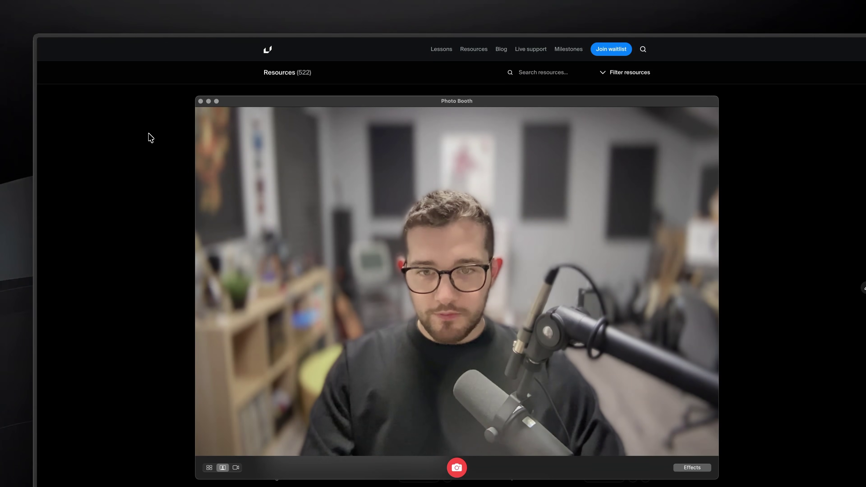
pyautogui.click(149, 133)
pyautogui.scroll(-20, 211, 205)
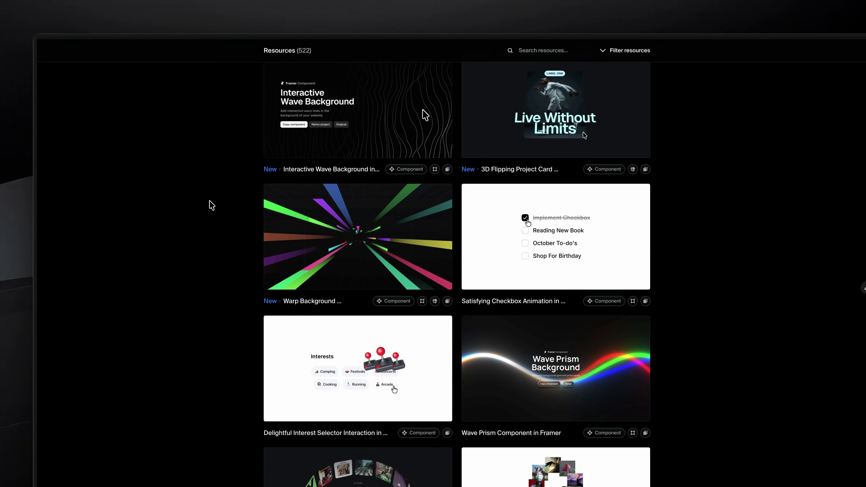
pyautogui.scroll(-15, 211, 204)
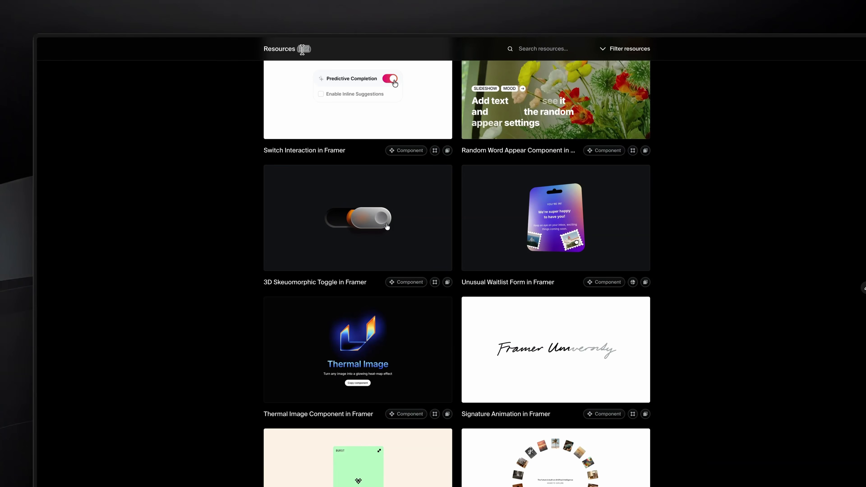
pyautogui.scroll(-8, 222, 253)
pyautogui.press('super+Tab')
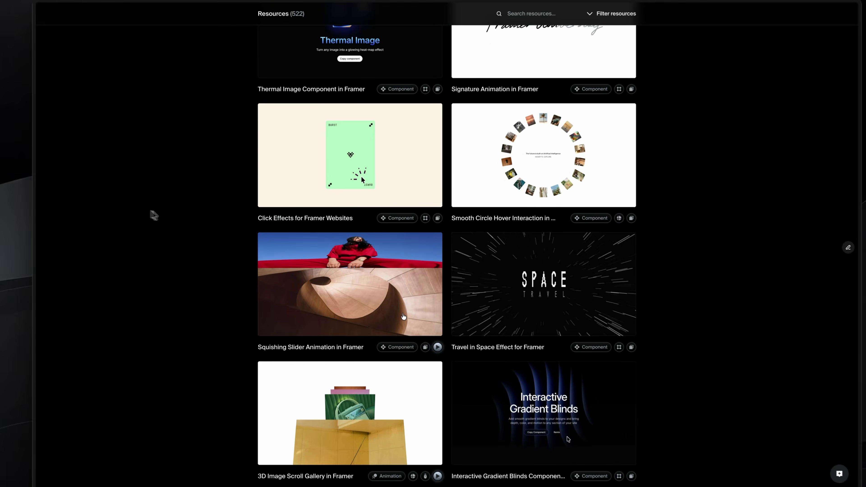
pyautogui.scroll(-20, 187, 215)
pyautogui.scroll(-15, 389, 264)
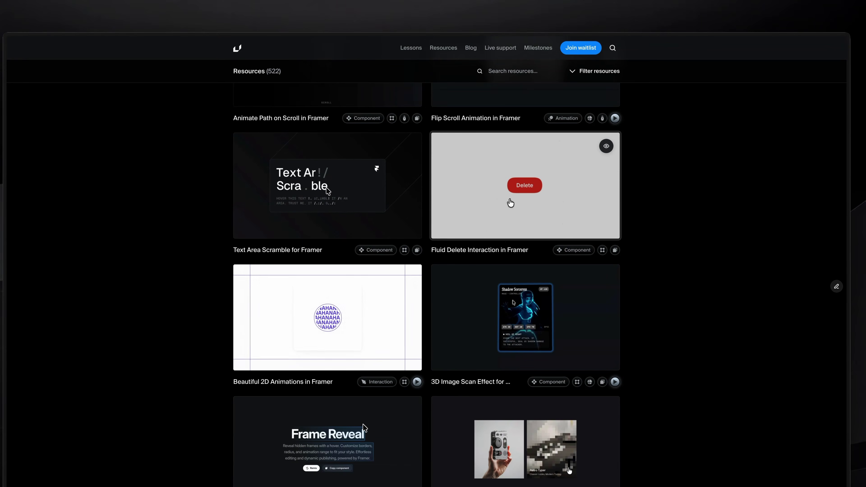
# - Open the Fluid Delete Interaction in Framer resource and look through its page
pyautogui.click(511, 203)
pyautogui.scroll(-2, 504, 196)
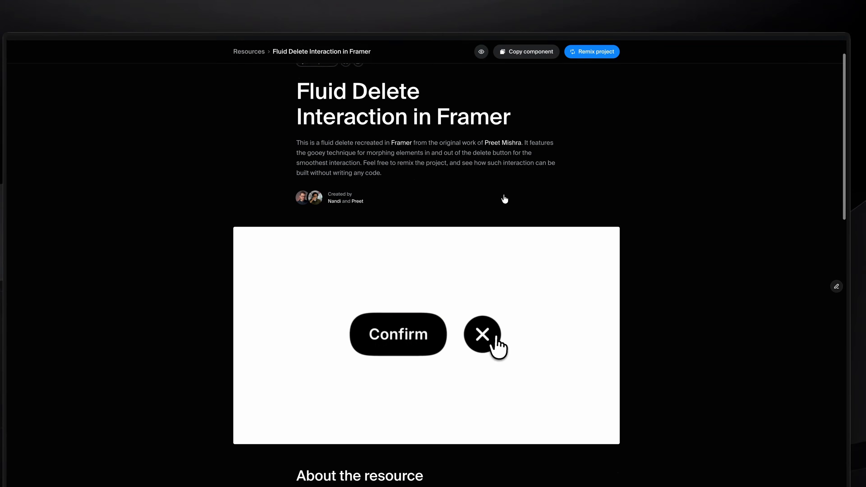
pyautogui.scroll(2, 504, 199)
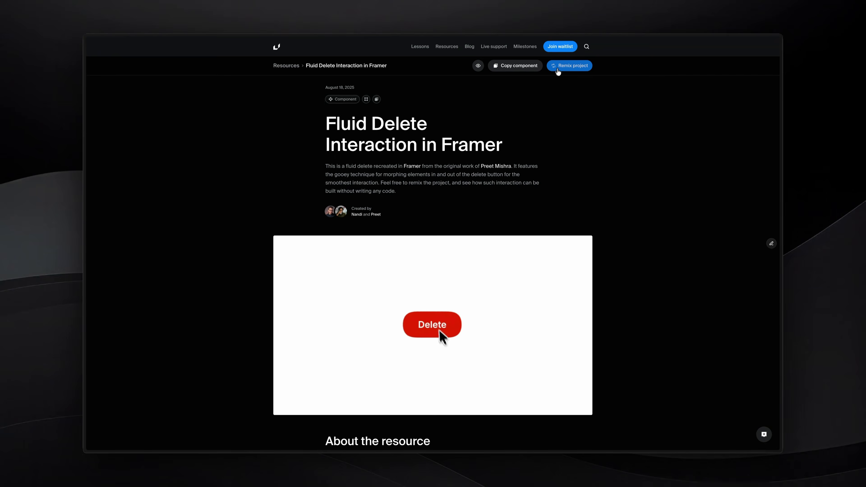
pyautogui.scroll(-8, 503, 196)
pyautogui.press('super+Tab')
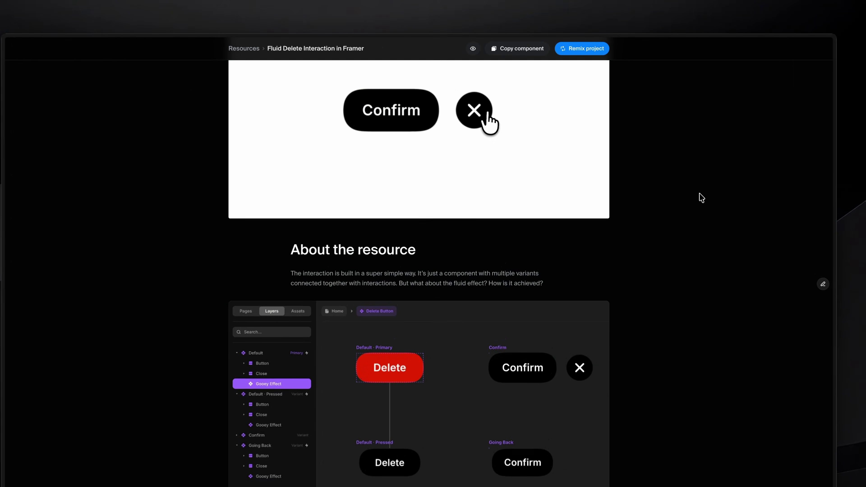
pyautogui.scroll(10, 699, 195)
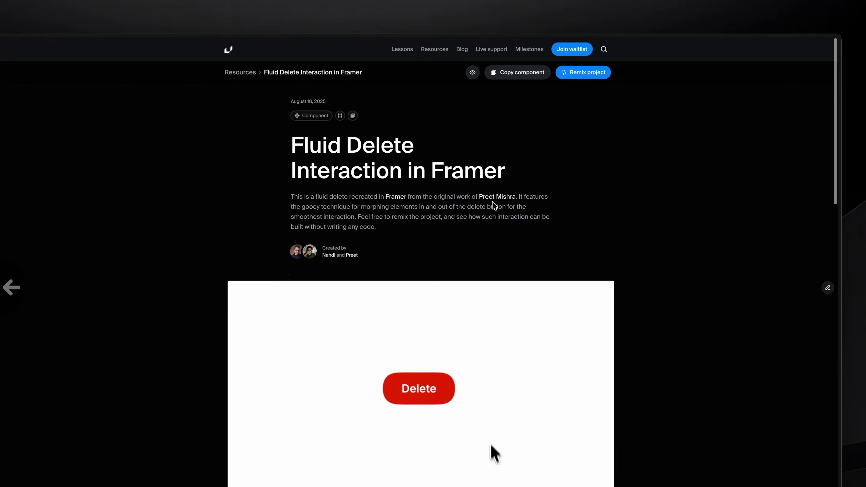
# - Go back to the Resources library, and from there open the full Lessons list and browse it
pyautogui.hscroll(-5, 490, 452)
pyautogui.scroll(-20, 408, 189)
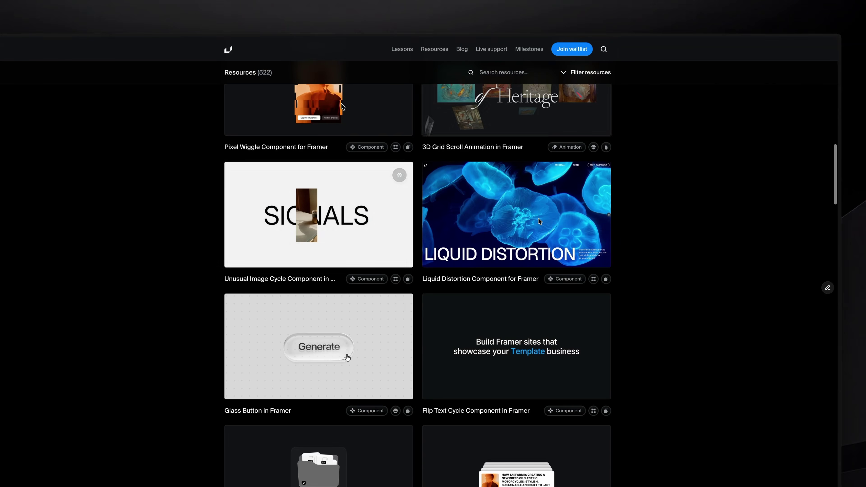
pyautogui.click(401, 49)
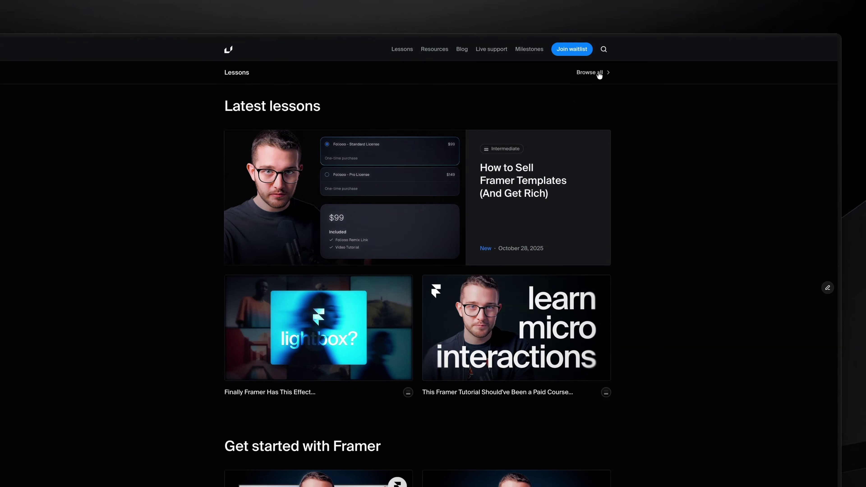
pyautogui.scroll(-15, 457, 239)
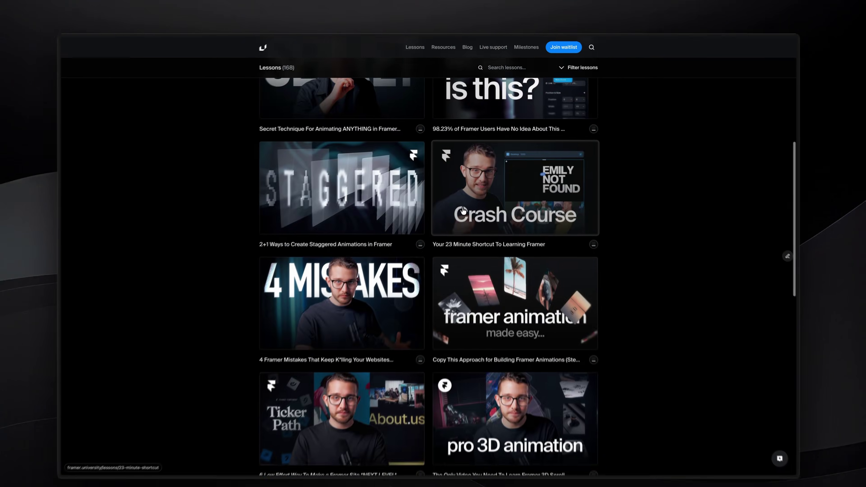
pyautogui.scroll(15, 457, 235)
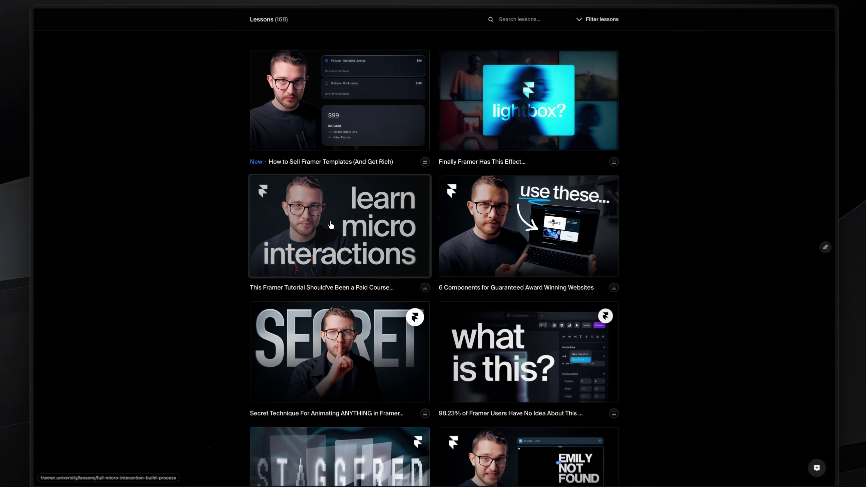
# - Open the "learn micro interactions" lesson, go to its Set Status Micro-Interaction project resource and open the live preview
pyautogui.click(423, 253)
pyautogui.scroll(-4, 431, 253)
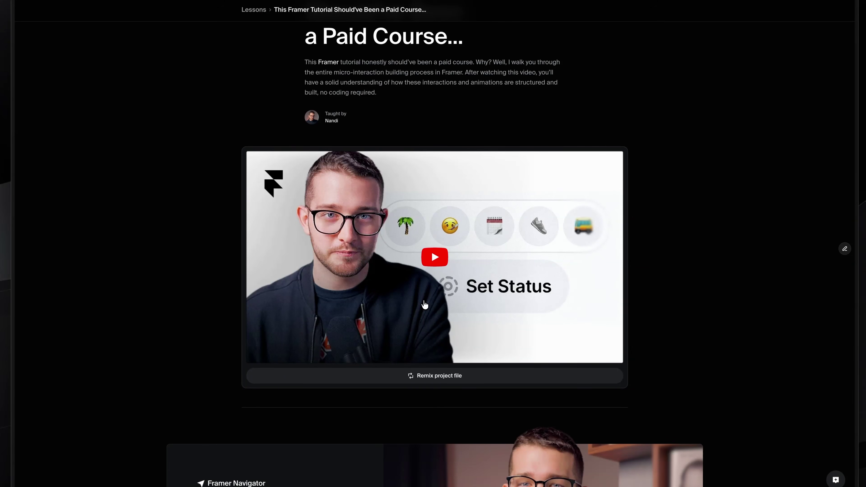
pyautogui.click(449, 378)
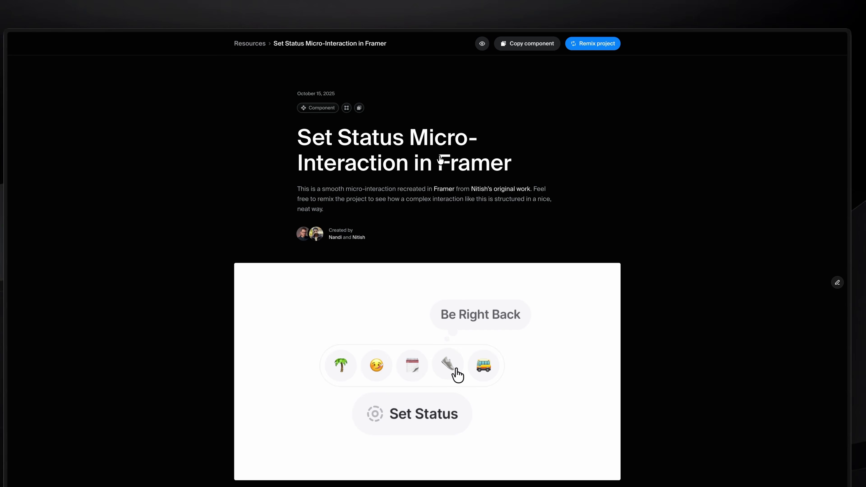
pyautogui.click(482, 45)
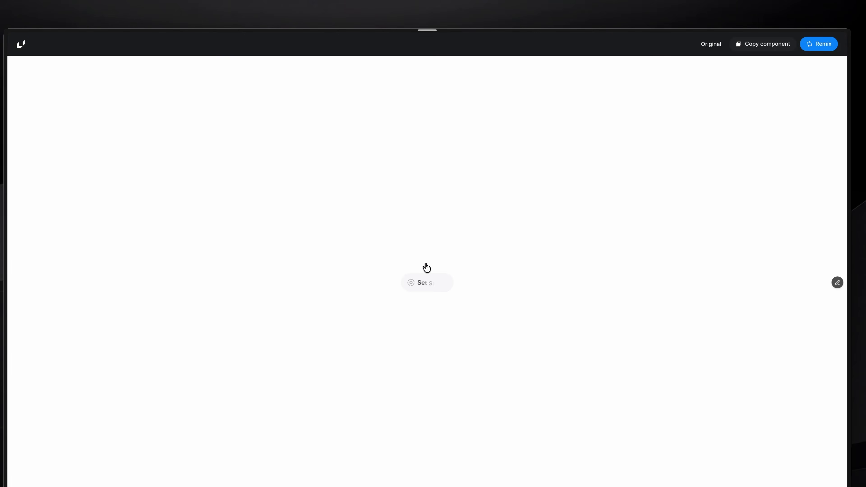